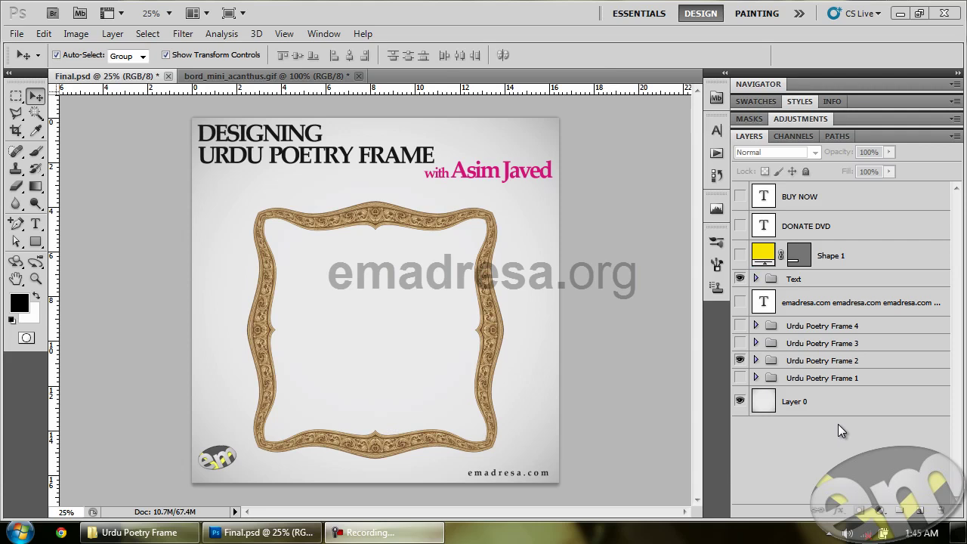
Toggle the visibility of the Urdu Poetry Frame 1 and Urdu Poetry Frame 2 groups to examine the sample frames
click(740, 360)
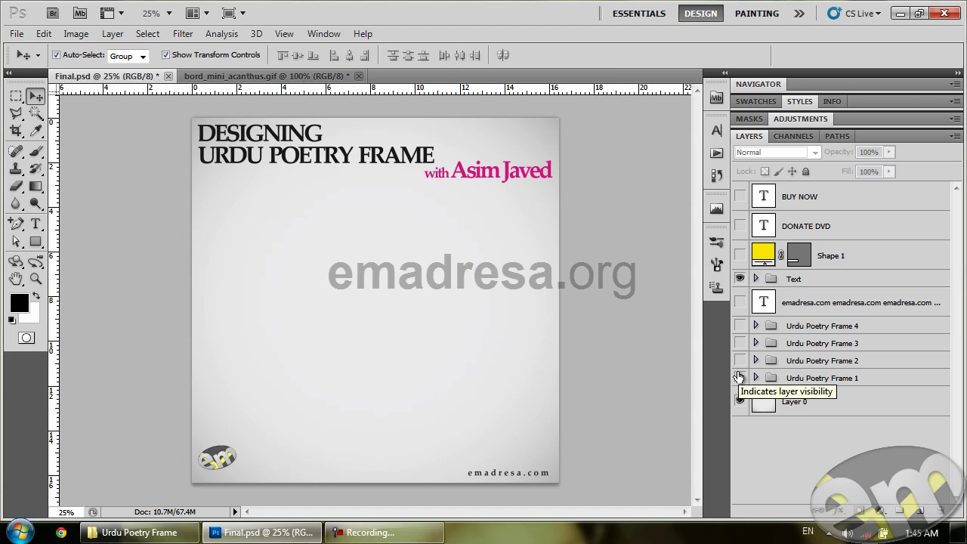
click(739, 360)
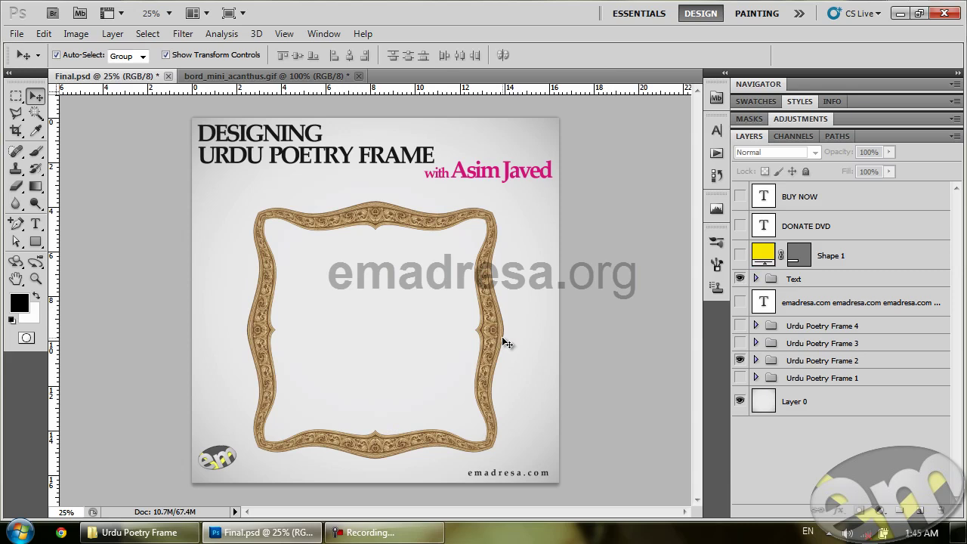
click(740, 360)
click(741, 378)
click(740, 378)
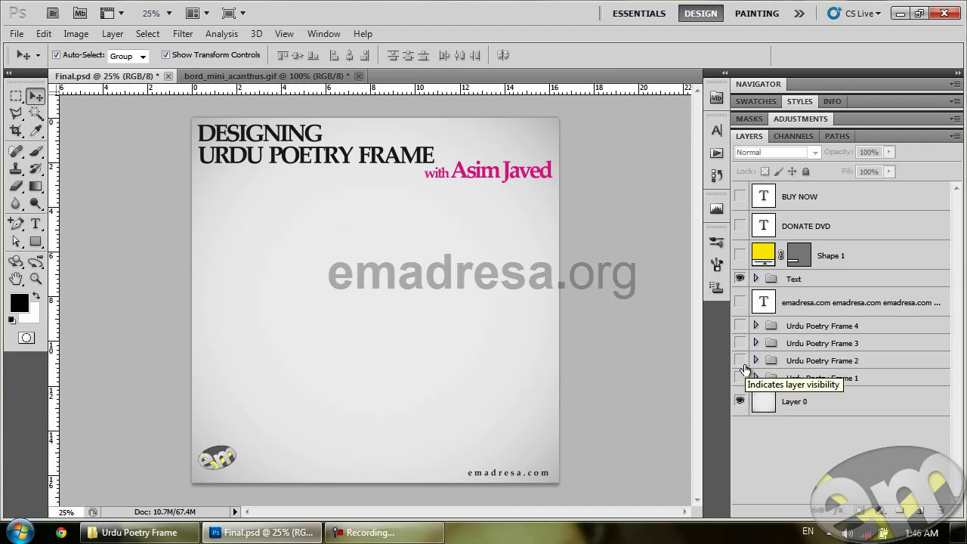
click(742, 361)
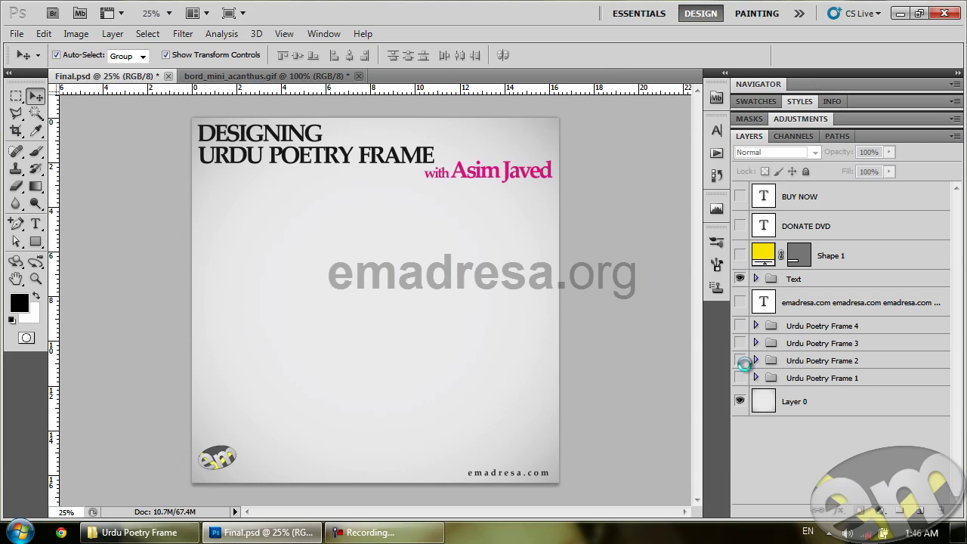
Create a new 5000 × 5000 pixel document at 300 pixels/inch in RGB Color with a white background
key(ctrl+n)
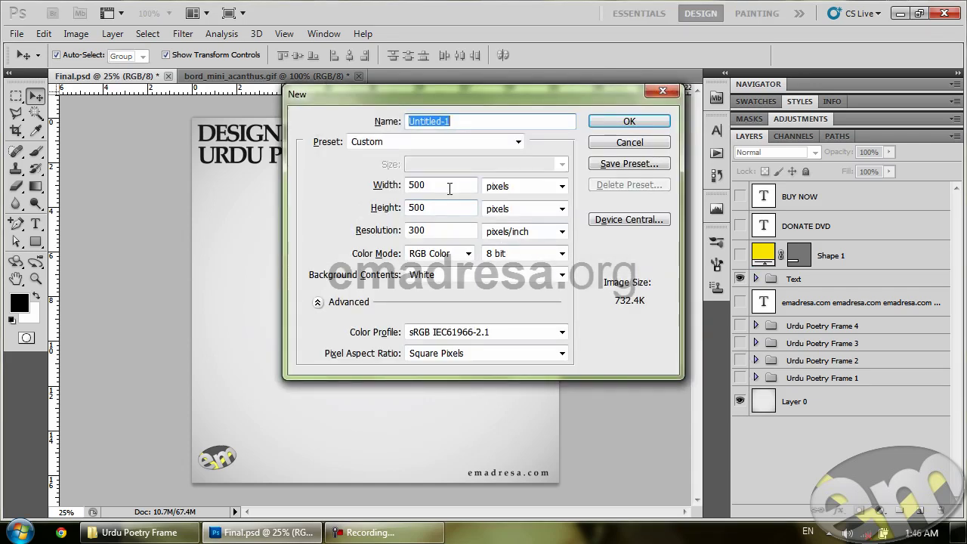
text(5000)
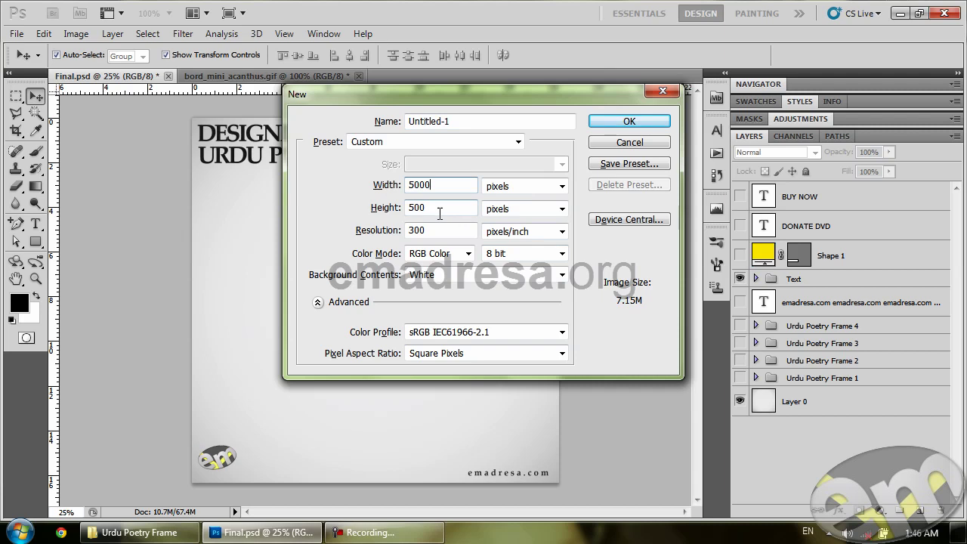
key(Tab)
text(500)
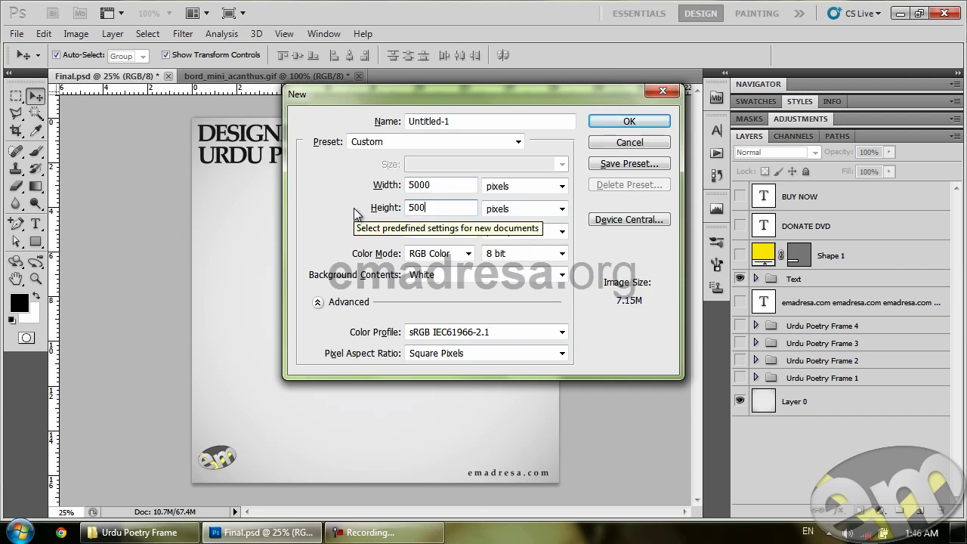
text(0)
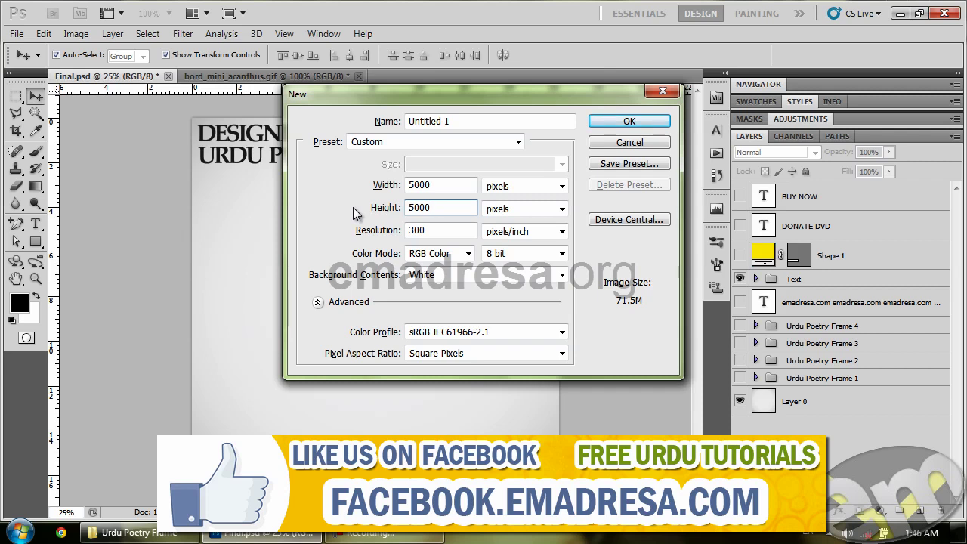
click(596, 124)
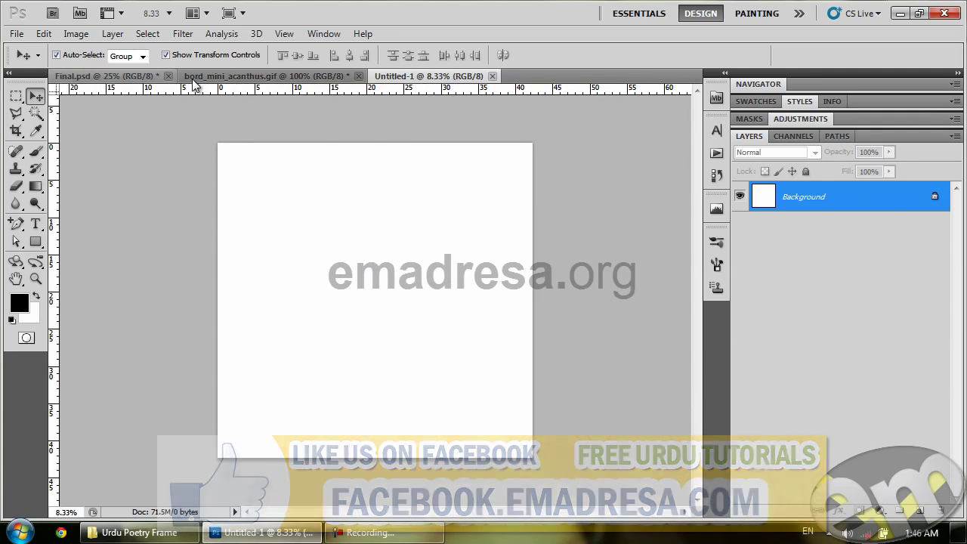
Review the source files in the Urdu Poetry Frame folder and view the Urdu Poetry Frame 1 group in Final.psd
click(140, 531)
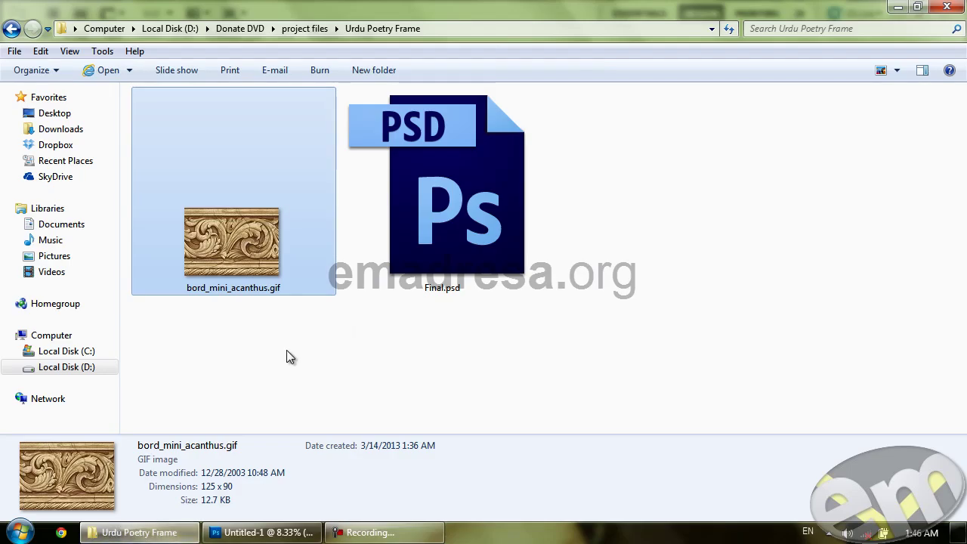
click(442, 254)
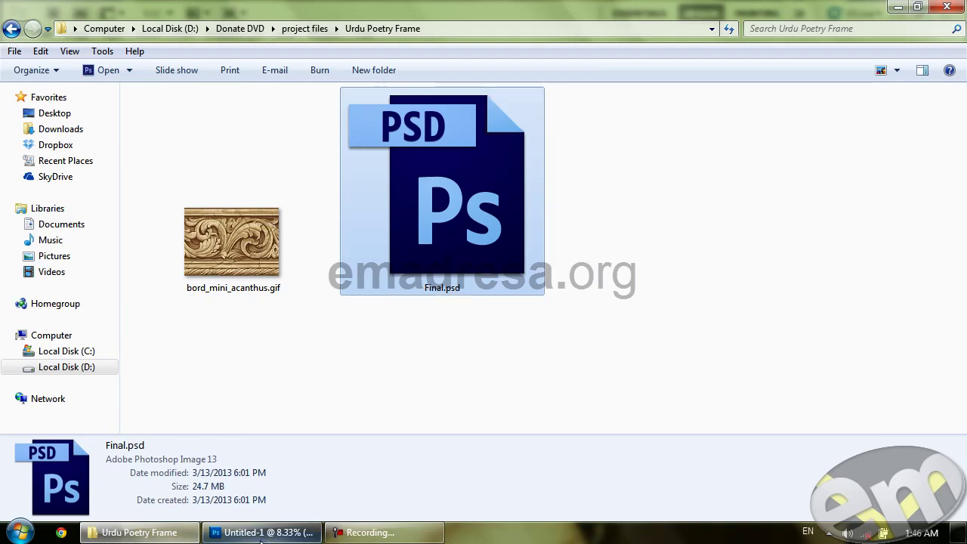
click(264, 532)
click(108, 76)
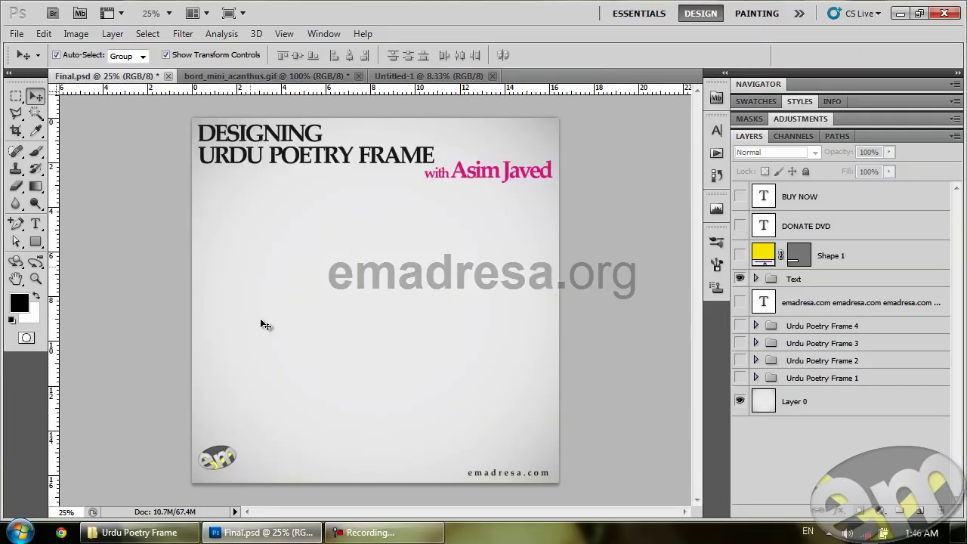
click(740, 378)
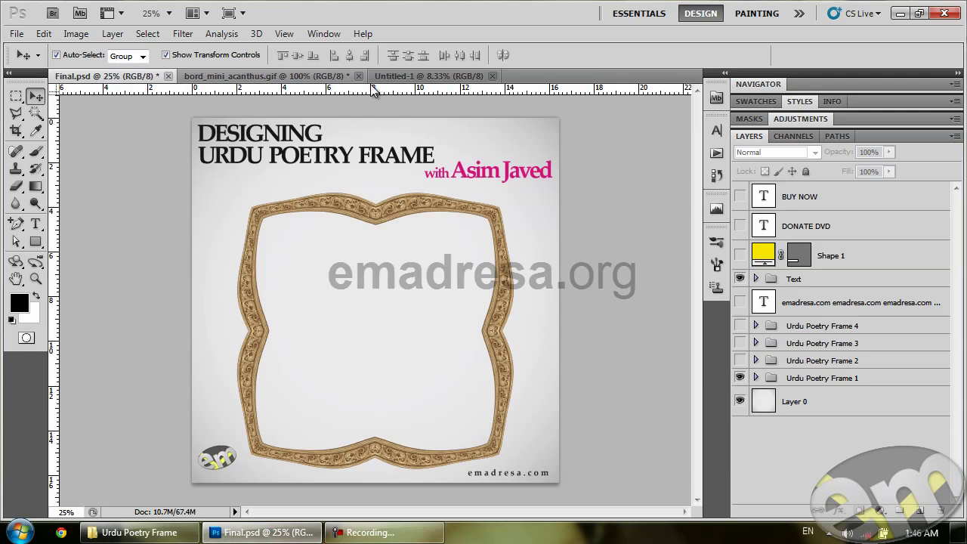
click(397, 77)
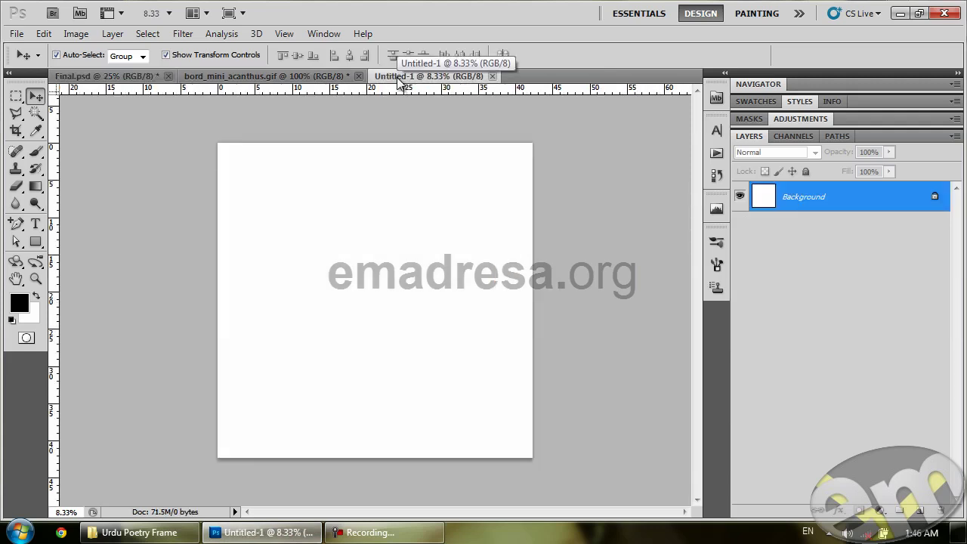
Copy the bord_mini_acanthus.gif ornament into Untitled-1, close the source image, and place the ornament near the canvas's upper right
drag(283, 72, 661, 370)
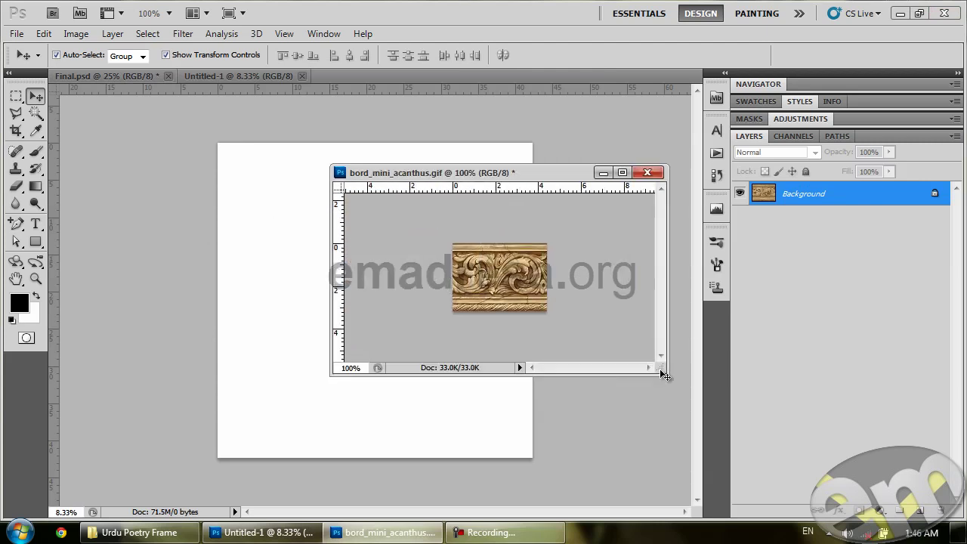
drag(481, 273, 275, 275)
click(637, 174)
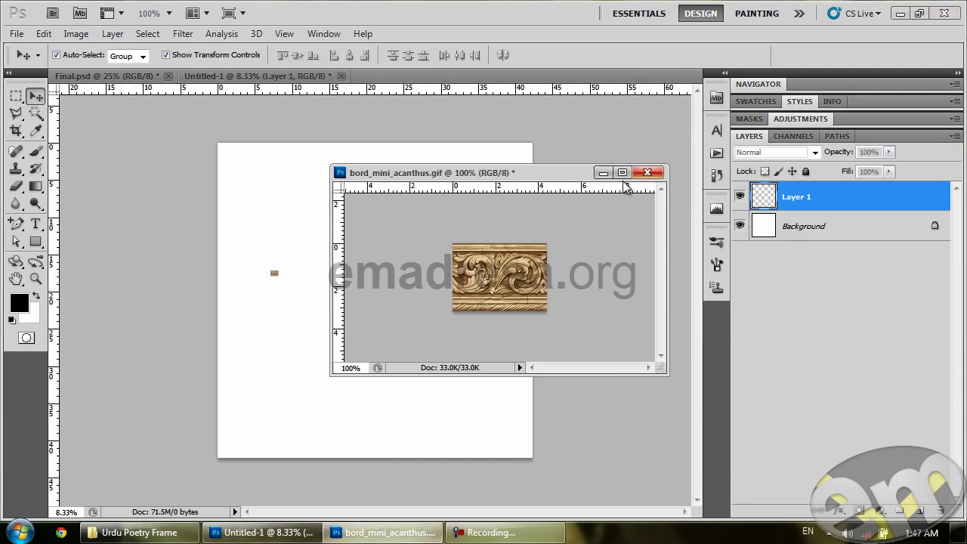
click(456, 221)
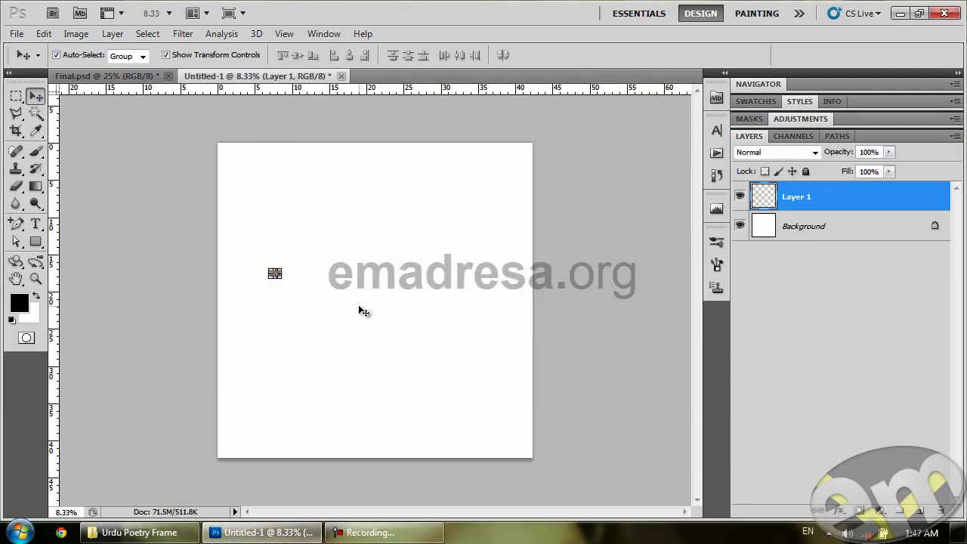
drag(275, 275, 448, 210)
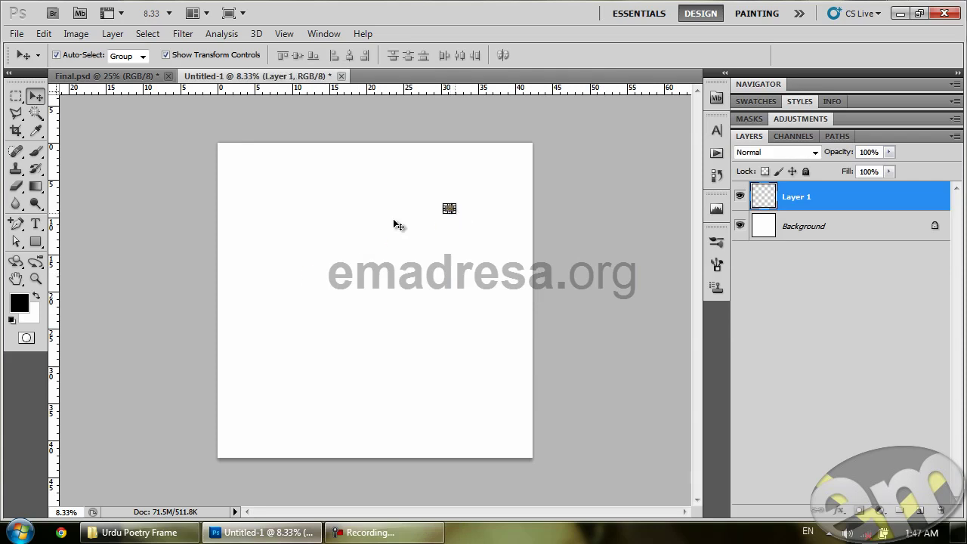
Place a duplicate of the ornament tile just above and to the right of the original as a spare
click(36, 279)
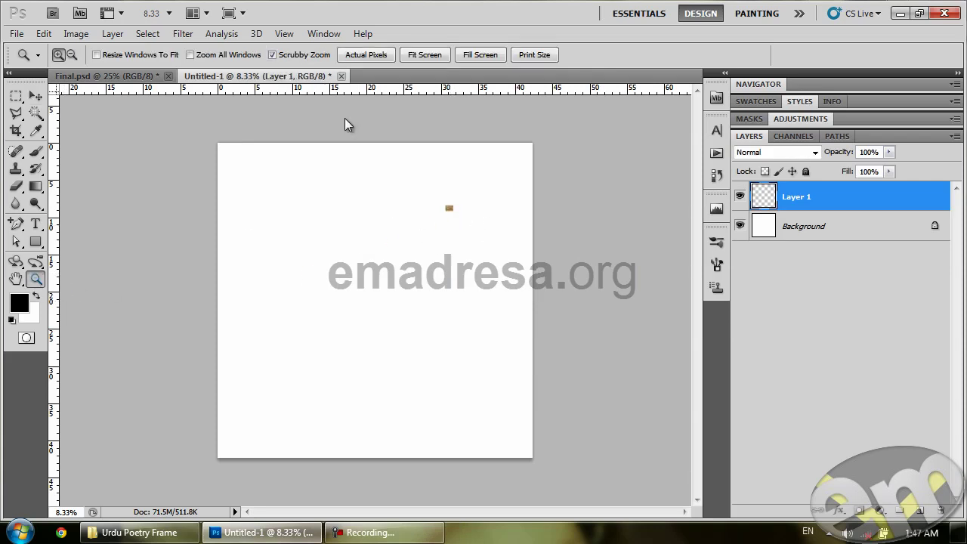
click(376, 55)
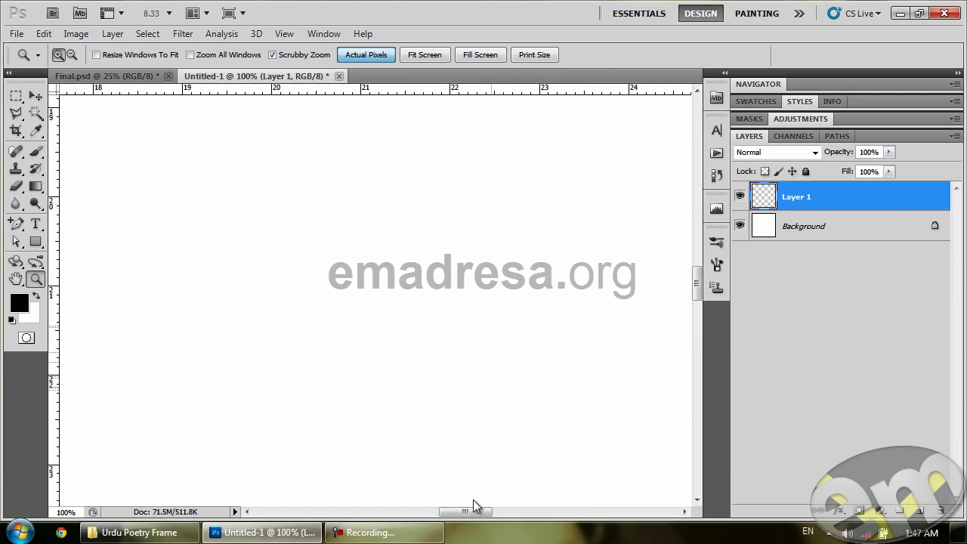
drag(480, 513, 527, 437)
drag(696, 286, 520, 405)
mouse_move(517, 513)
mouse_down()
mouse_move(559, 514)
mouse_move(521, 513)
mouse_up()
scroll(507, 378, down, 3)
scroll(184, 201, up, 1)
click(36, 97)
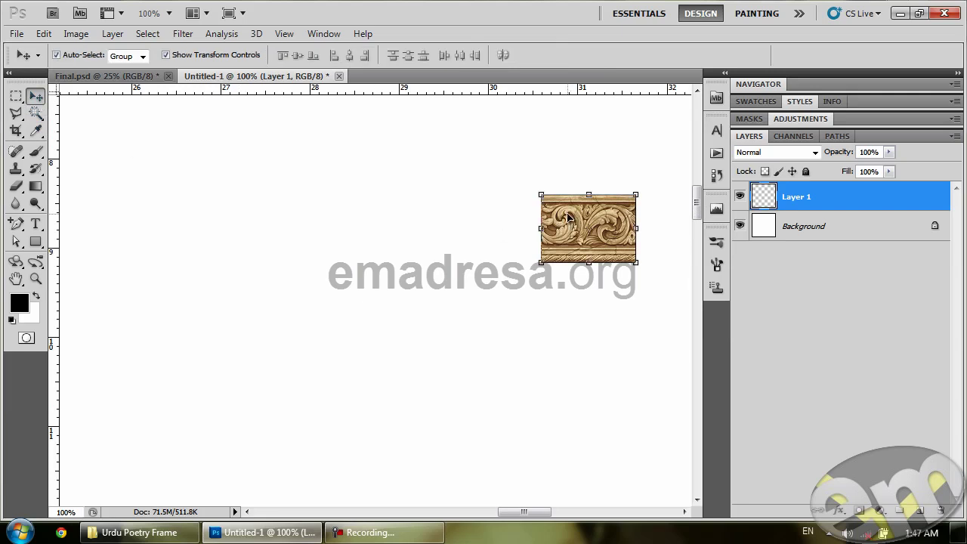
alt+drag(569, 219, 615, 139)
Duplicate the original ornament tile repeatedly towards the left, edge to edge, to form a continuous row of five tiles
click(588, 240)
alt+drag(570, 220, 276, 234)
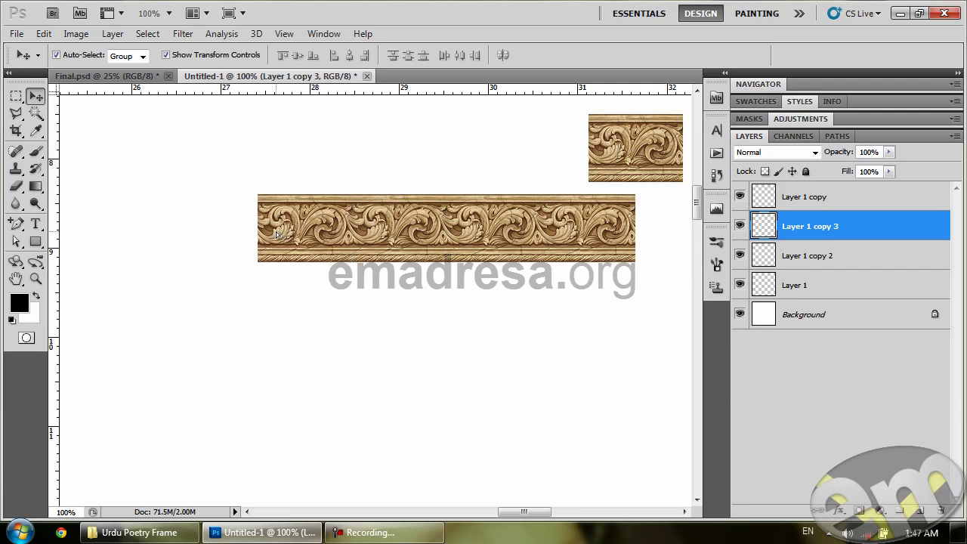
key(ctrl+j)
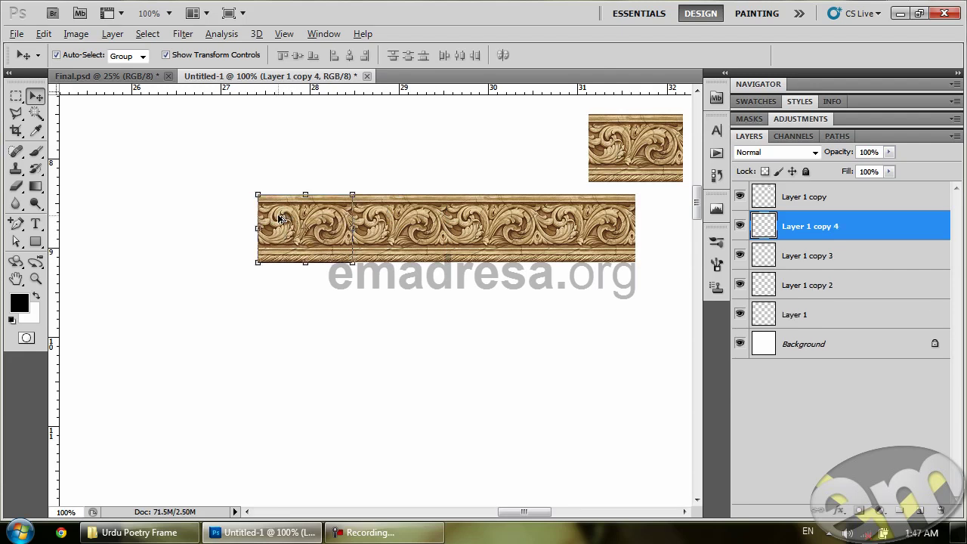
drag(279, 219, 188, 233)
key(ctrl+j)
Merge the row's five tile layers into one strip and align its right end beneath the spare tile
drag(600, 291, 193, 214)
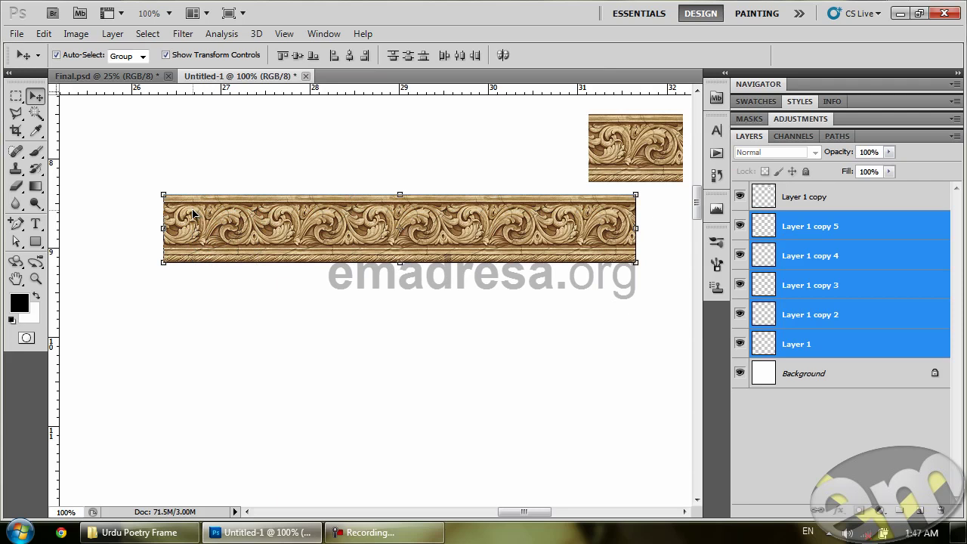
key(ctrl+e)
drag(193, 214, 276, 243)
drag(502, 511, 508, 511)
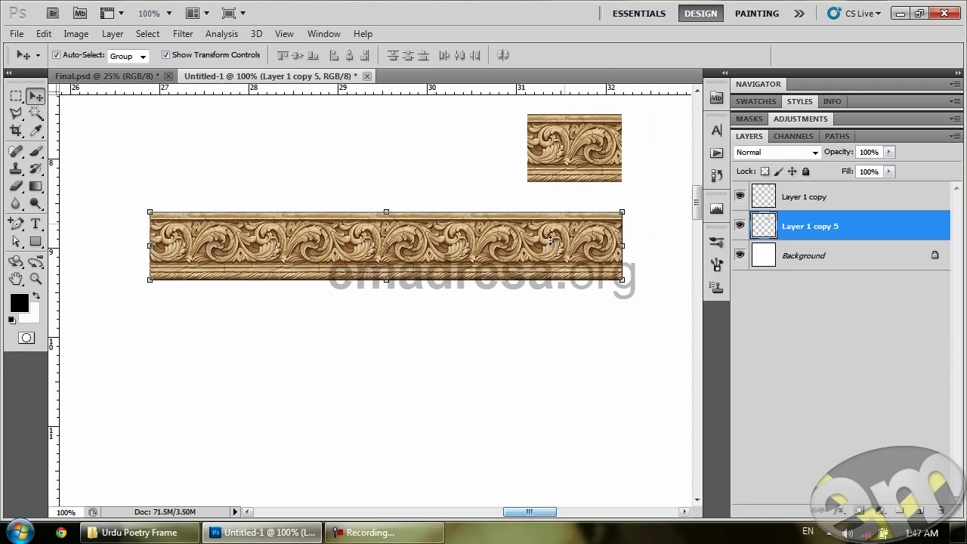
click(437, 156)
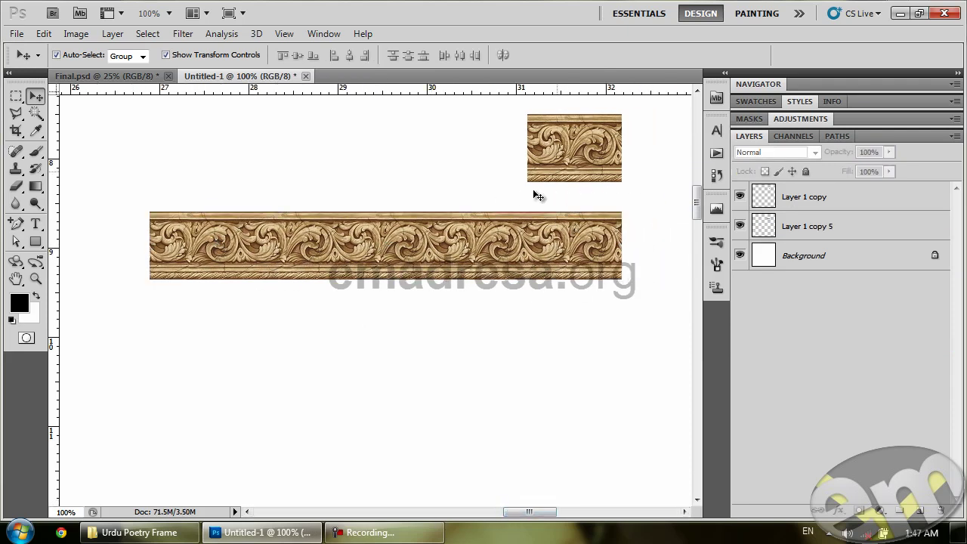
Duplicate the five-tile strip and place the copy below the original, nearly aligned with it
click(577, 163)
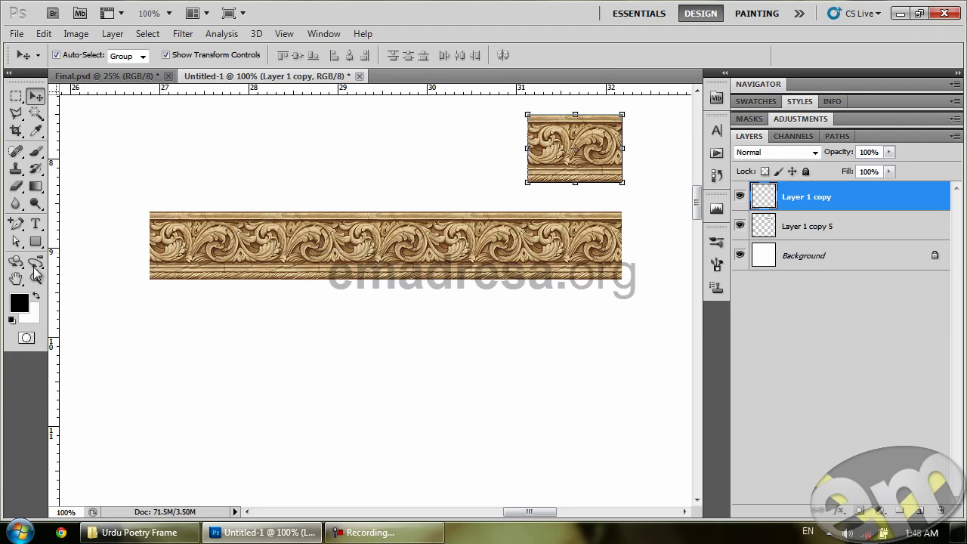
click(36, 277)
click(285, 293)
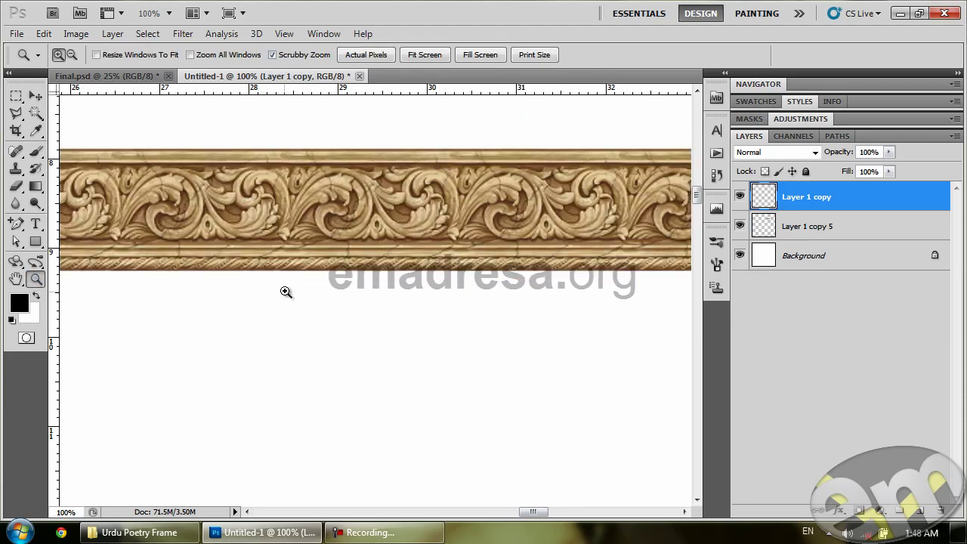
click(358, 57)
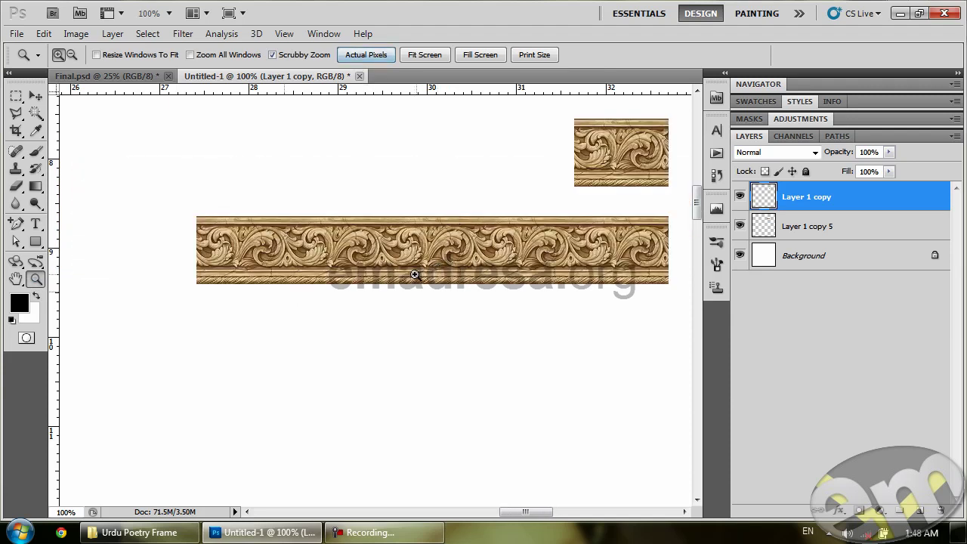
alt+click(384, 285)
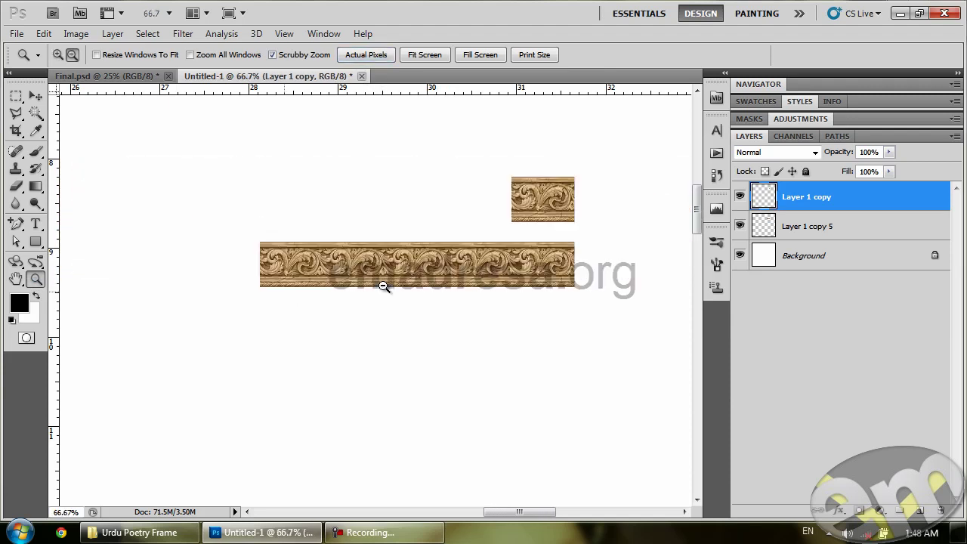
alt+click(384, 285)
drag(367, 268, 482, 190)
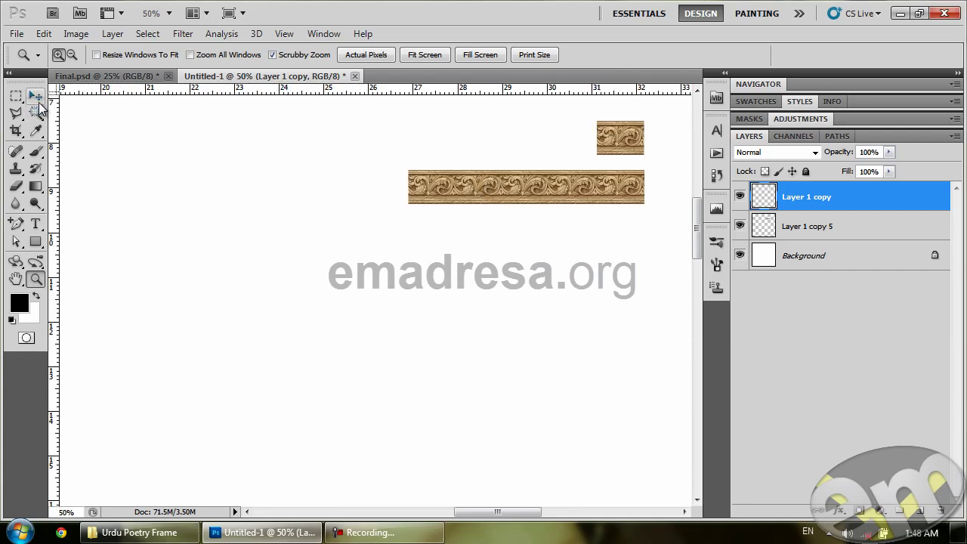
click(36, 99)
click(467, 184)
drag(467, 183, 350, 338)
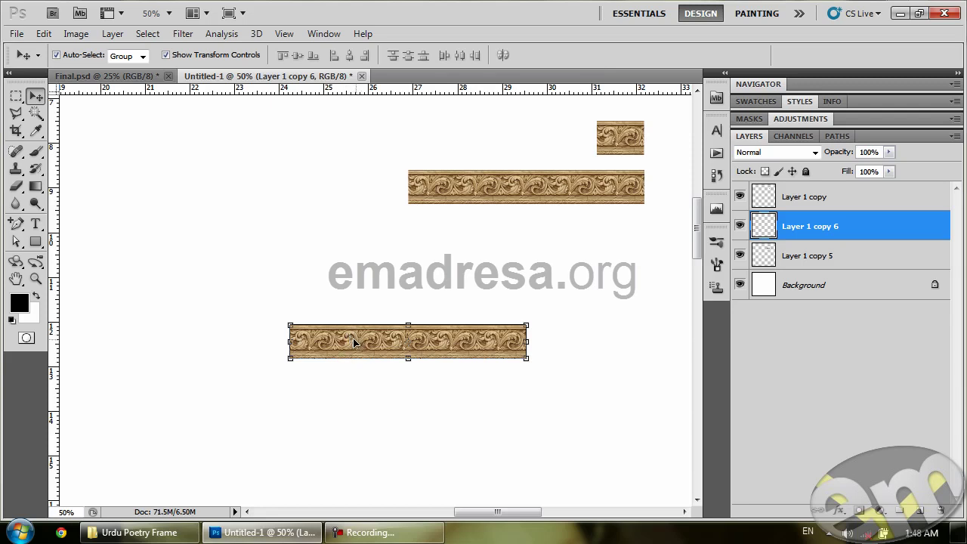
drag(356, 341, 467, 318)
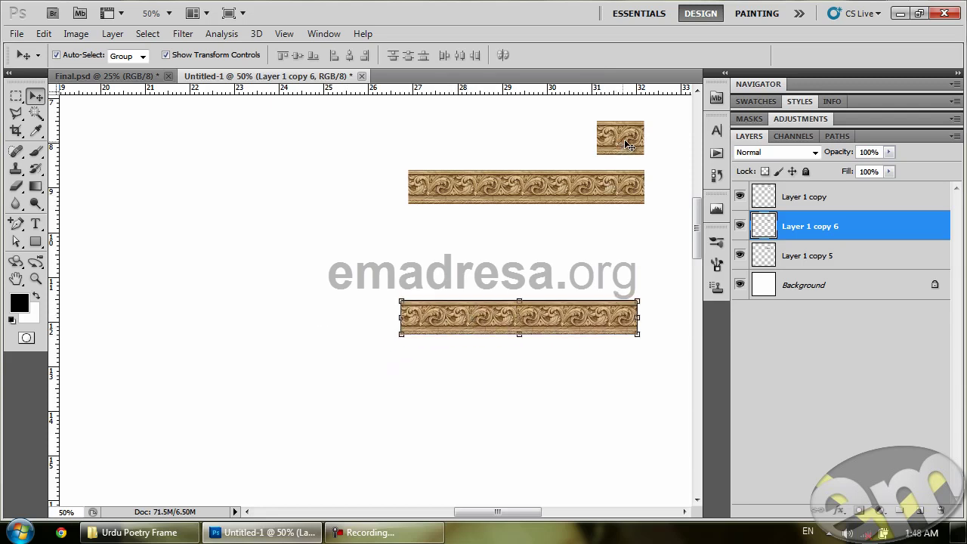
Move the spare tile left and extend the lower strip's left end with two duplicates of it, edge to edge
drag(633, 142, 394, 323)
click(362, 270)
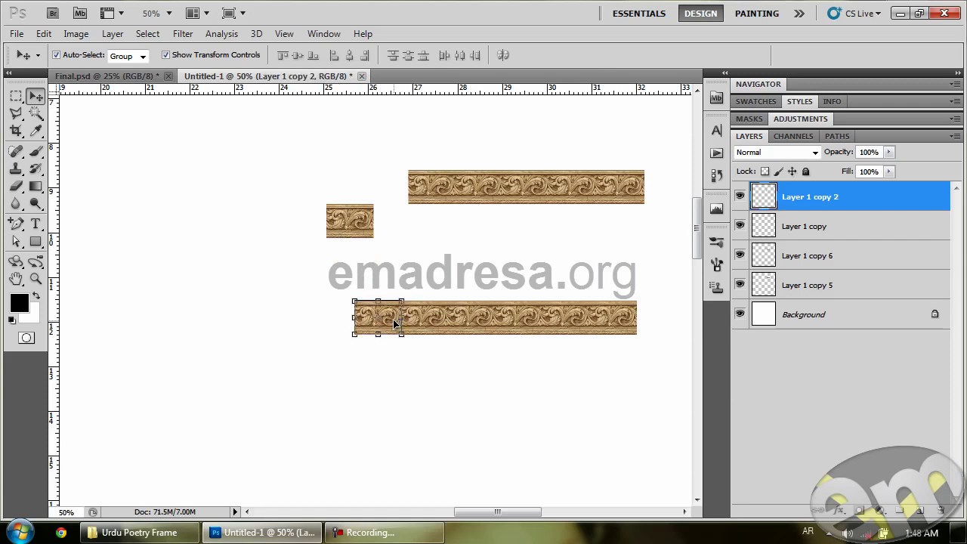
click(394, 357)
drag(382, 321, 331, 322)
Merge the lower strip and its added tiles into one long strip, and move the spare tile above the five-tile strip's right end
drag(625, 370, 265, 288)
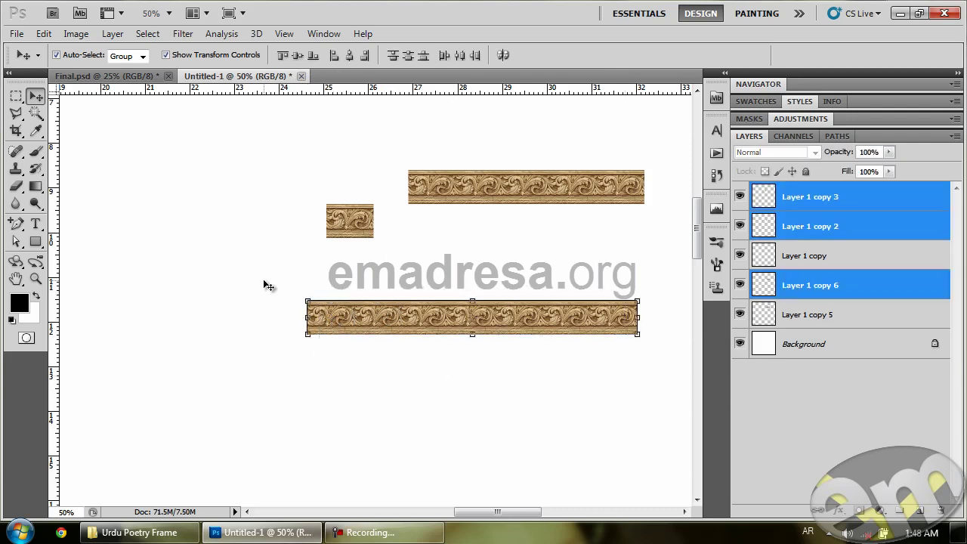
key(ctrl+e)
drag(355, 226, 626, 134)
Move the merged long strip into the empty area away from the five-tile strip and rotate it 36 degrees
click(417, 309)
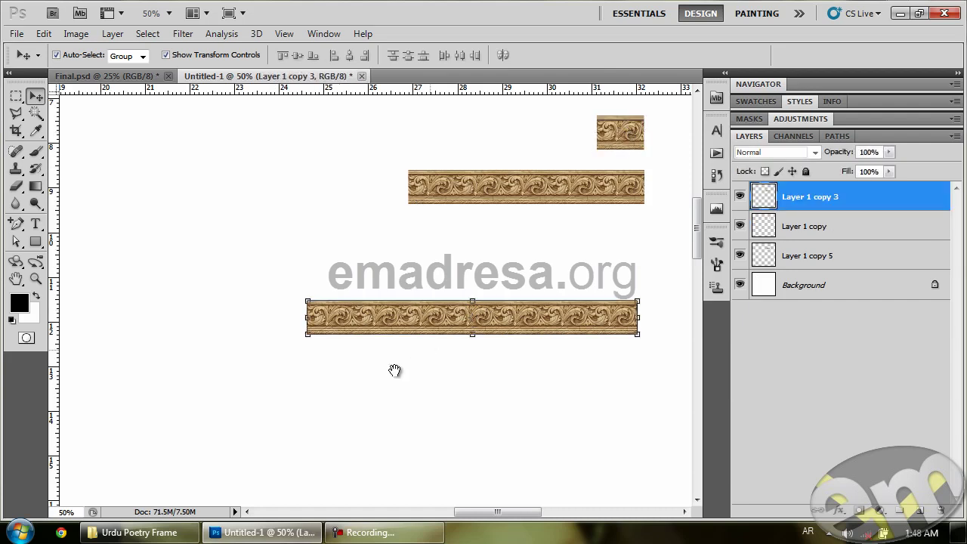
drag(396, 365, 467, 321)
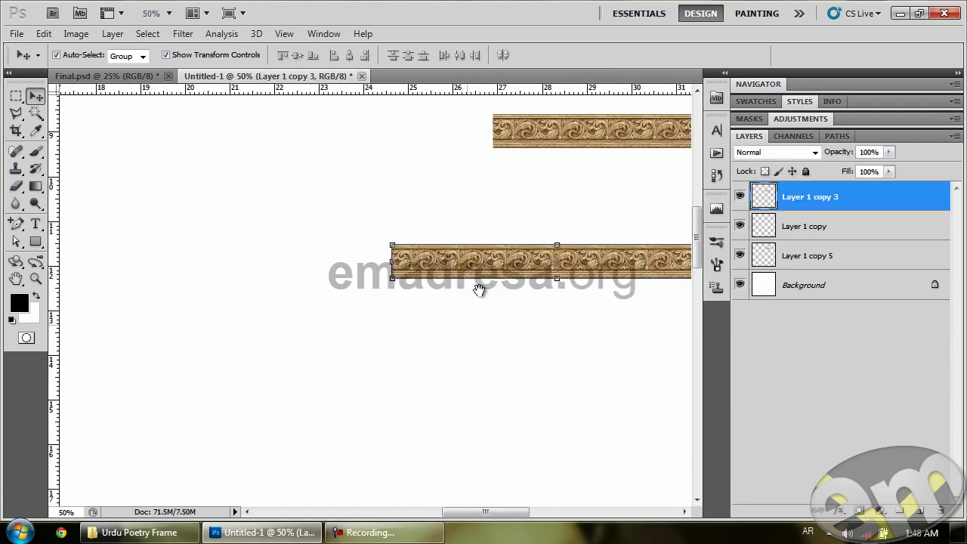
drag(444, 283, 343, 300)
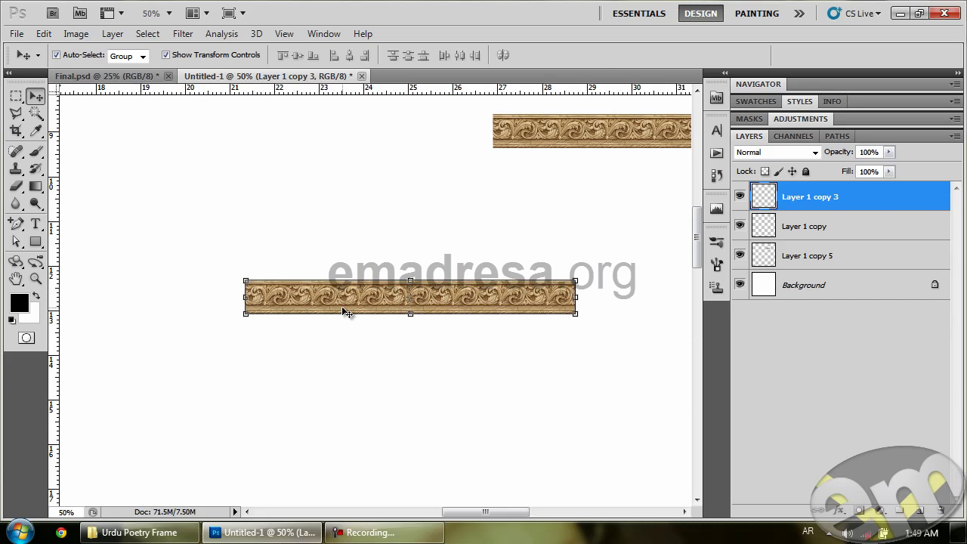
click(43, 34)
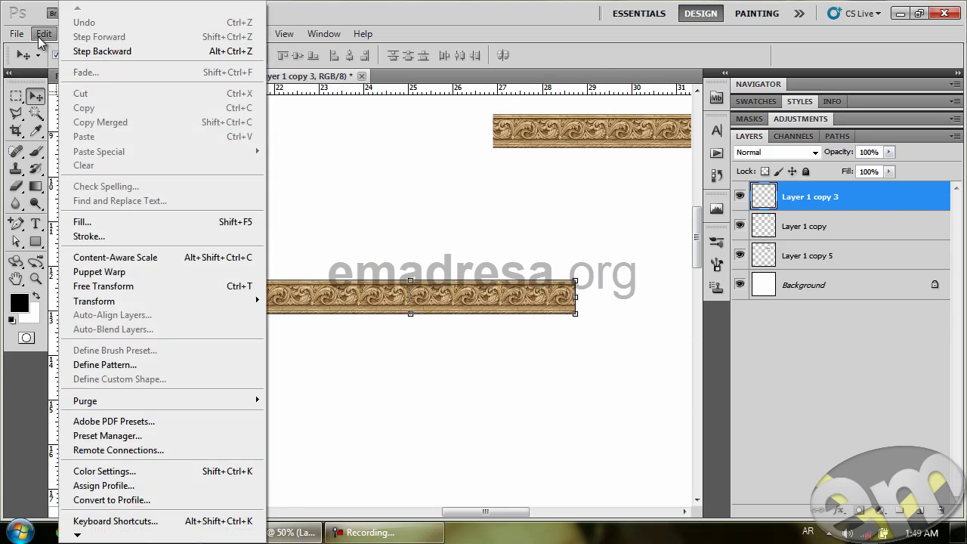
click(144, 287)
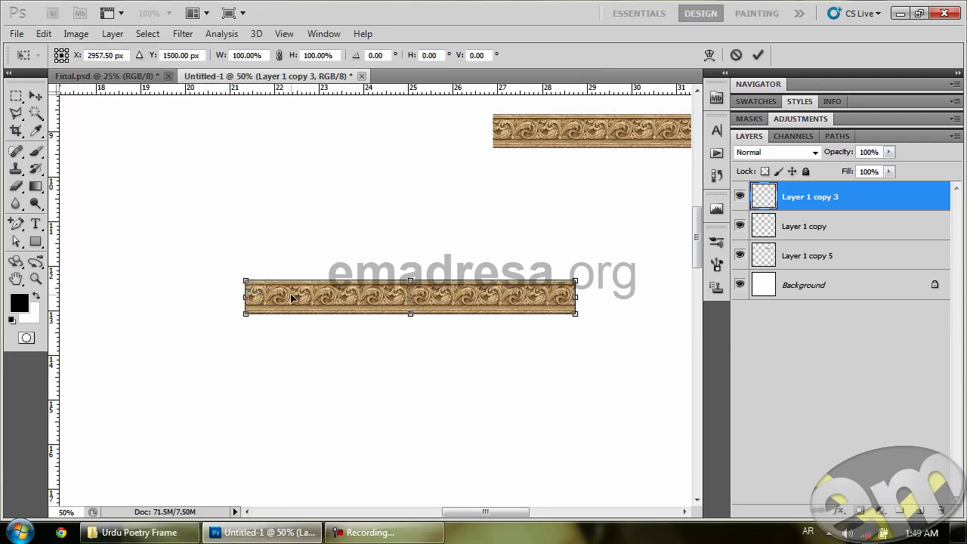
drag(231, 278, 257, 224)
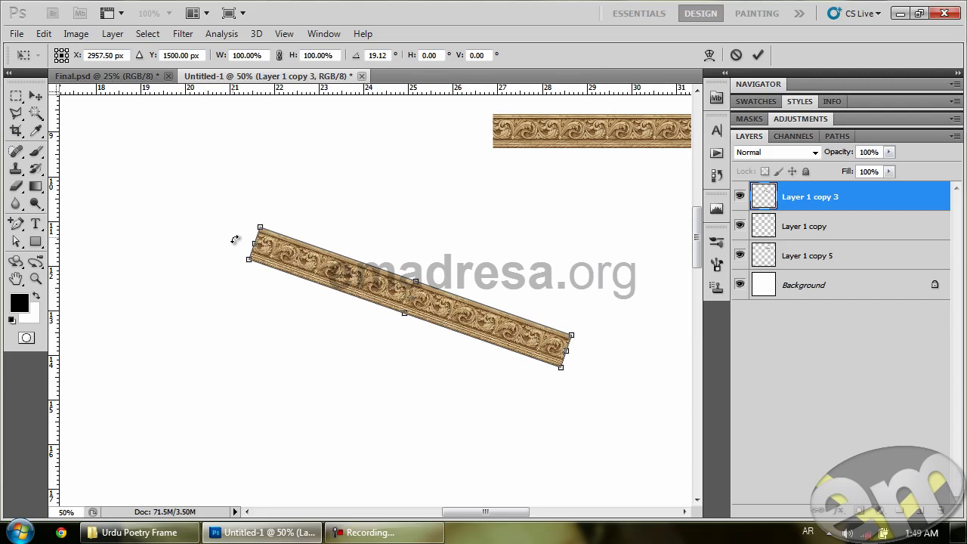
click(387, 54)
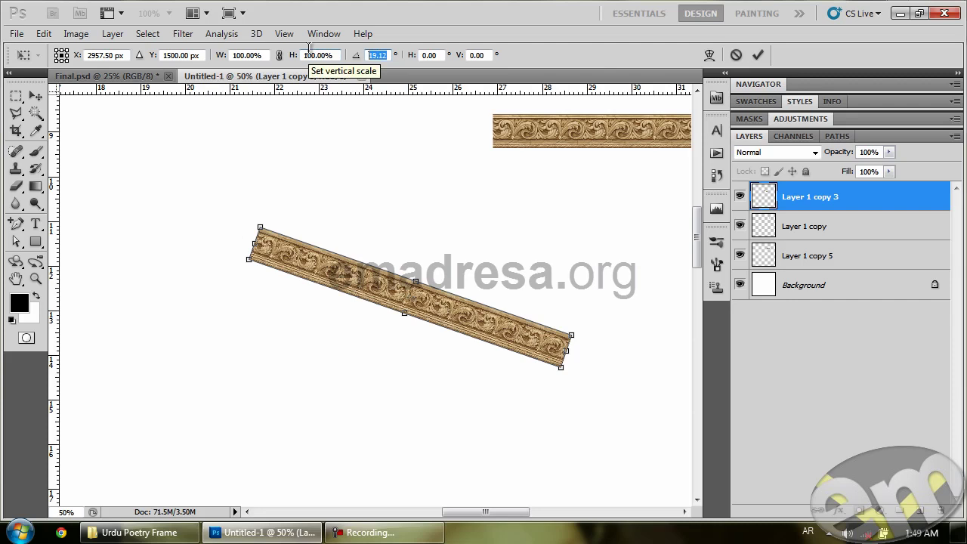
text(36)
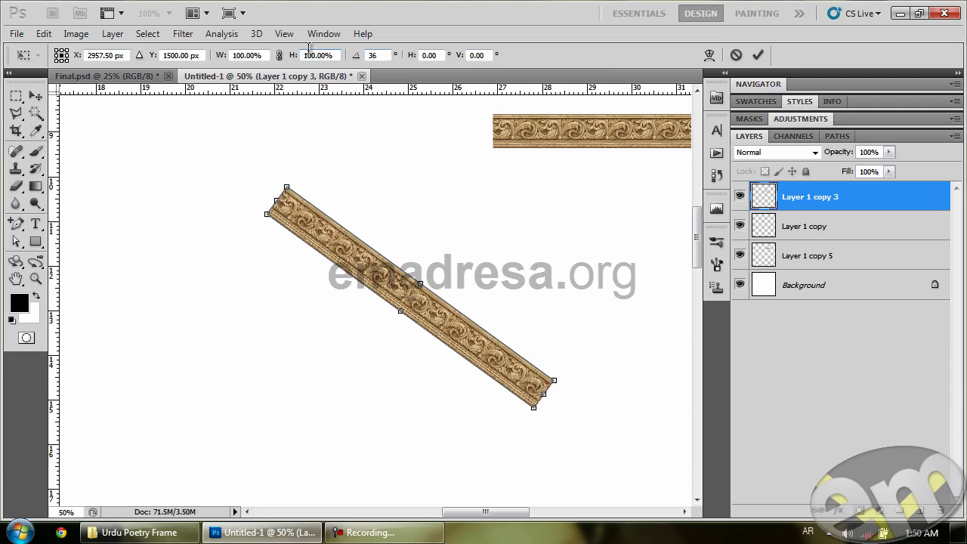
key(Return)
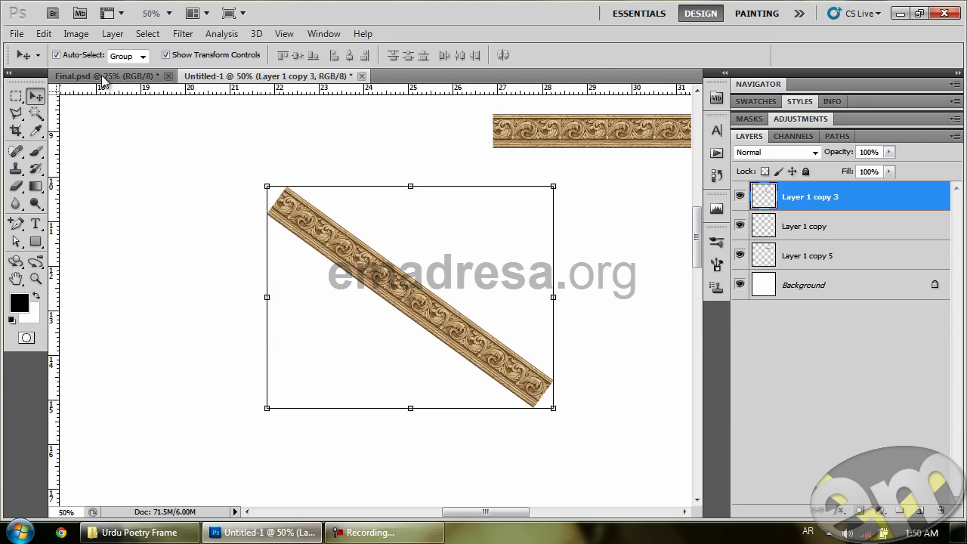
Start warping the rotated strip with the Fish warp style
click(44, 34)
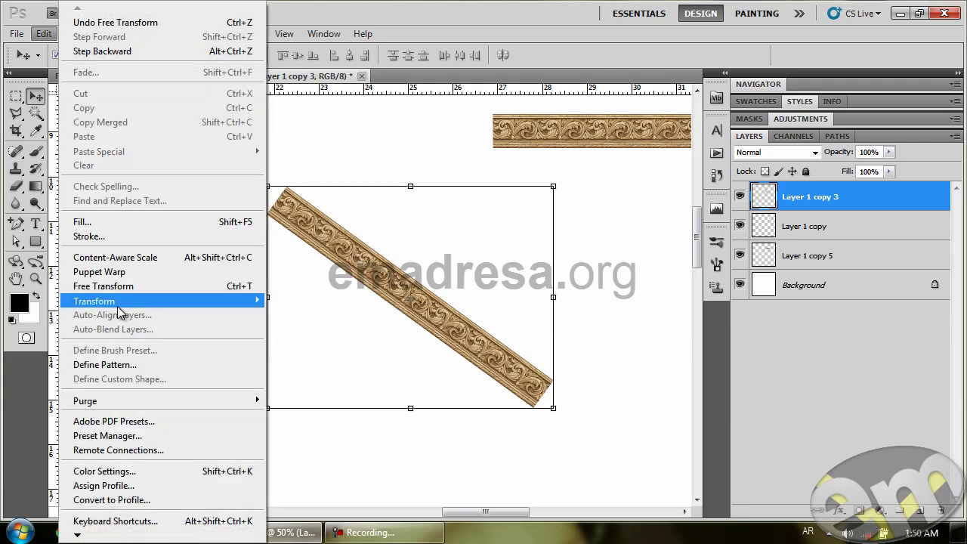
mouse_move(215, 303)
click(312, 393)
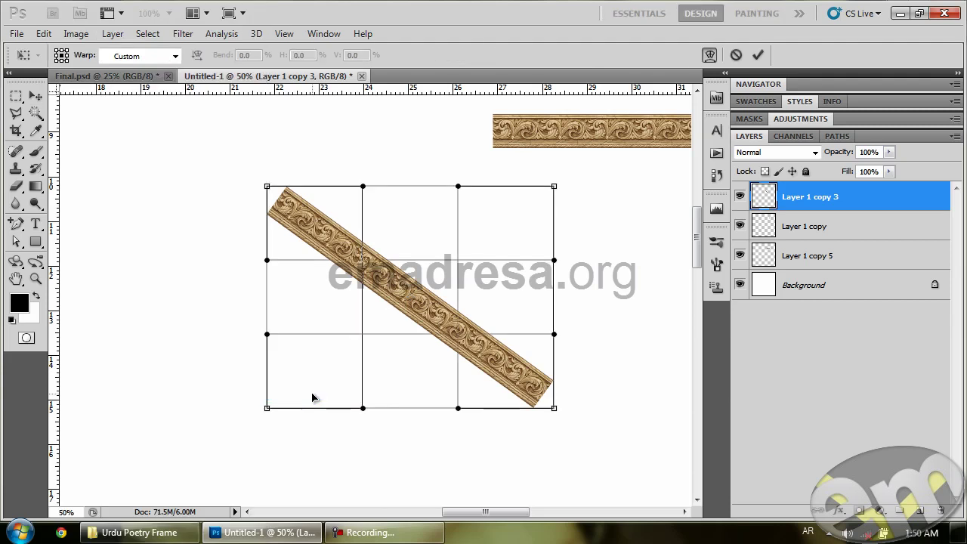
click(174, 56)
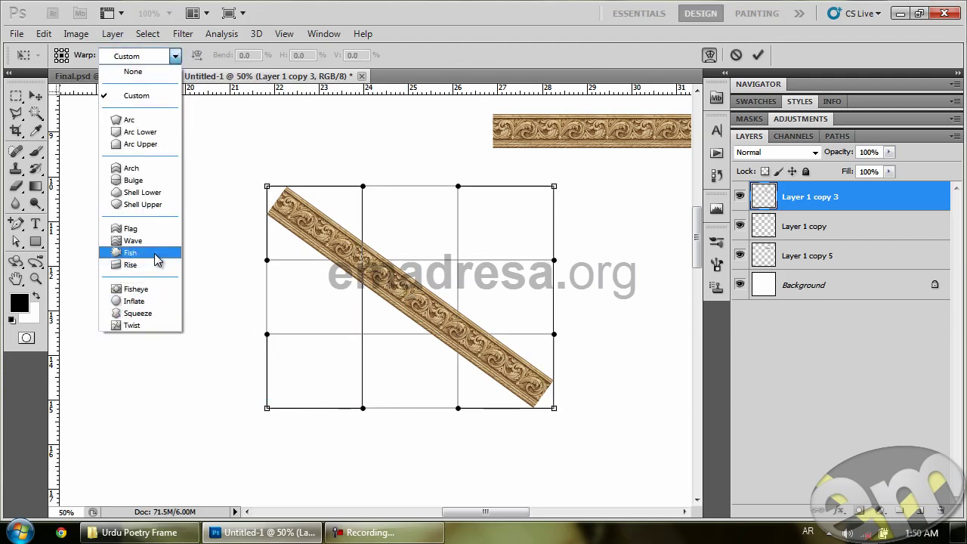
click(156, 255)
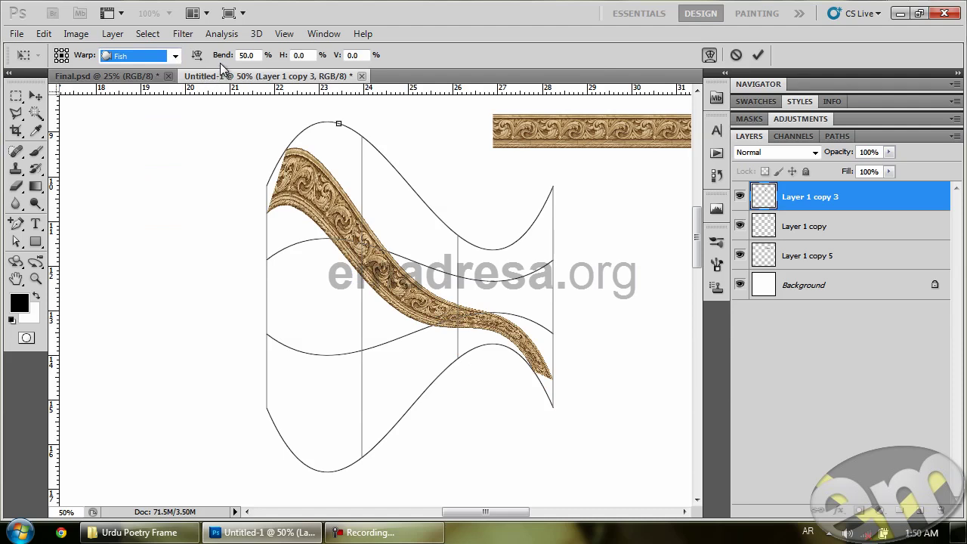
Try several positive and negative bend amounts for the Fish warp on the strip
drag(221, 59, 92, 62)
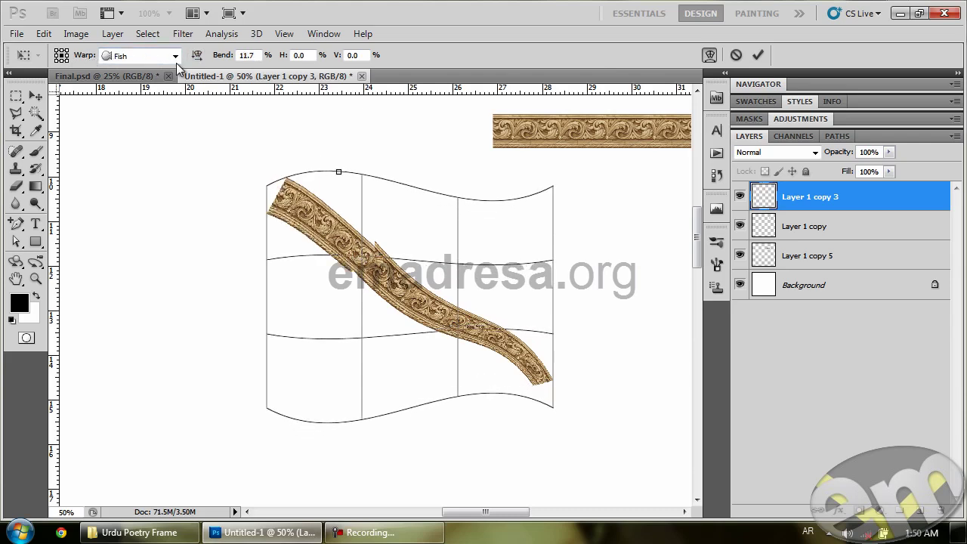
drag(222, 58, 190, 101)
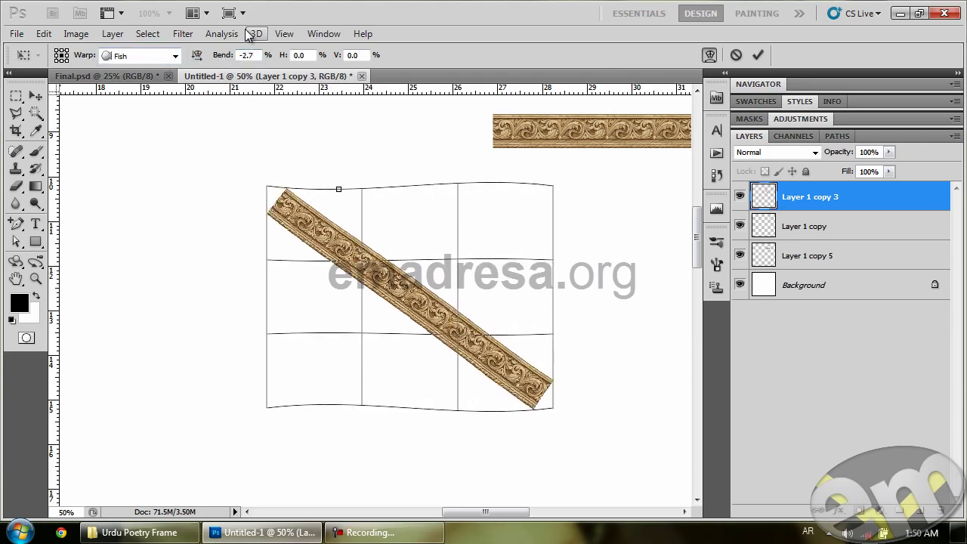
drag(212, 61, 281, 62)
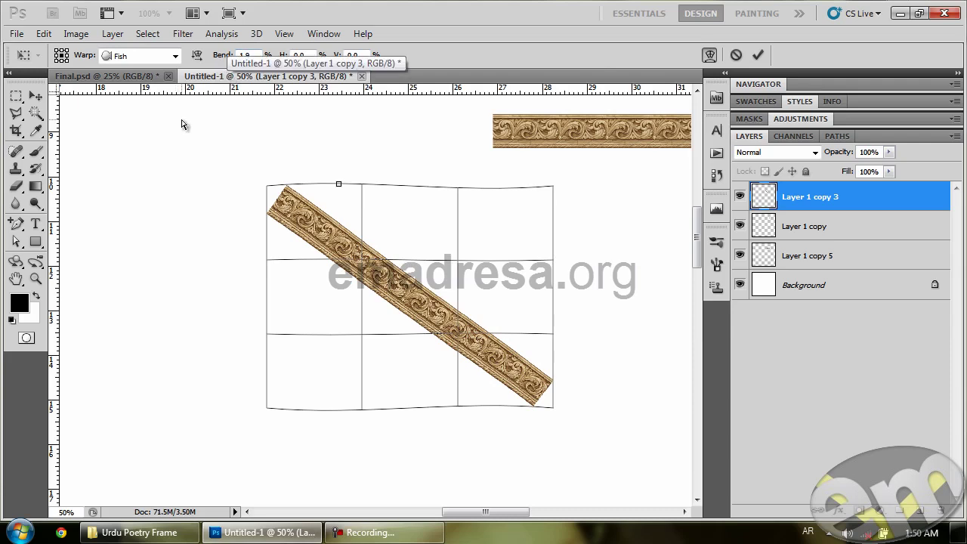
drag(226, 62, 78, 68)
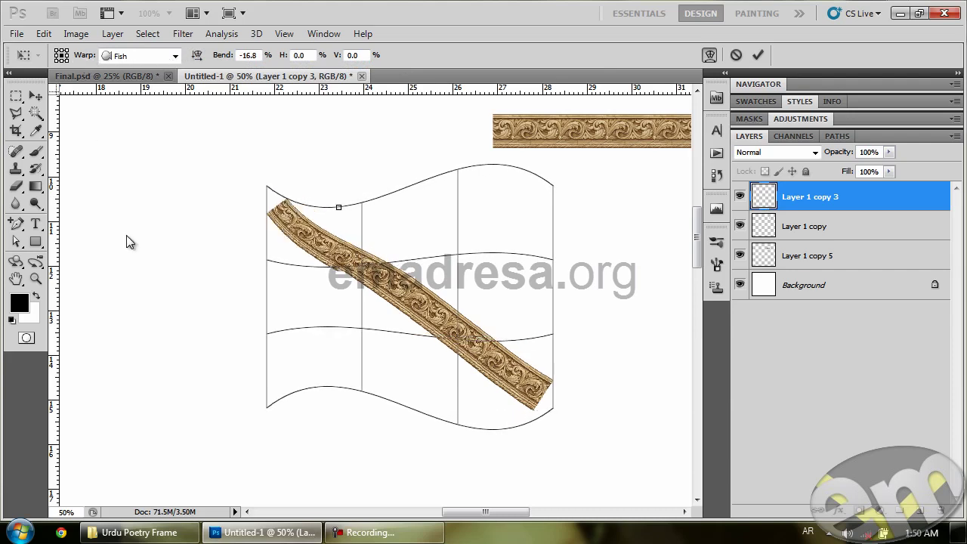
Set the Fish warp's bend to -45% and apply it to the strip
click(254, 54)
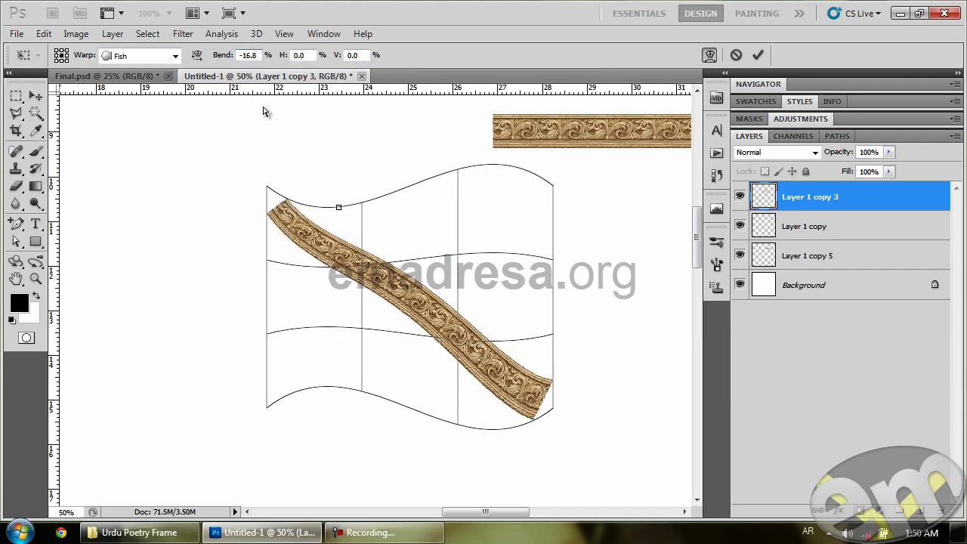
text(-)
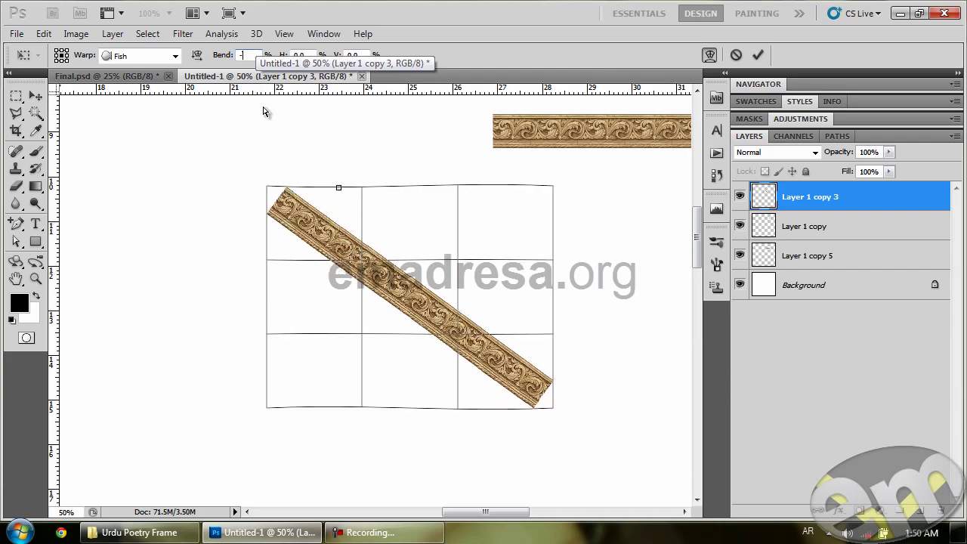
text(45)
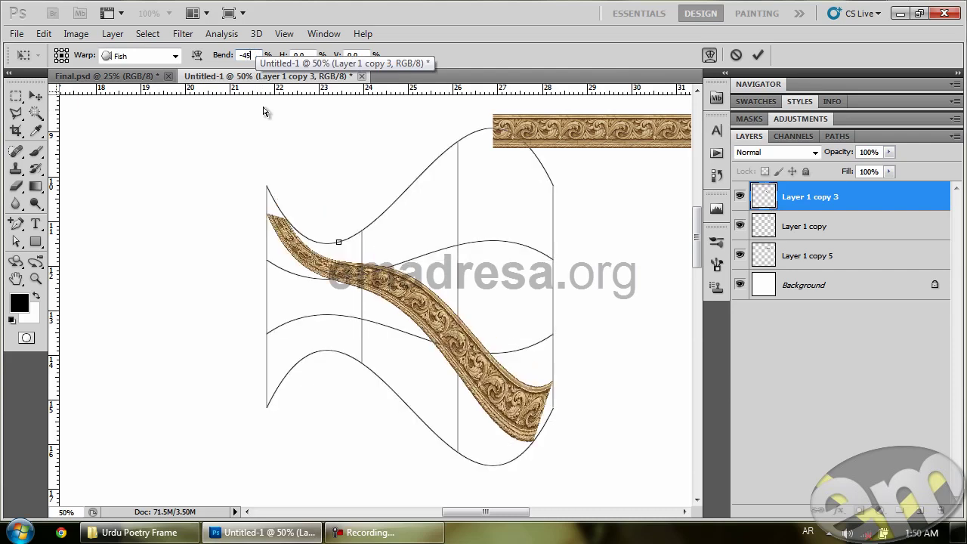
key(Return)
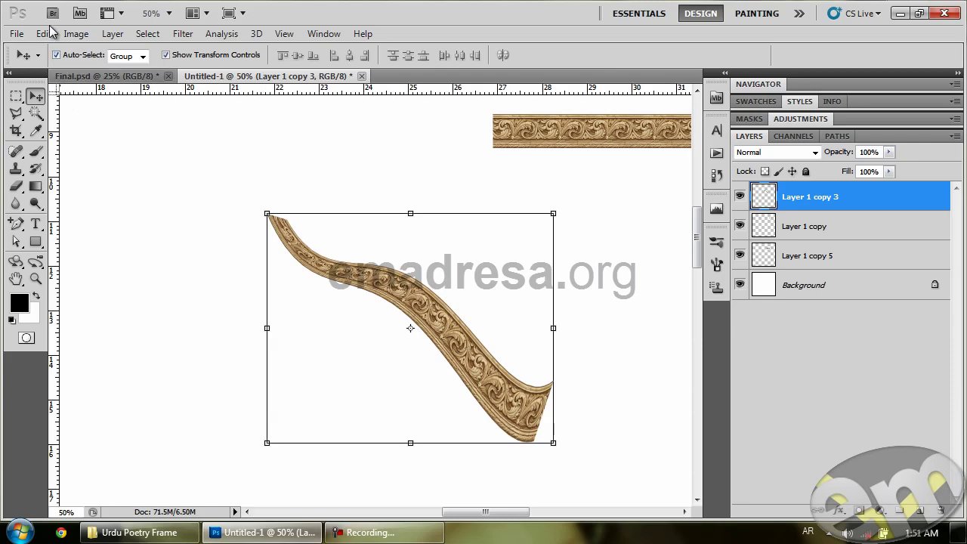
Rotate the warped strip by -36 degrees so that it lies roughly horizontal
click(44, 33)
click(145, 282)
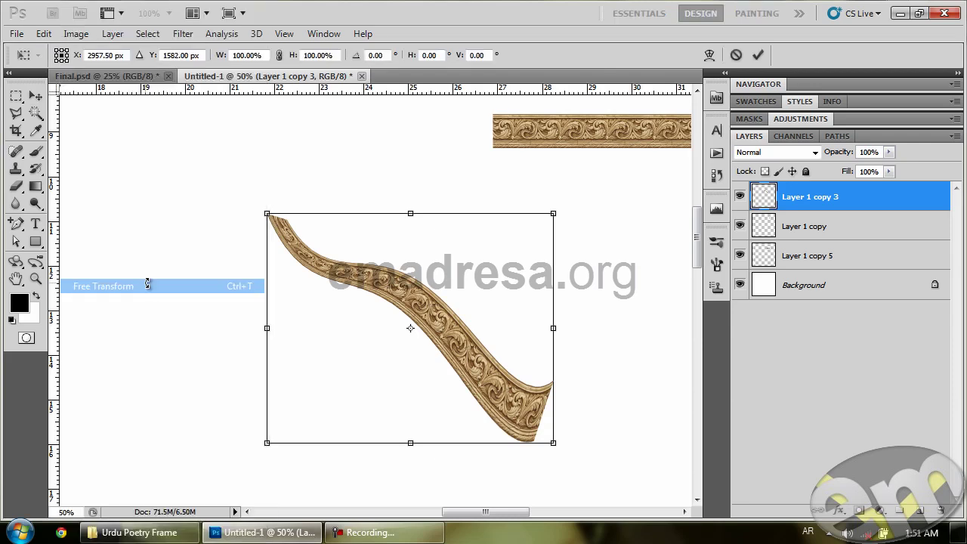
drag(265, 204, 189, 330)
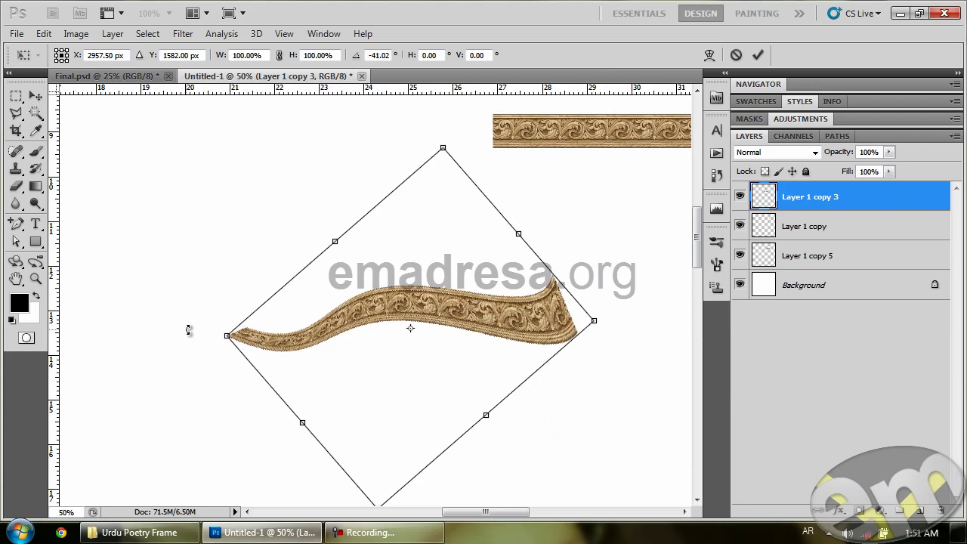
drag(189, 330, 189, 310)
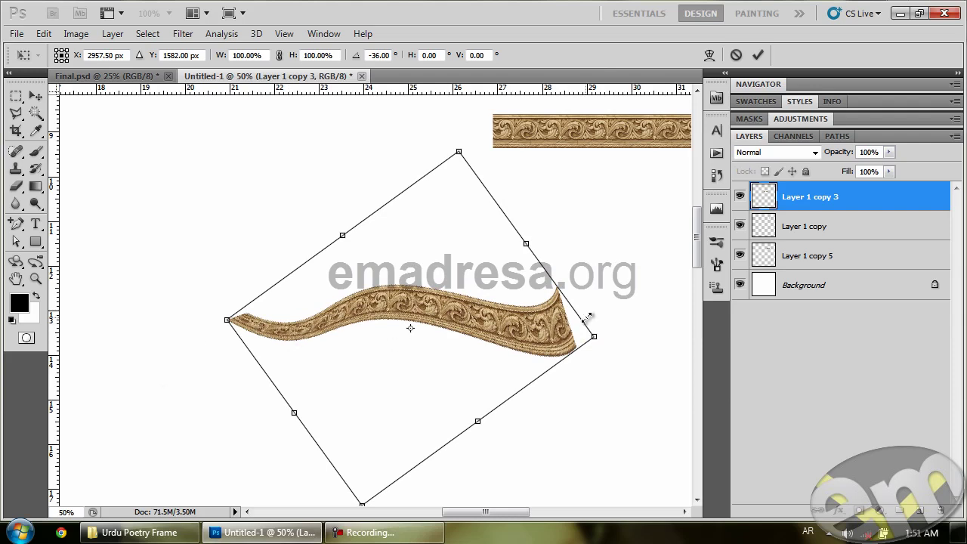
key(Return)
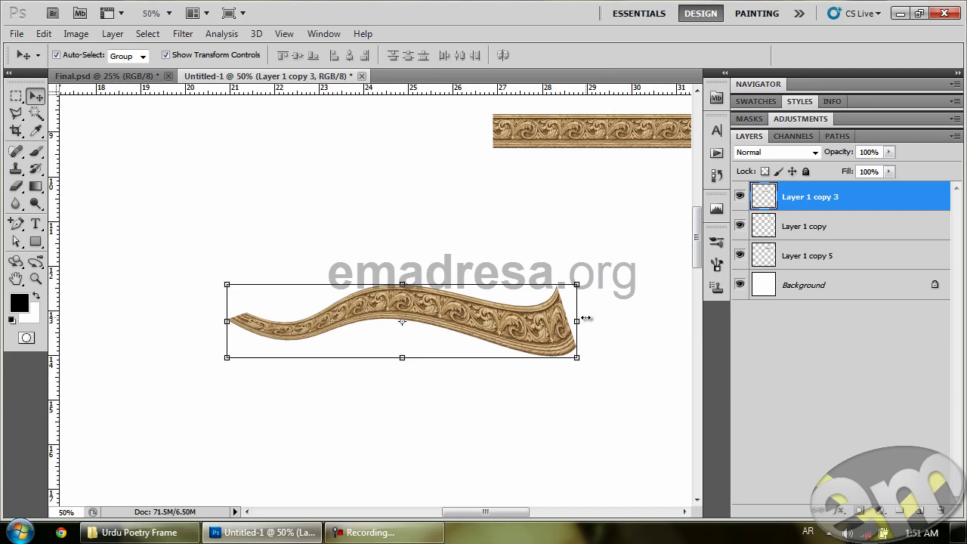
key(Return)
Duplicate the curved strip, place the copy above the original and flip the copy horizontally
drag(531, 318, 532, 230)
key(ctrl+t)
key(ctrl+j)
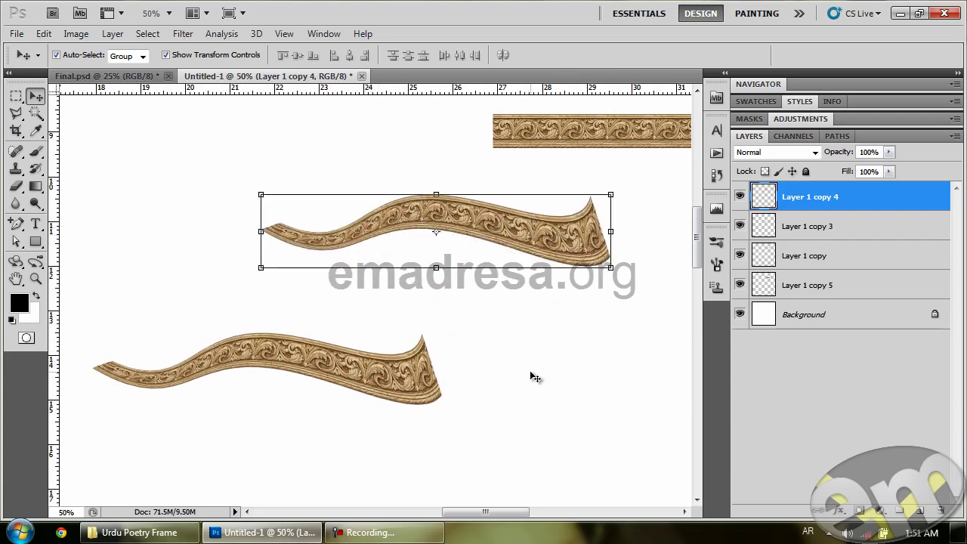
click(43, 34)
mouse_move(172, 302)
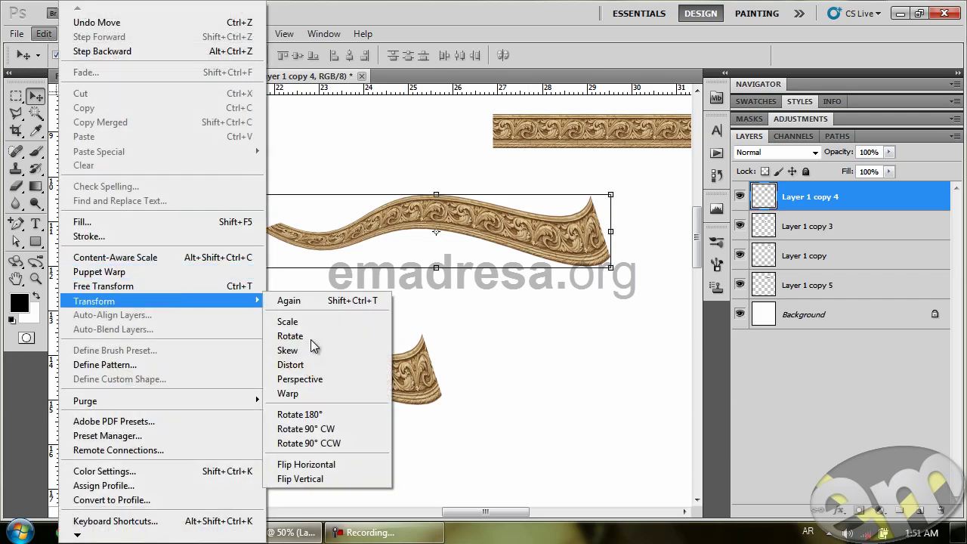
click(326, 465)
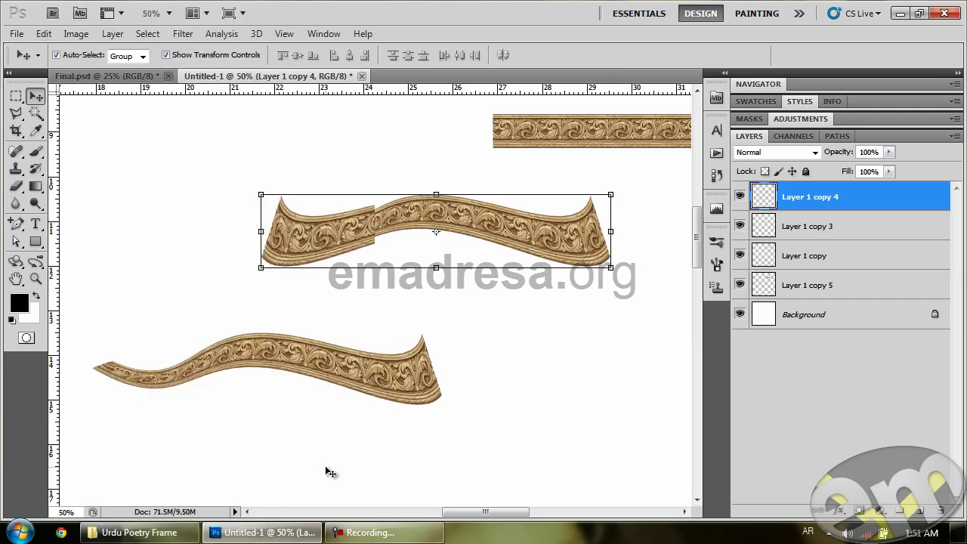
Move the mirrored strip to the original's wide end and nudge it until both upper tips meet in one central peak
drag(303, 232, 488, 411)
drag(442, 370, 444, 371)
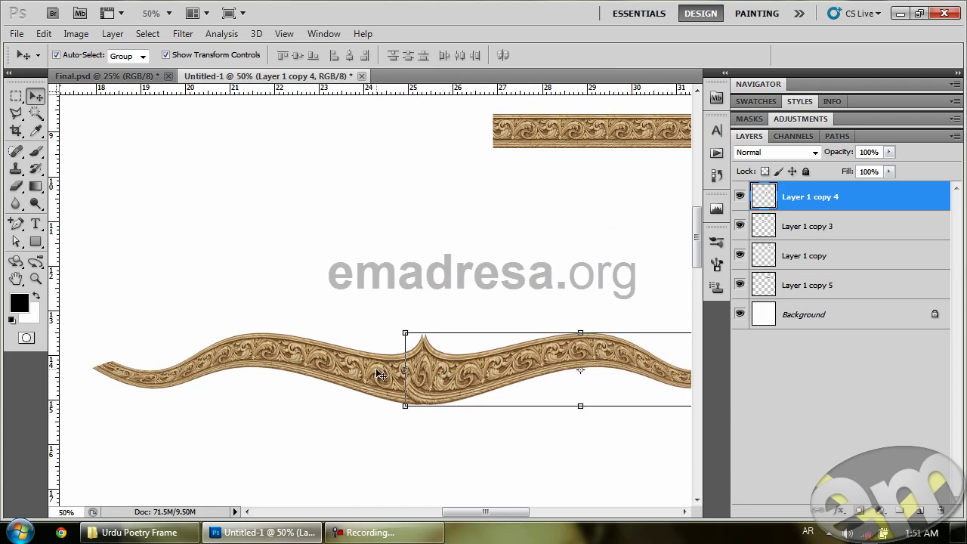
key(Right)
key(Right)
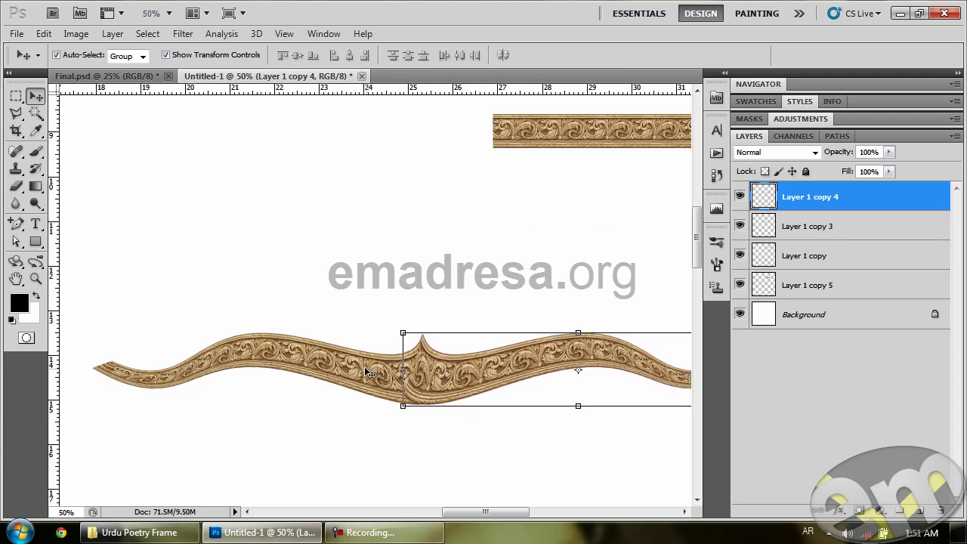
click(350, 263)
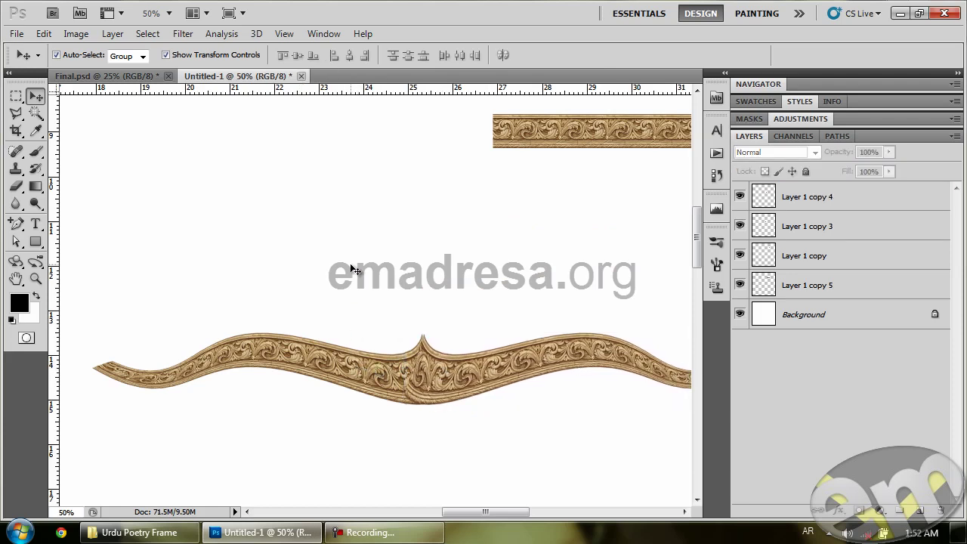
Nudge the right half of the mirrored strip a few pixels left until both upper tips merge into one sharp peak
click(35, 279)
drag(420, 361, 488, 425)
click(35, 96)
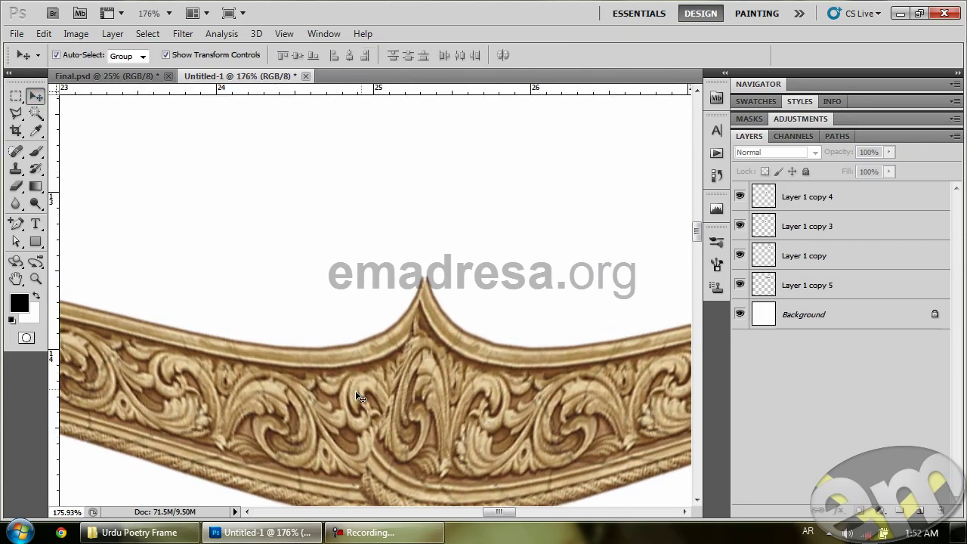
click(262, 389)
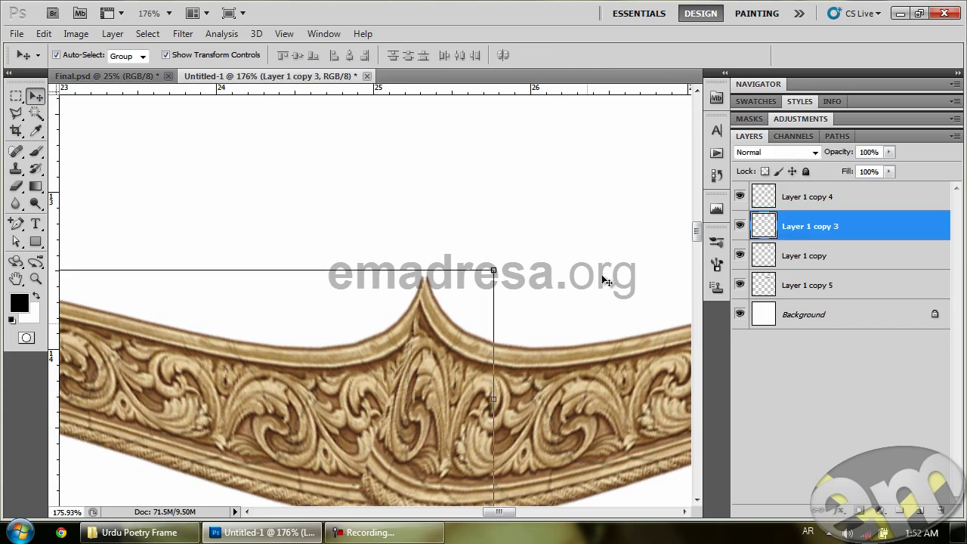
scroll(593, 273, down, 2)
scroll(584, 250, down, 2)
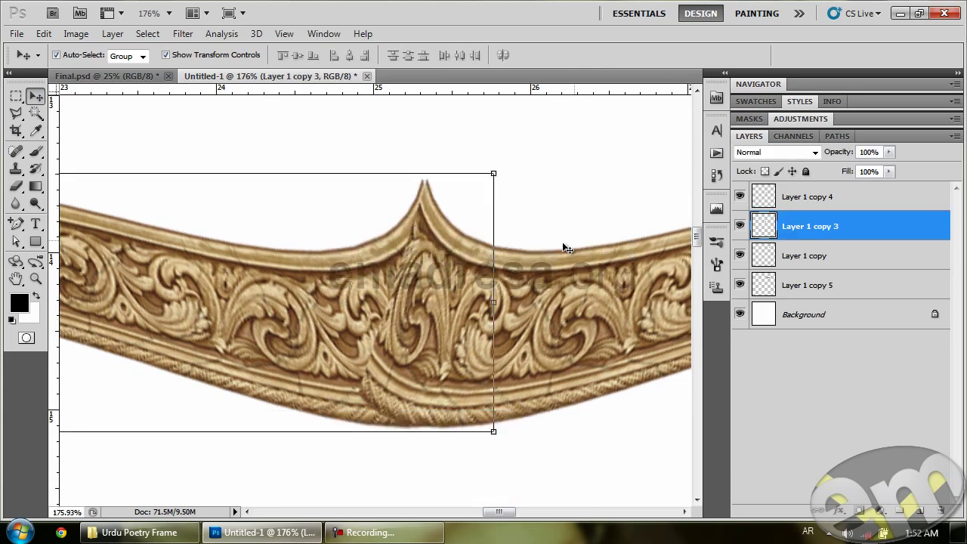
click(580, 246)
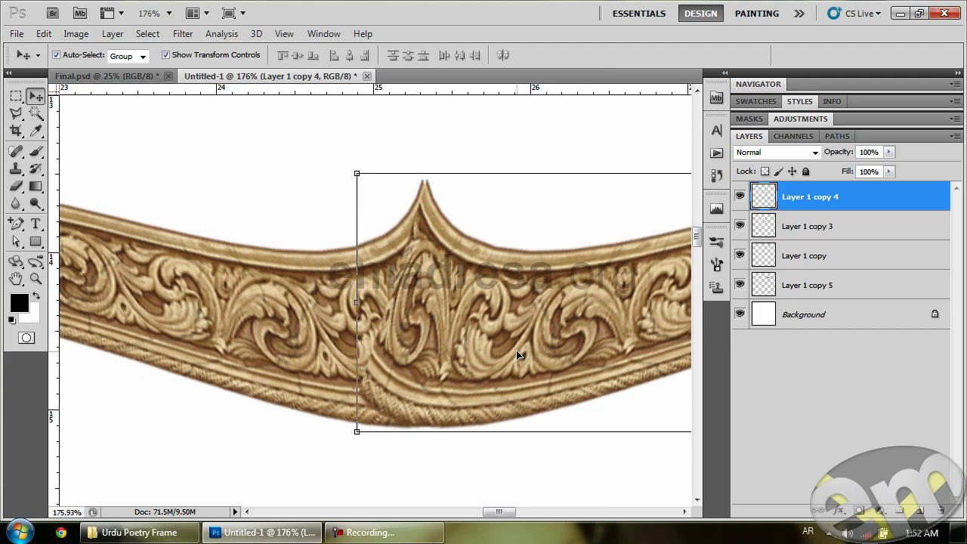
key(Left)
key(Left)
key(Left)
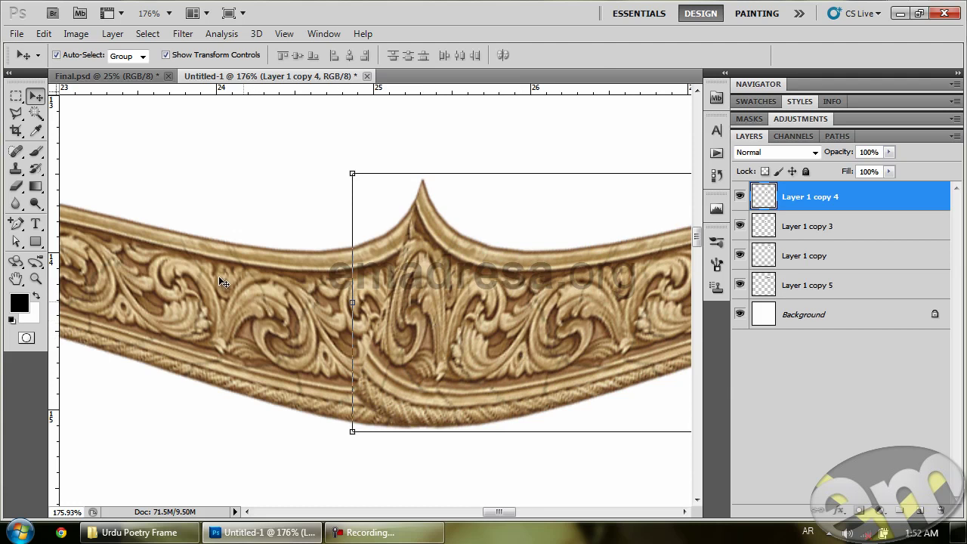
Outline the right strip's part that overlaps the left half beyond the centre line with the Polygonal Lasso, delete it and deselect
drag(16, 113, 88, 132)
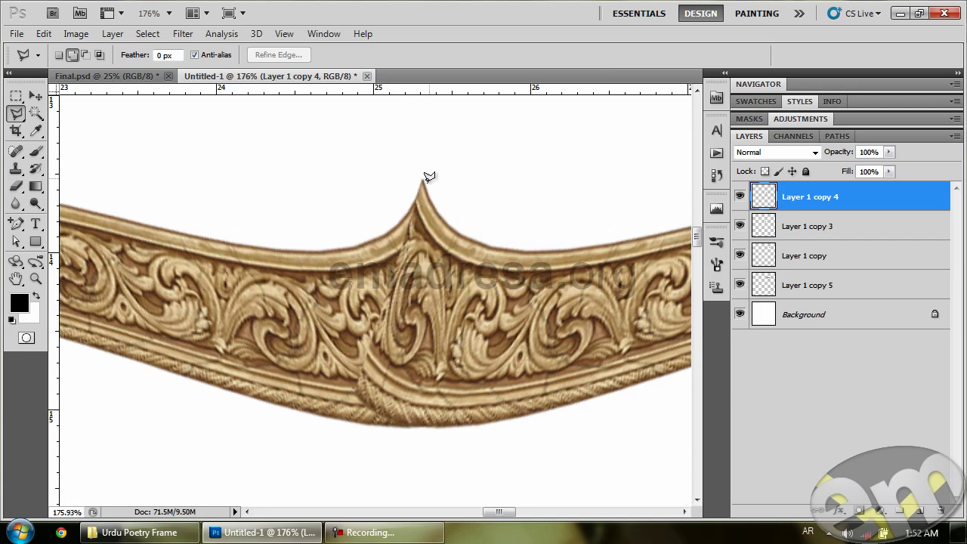
click(411, 443)
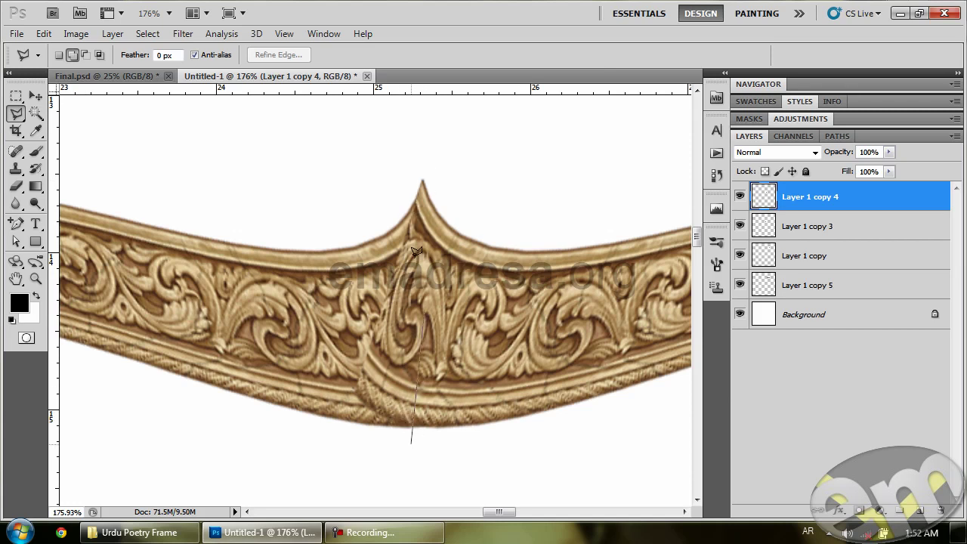
click(423, 159)
click(288, 198)
click(262, 414)
click(402, 481)
click(412, 439)
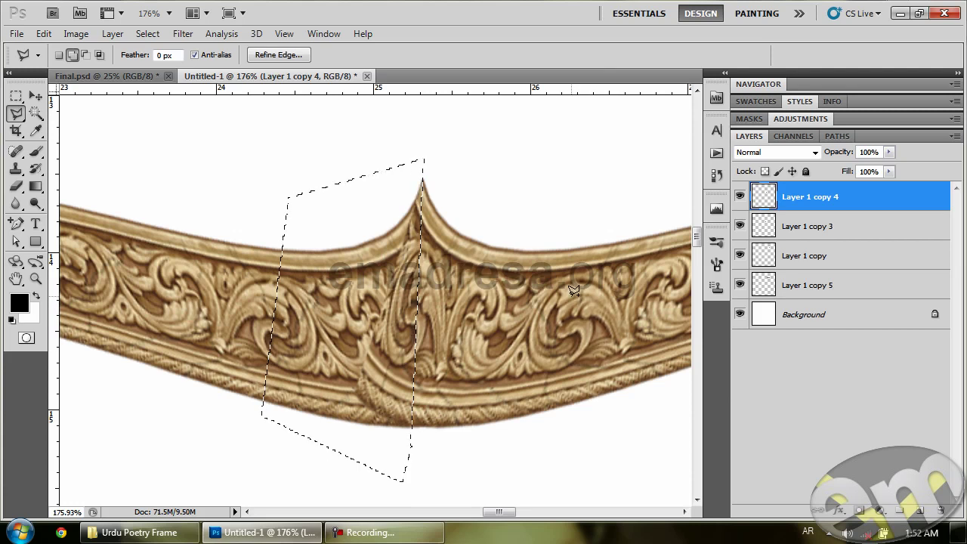
click(34, 98)
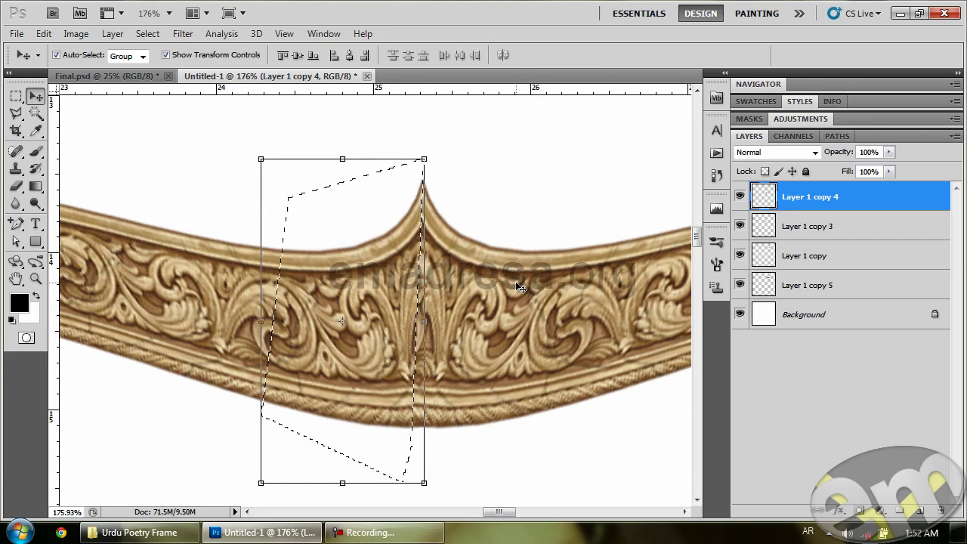
key(ctrl+d)
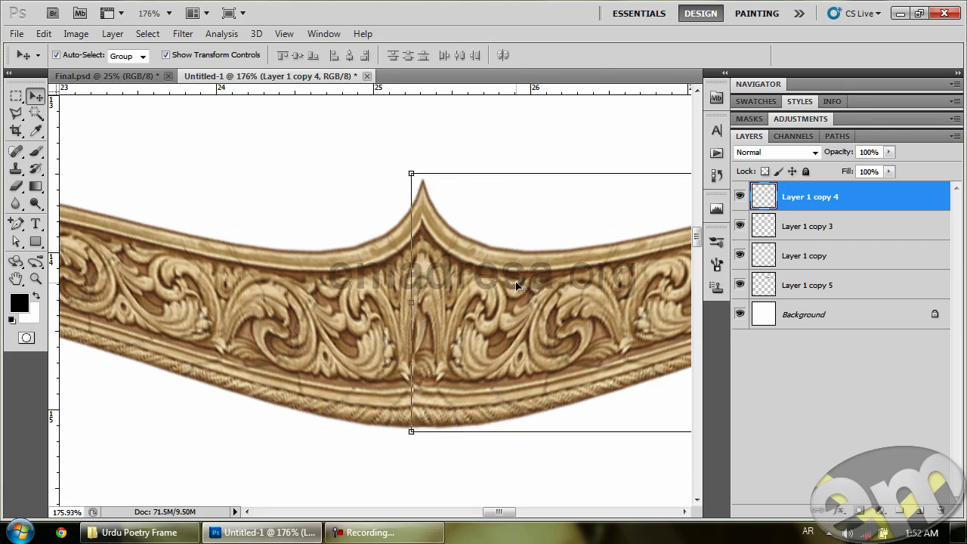
Nudge the right half down by one pixel to line up with the left half at the central joint
click(257, 162)
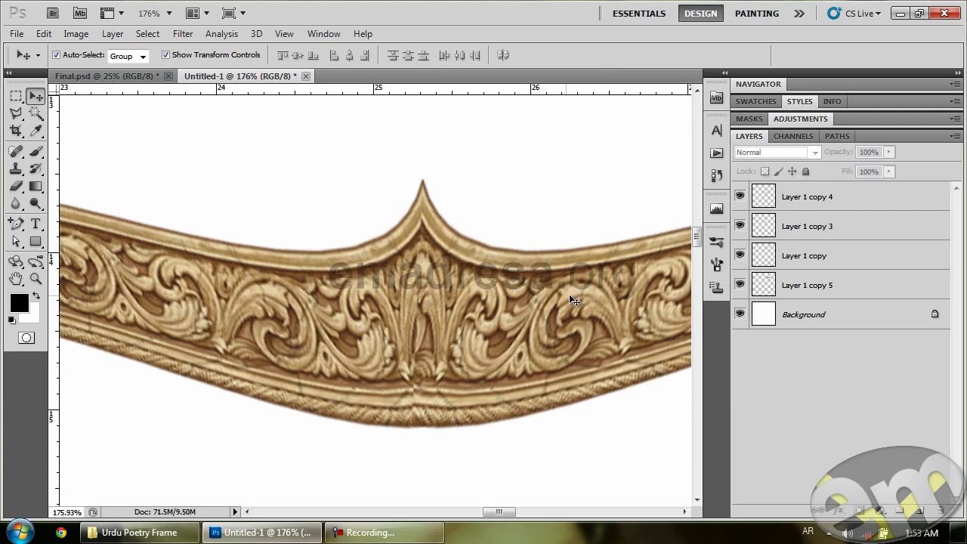
click(531, 357)
click(398, 480)
click(429, 413)
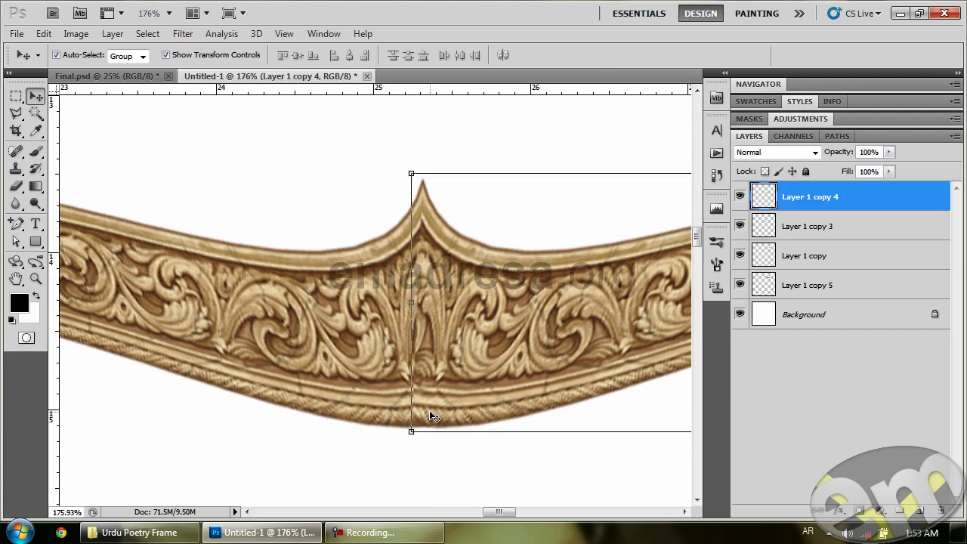
key(Up)
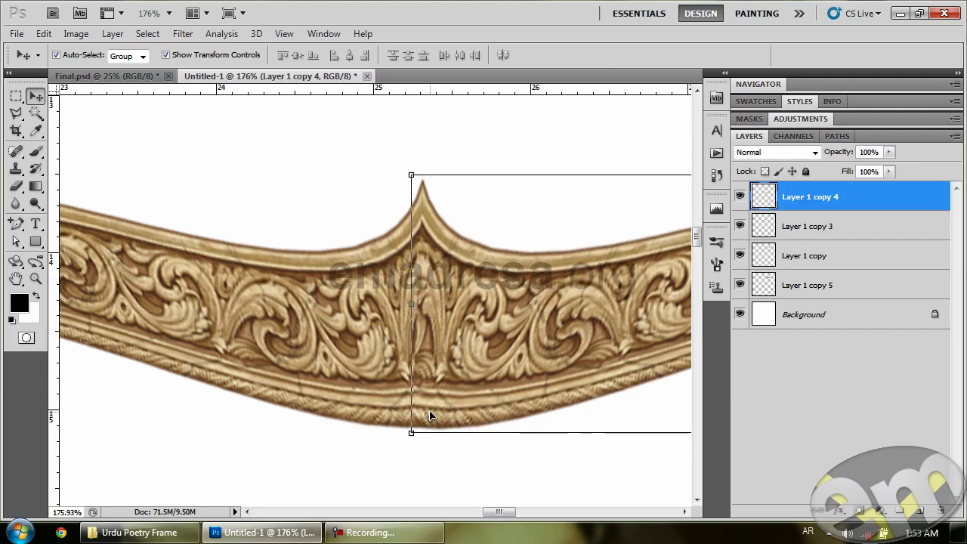
click(299, 459)
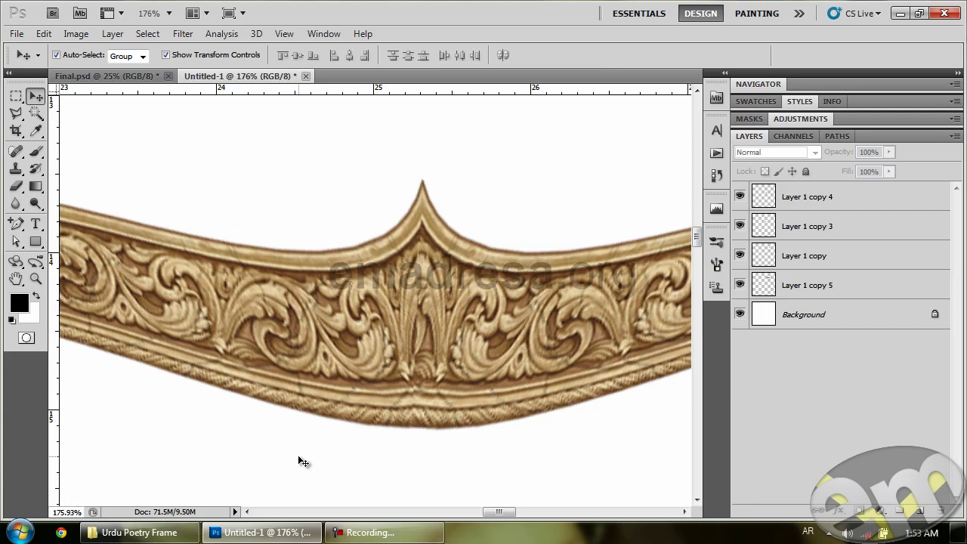
Duplicate the right half of the mirrored strip and place the copy above the pair, beside the straight strip
click(35, 279)
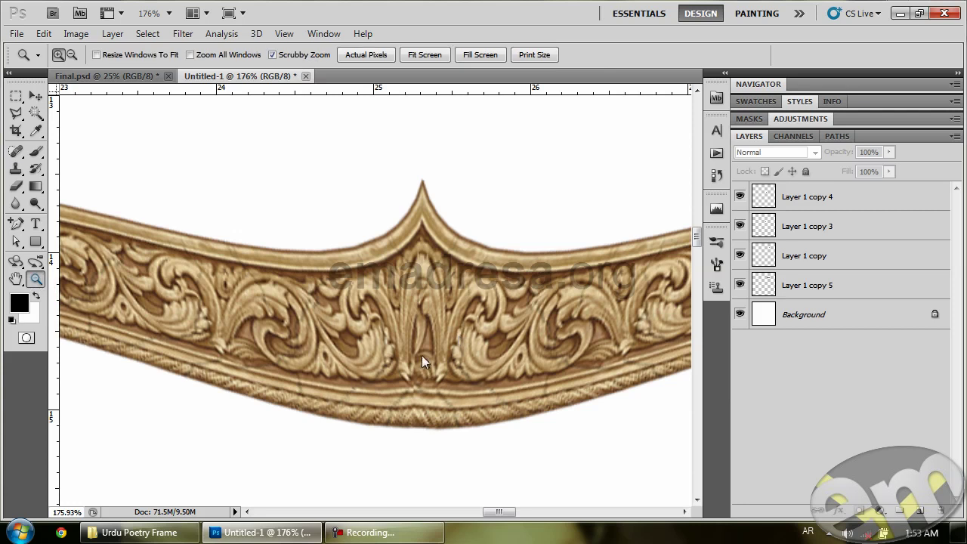
drag(425, 346, 337, 274)
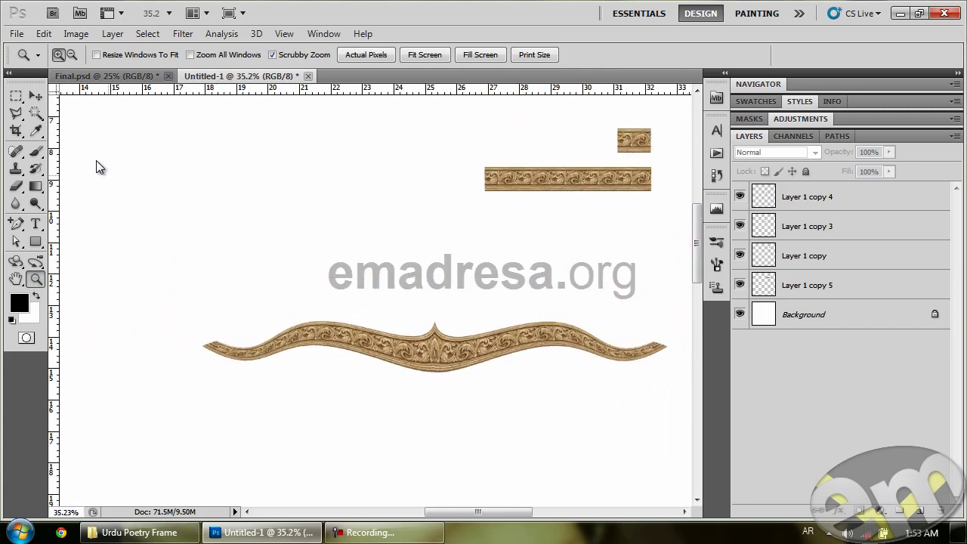
click(35, 97)
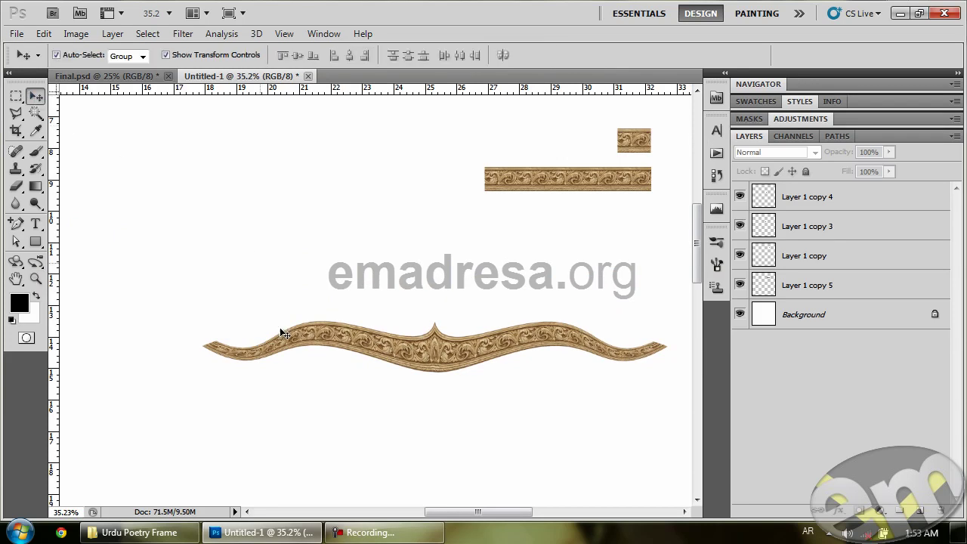
drag(201, 302, 613, 380)
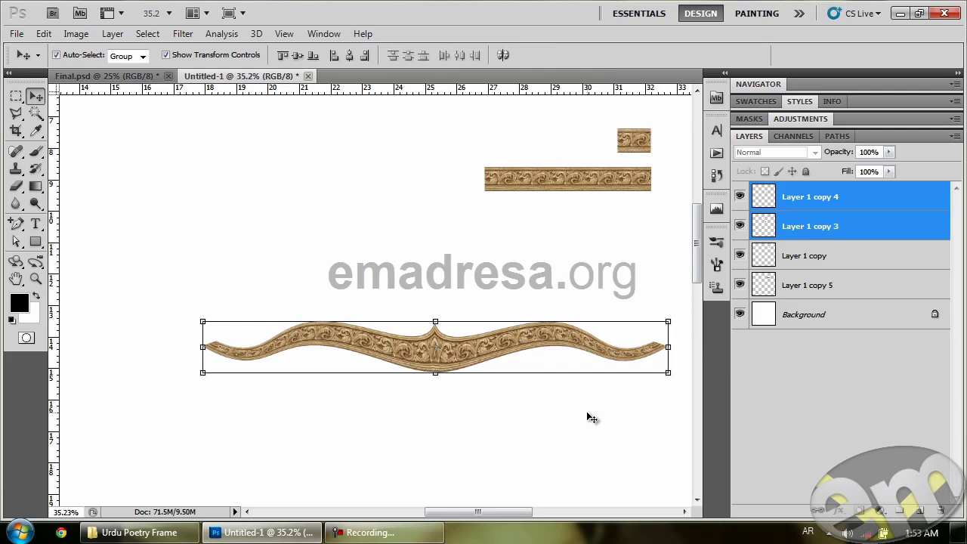
click(556, 411)
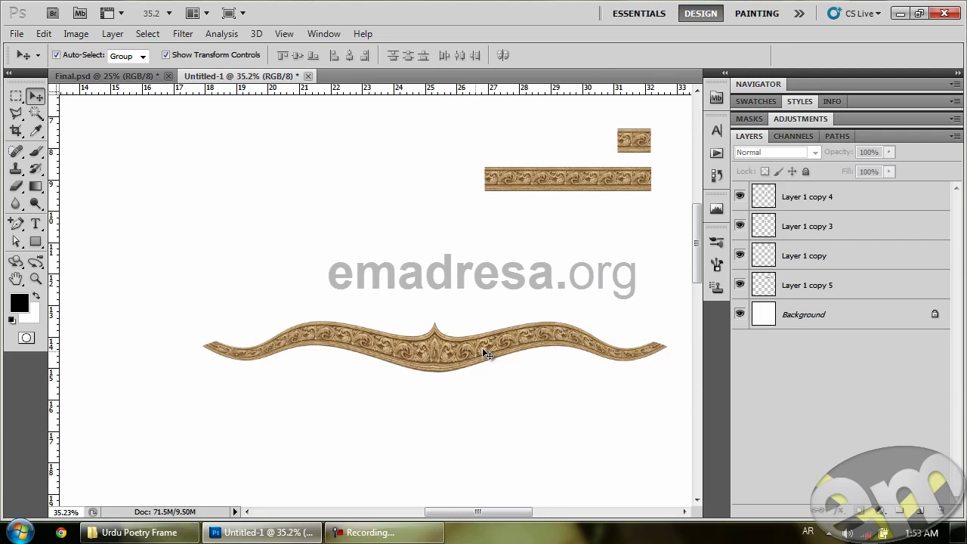
drag(545, 335, 306, 163)
Merge the two joined halves of the curved strip into one layer and check it by toggling its visibility
click(562, 367)
drag(563, 366, 237, 328)
key(ctrl+e)
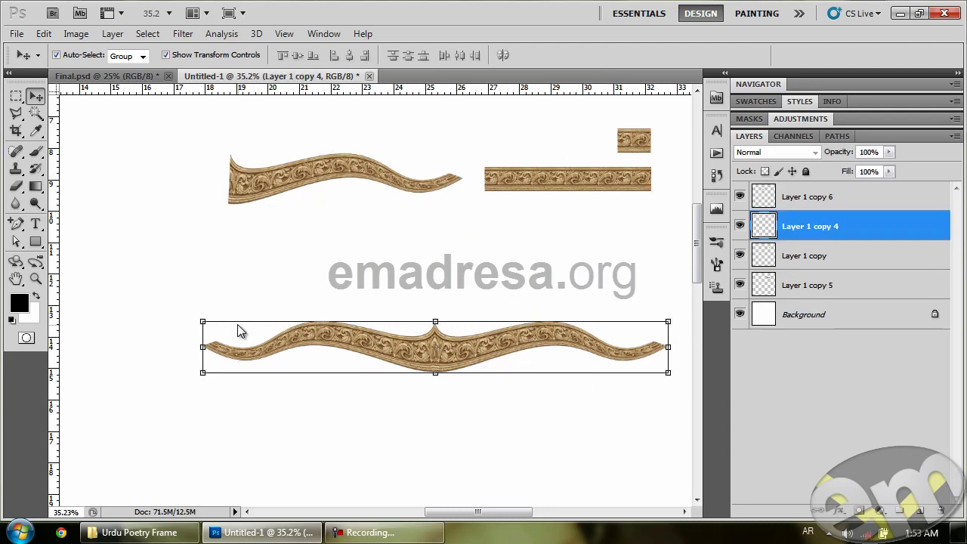
click(740, 225)
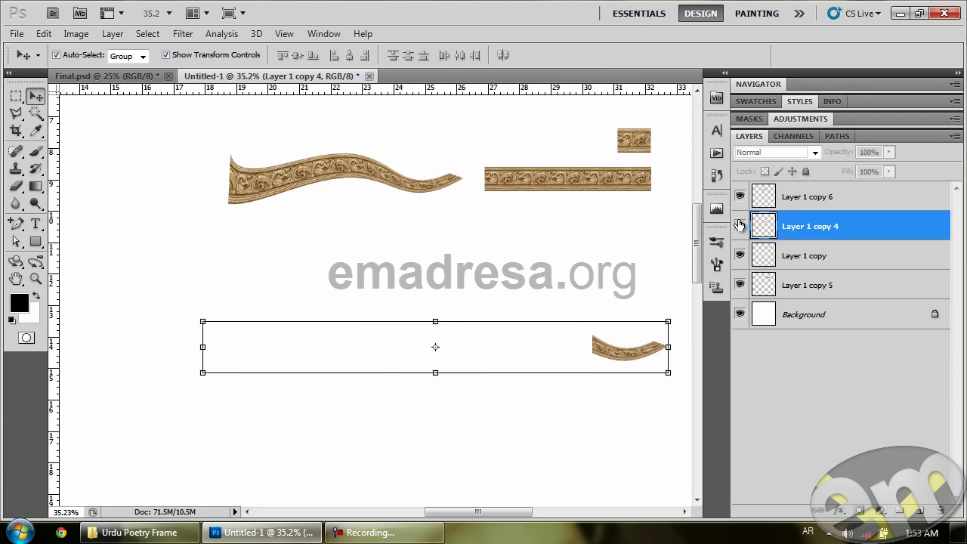
click(739, 226)
click(590, 254)
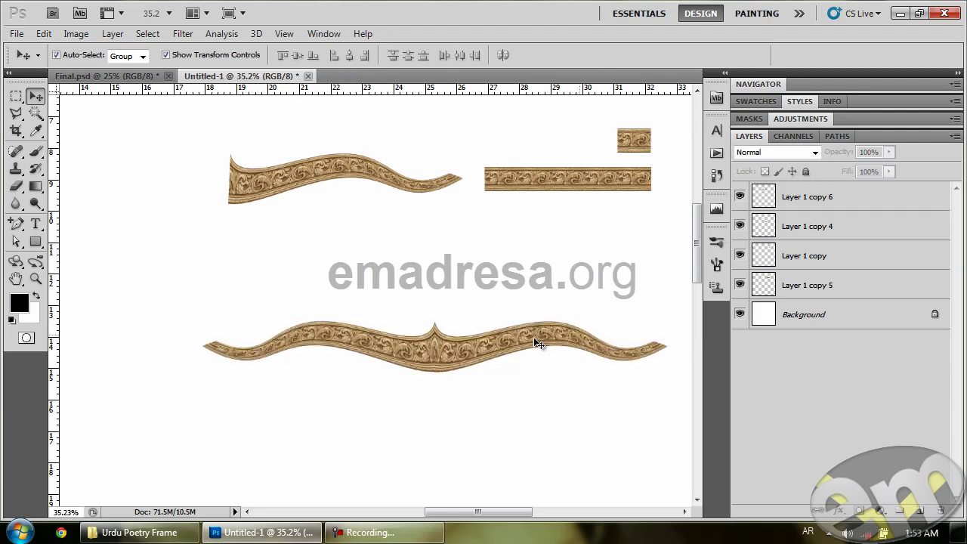
Move the merged strip lower in the document, duplicate it and place the copy directly above the original
scroll(460, 274, down, 4)
drag(465, 235, 402, 197)
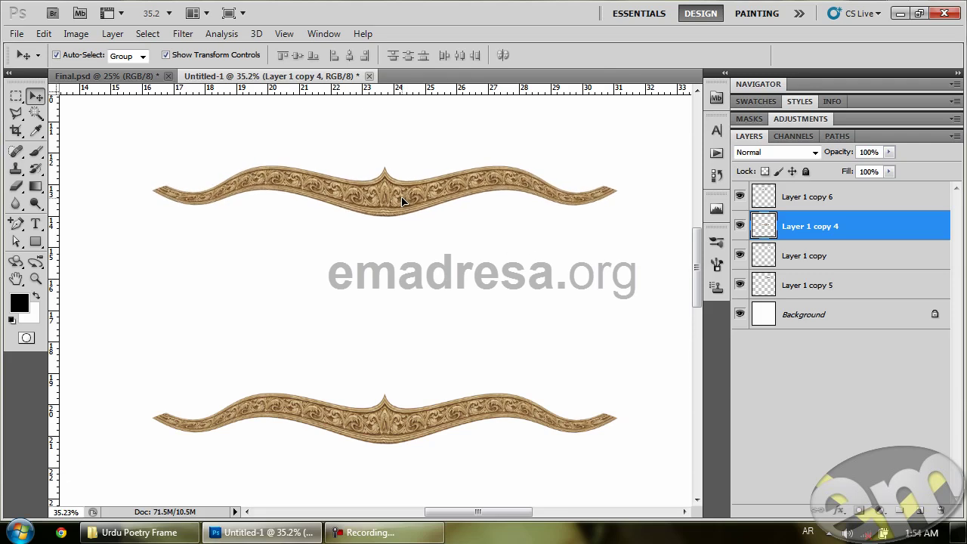
mouse_move(402, 199)
mouse_down()
mouse_move(403, 226)
mouse_move(403, 192)
mouse_up()
key(ctrl+j)
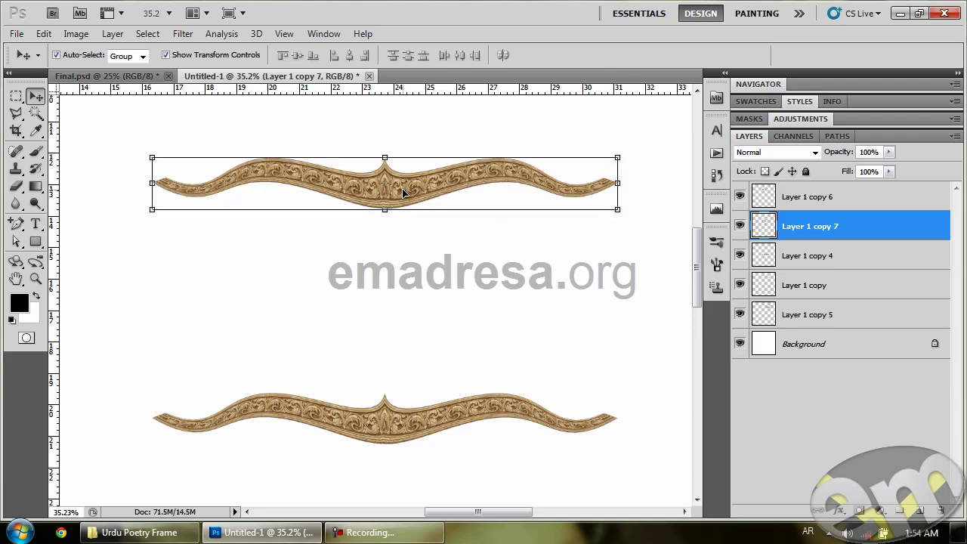
Flip the upper strip vertically so its peak points inward, and move it further up from the lower strip
click(43, 34)
mouse_move(129, 306)
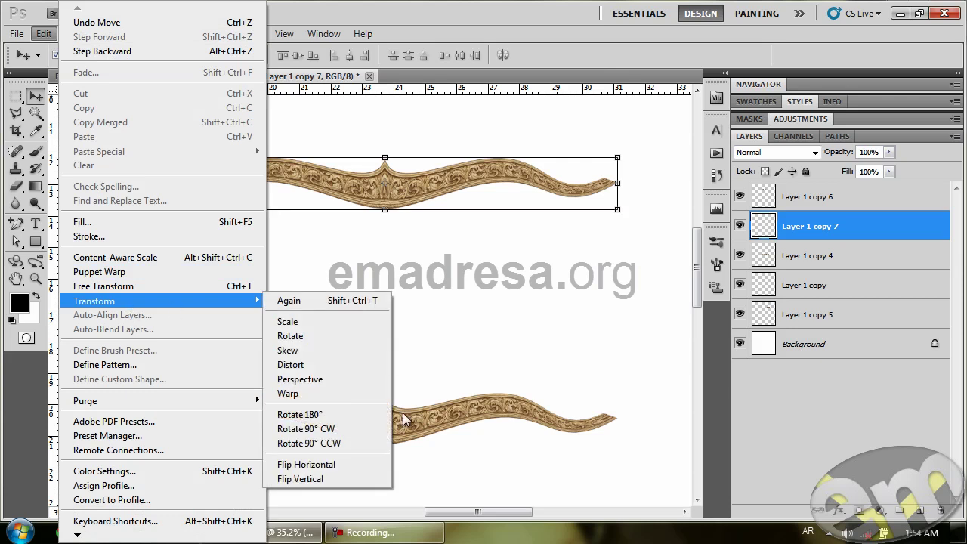
click(355, 477)
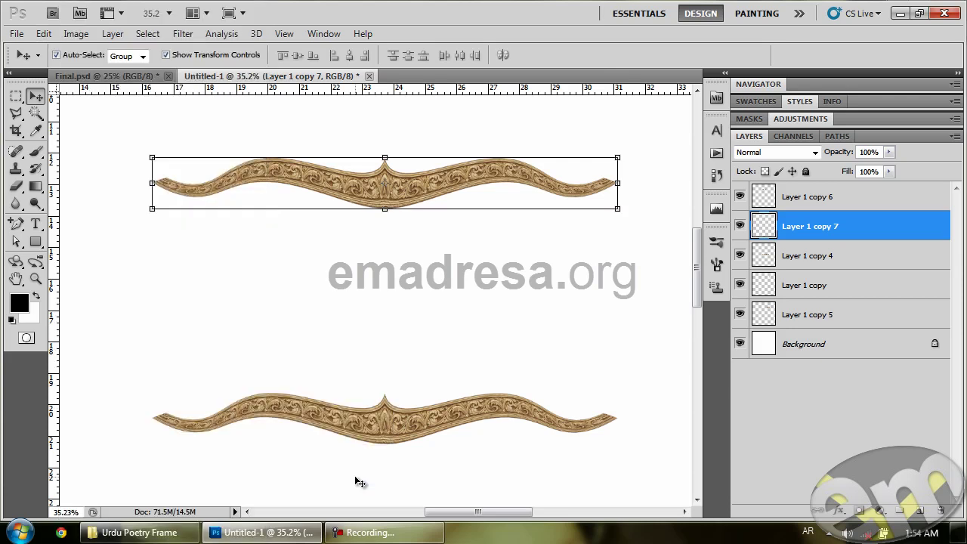
click(479, 309)
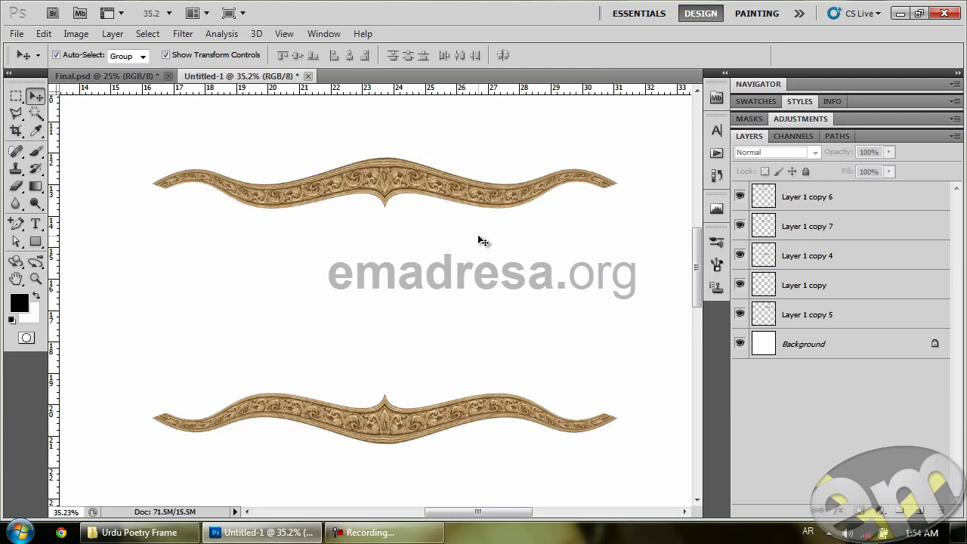
click(438, 199)
drag(438, 198, 446, 147)
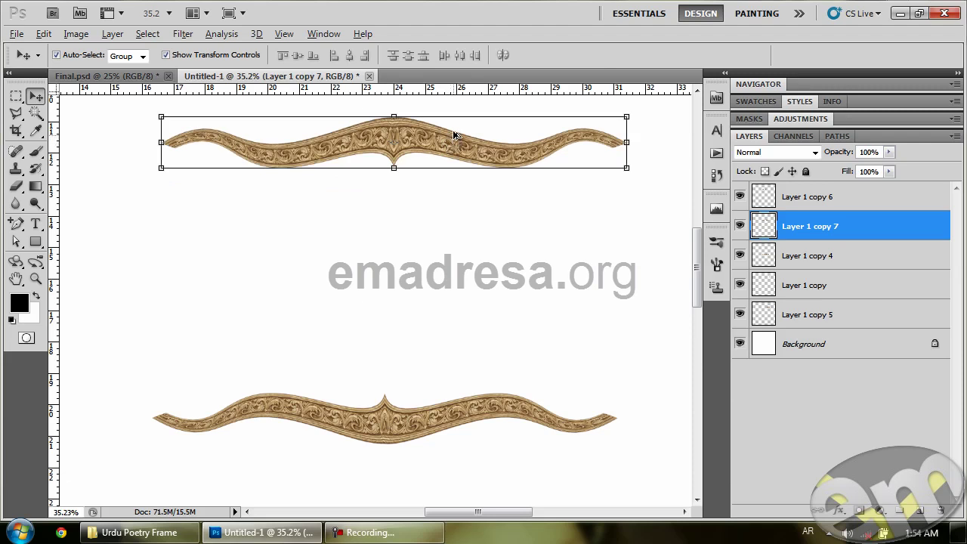
Duplicate the flipped upper strip into the space between the two strips and rotate the copy 90 degrees
drag(456, 142, 444, 290)
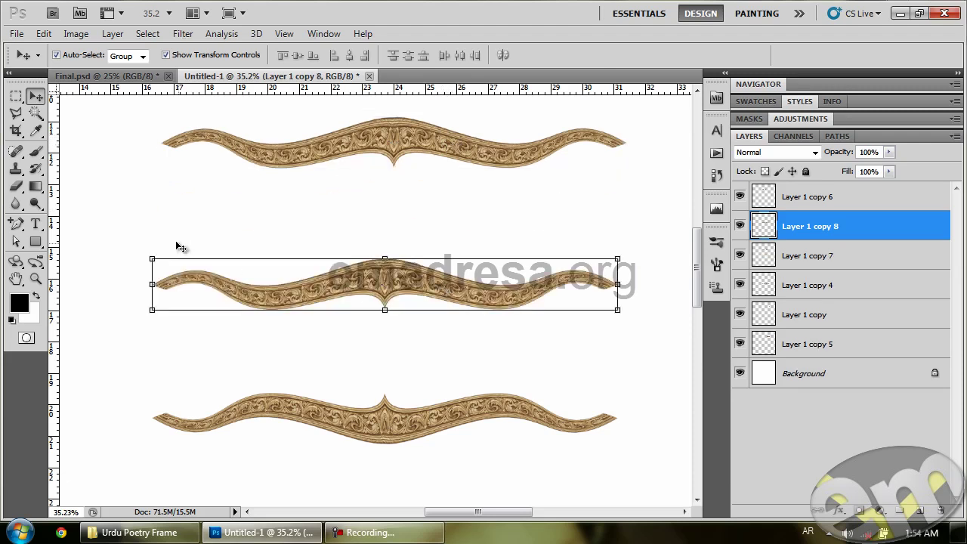
key(ctrl+t)
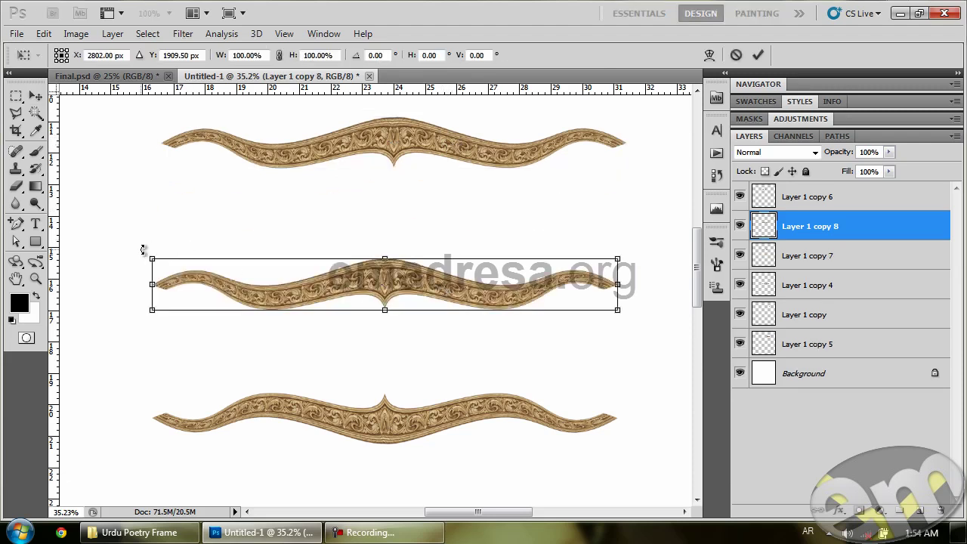
drag(143, 250, 410, 139)
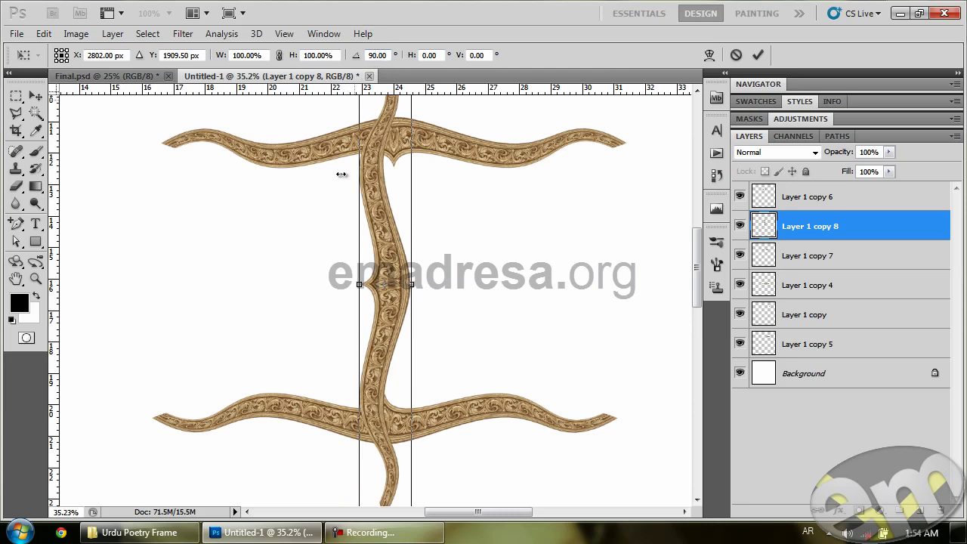
key(Return)
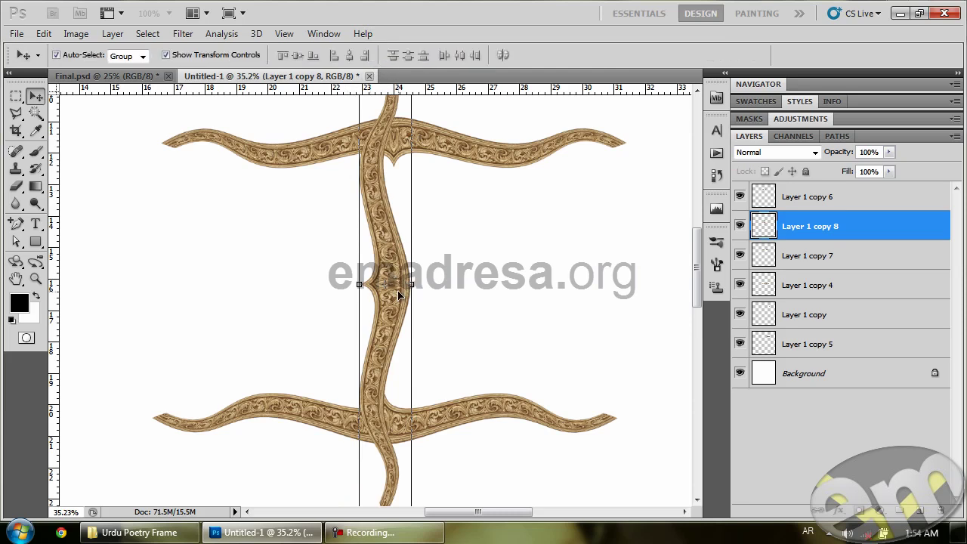
click(352, 256)
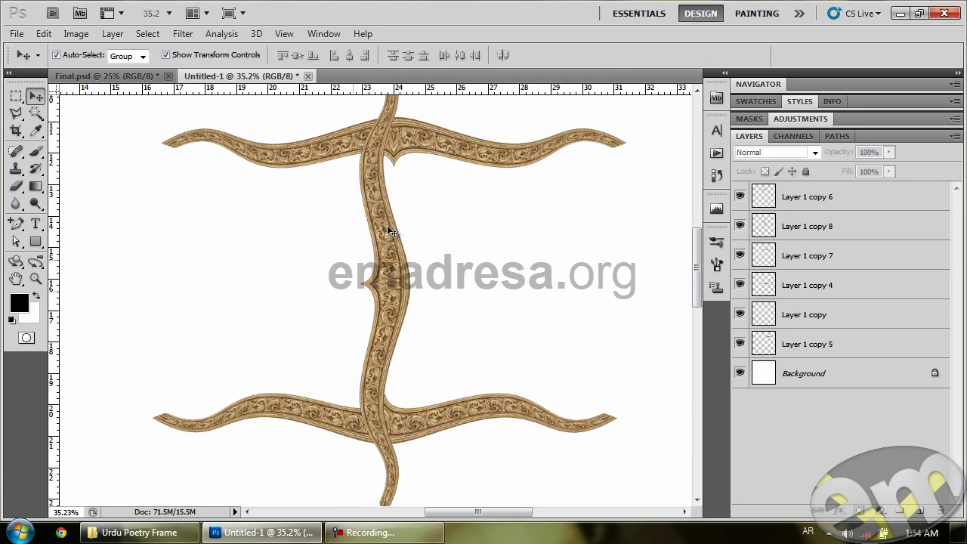
Move the vertical strip to the frame's right side and nudge it until its upper tip meets the upper strip's right tip
drag(386, 220, 619, 300)
key(Up)
key(Up)
key(Up)
key(Up)
key(Up)
key(Up)
key(Up)
key(Up)
key(Up)
key(Up)
key(Up)
key(Right)
key(Right)
key(Right)
key(Right)
key(Right)
key(Right)
key(Right)
key(Right)
key(Right)
key(Right)
key(Right)
key(Right)
key(Right)
key(Right)
key(Right)
key(Right)
key(Right)
key(Right)
key(Right)
key(Right)
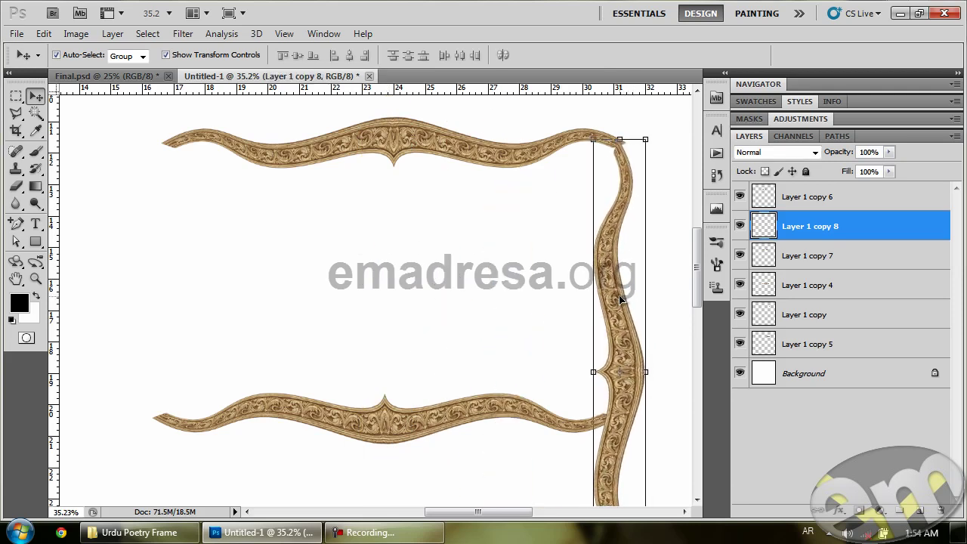
click(363, 249)
scroll(361, 248, down, 5)
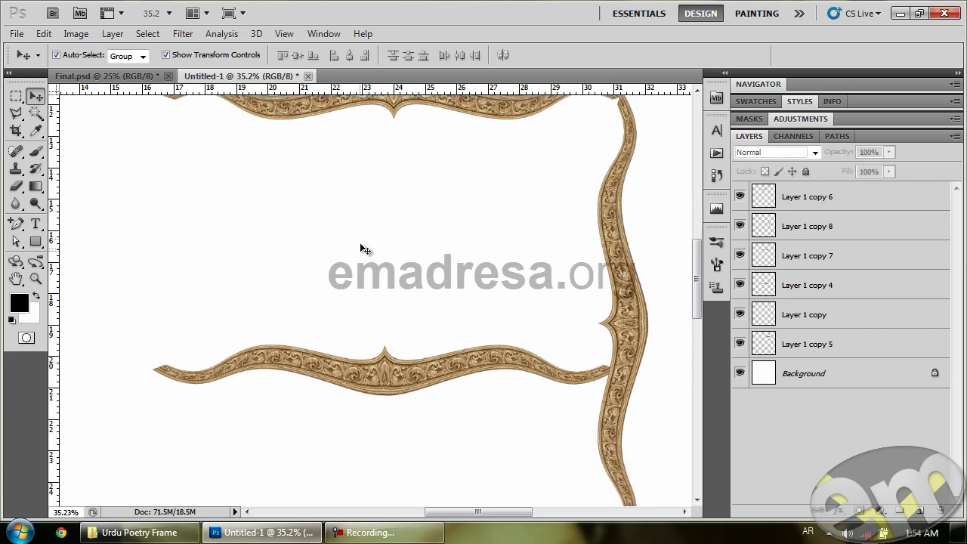
Move the lower horizontal strip down until its right tip meets the vertical strip's lower tip
scroll(363, 248, down, 1)
drag(449, 277, 458, 452)
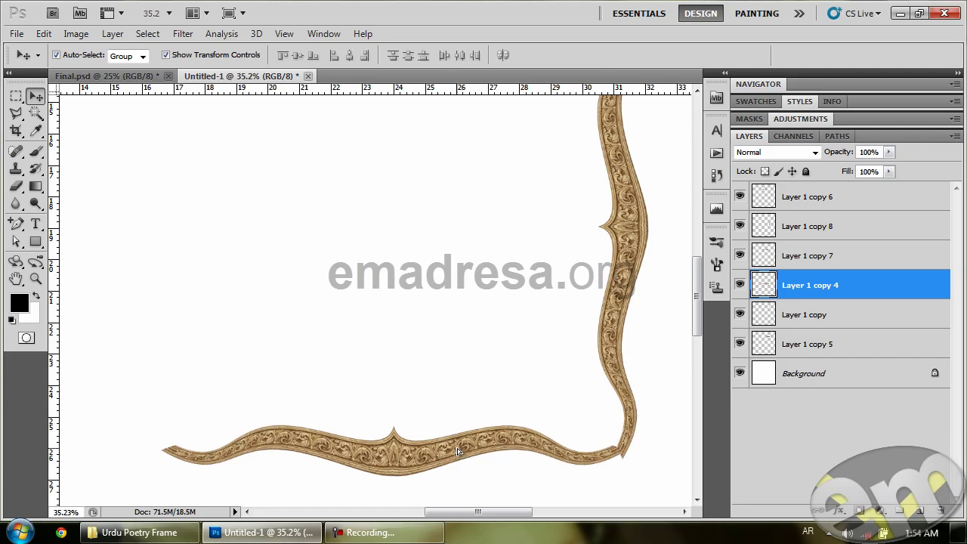
scroll(446, 350, up, 7)
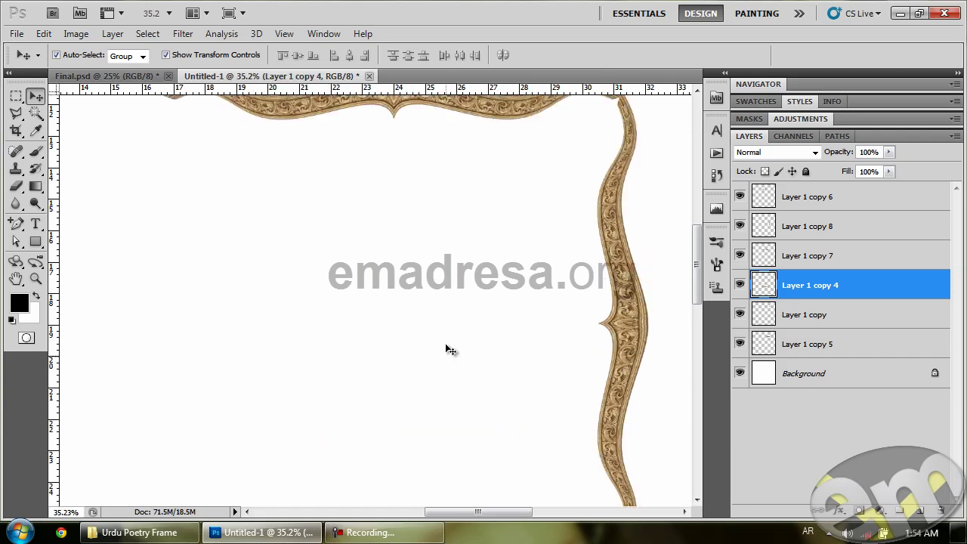
Duplicate the right vertical strip to the frame's left side and flip the copy horizontally so its peak points inward
click(624, 334)
drag(624, 334, 195, 346)
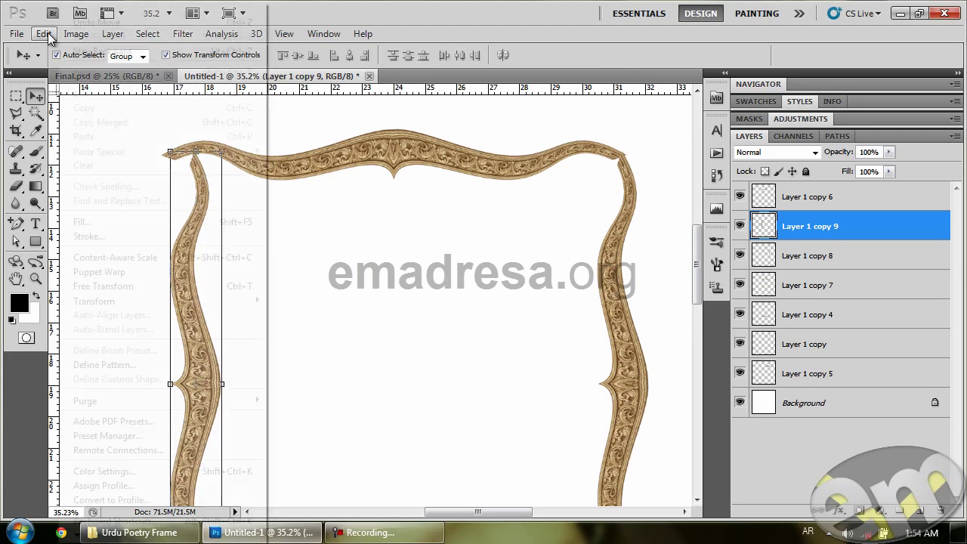
click(44, 33)
mouse_move(209, 309)
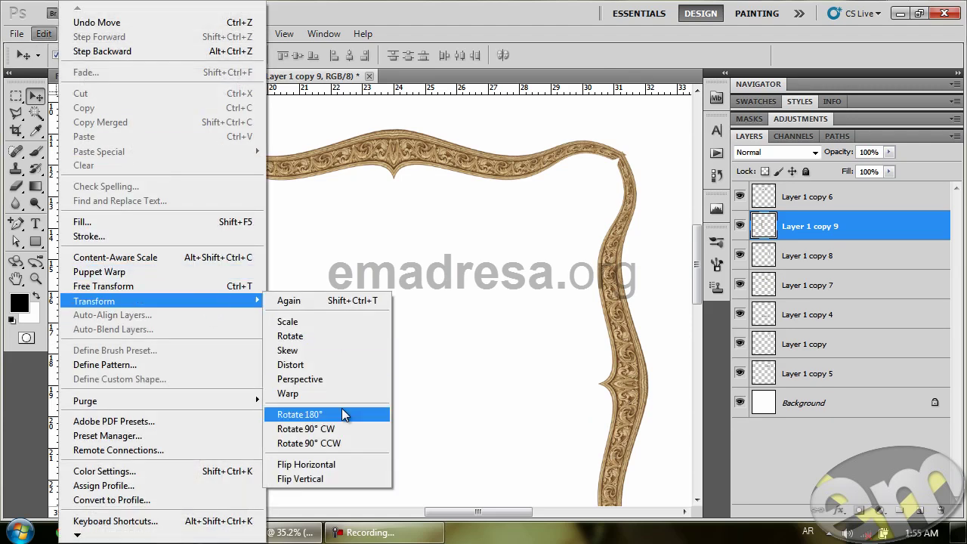
click(347, 463)
click(372, 323)
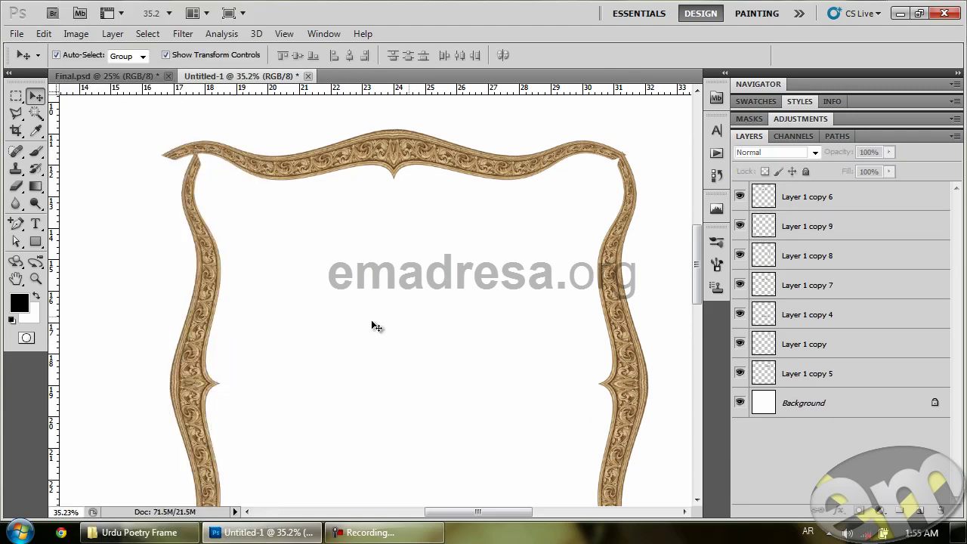
Move the left vertical strip outward until its upper tip meets the upper strip's left tip
scroll(340, 312, down, 3)
scroll(249, 272, up, 3)
drag(215, 267, 185, 280)
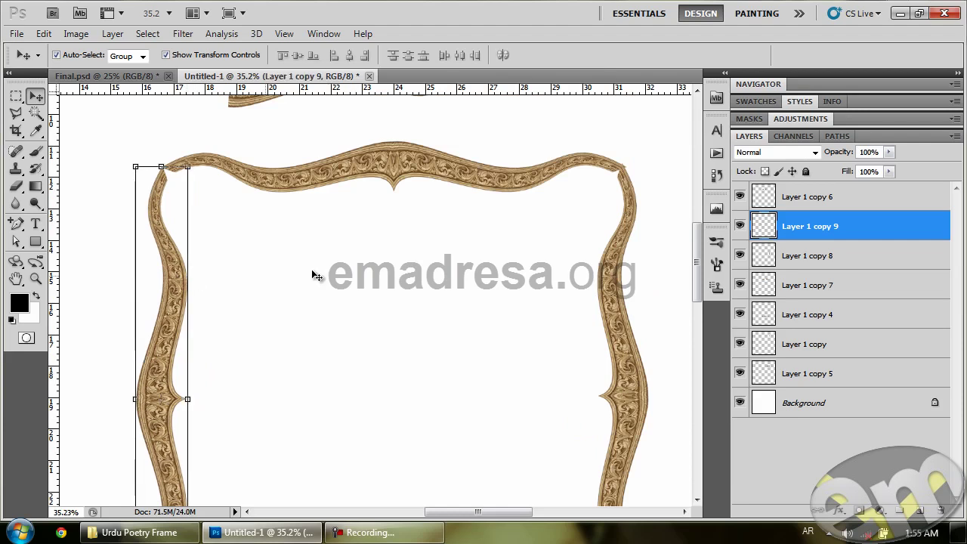
click(371, 258)
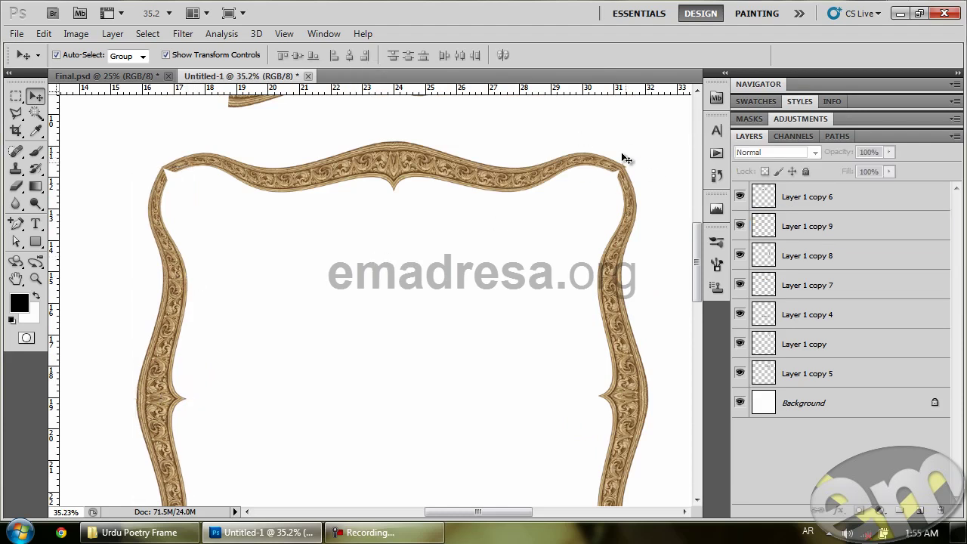
Delete both the left and right vertical strips from the frame
scroll(261, 264, down, 5)
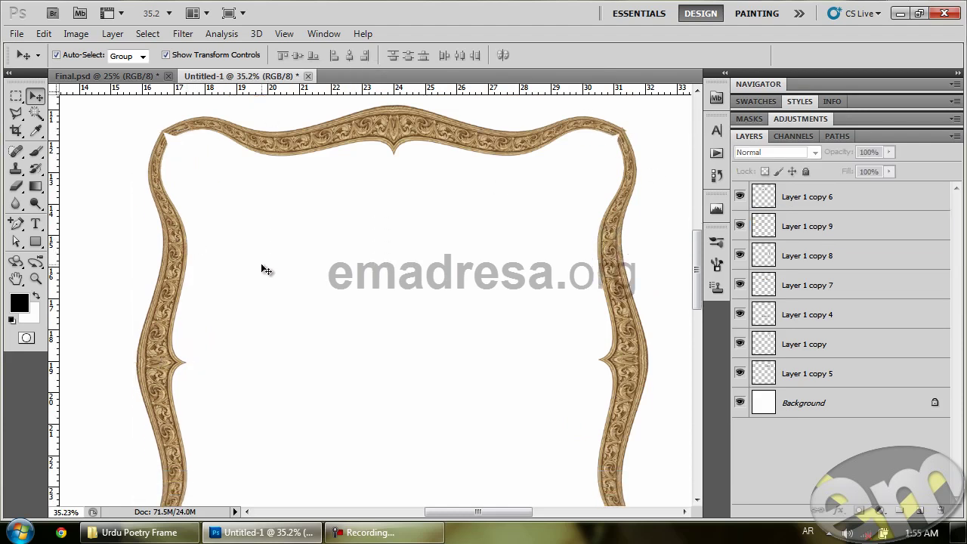
scroll(265, 273, down, 1)
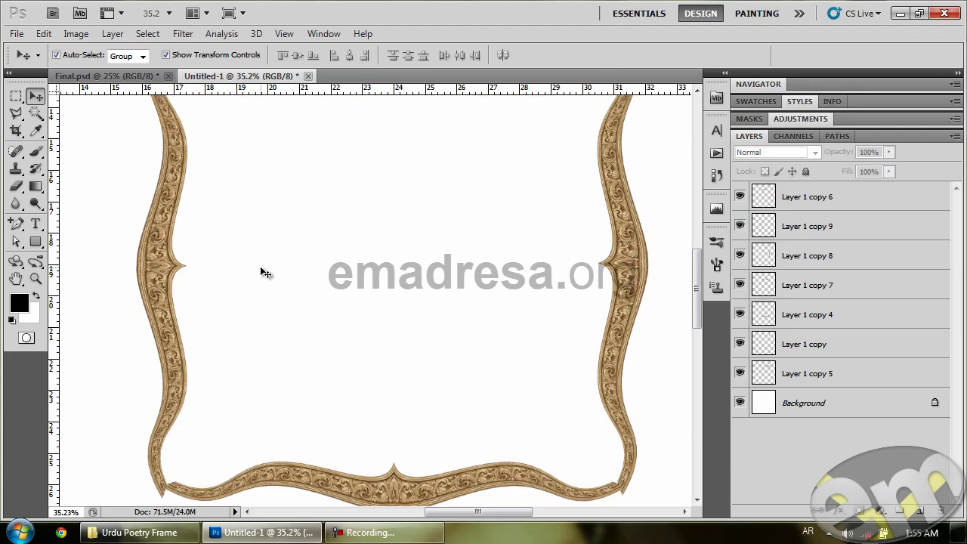
scroll(393, 295, up, 6)
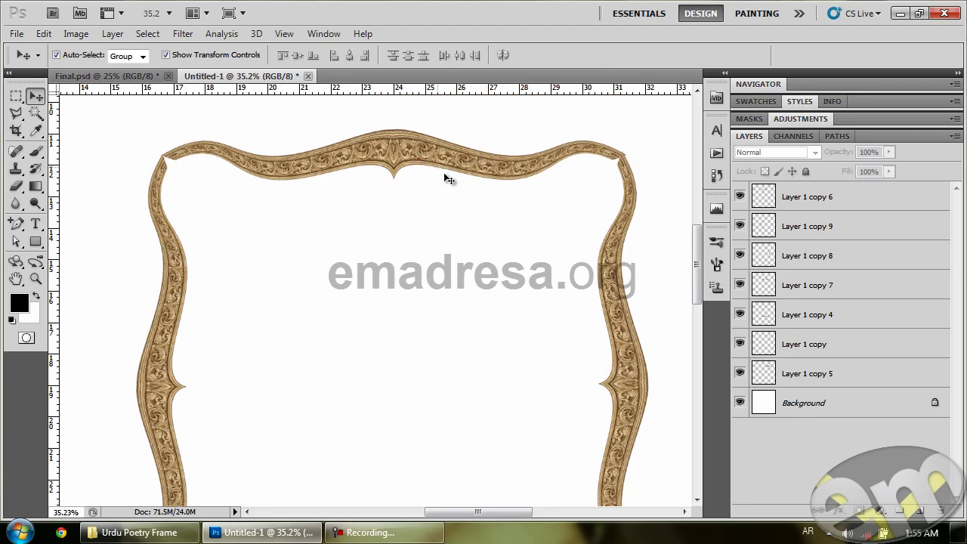
scroll(453, 227, down, 4)
scroll(438, 334, up, 4)
click(176, 269)
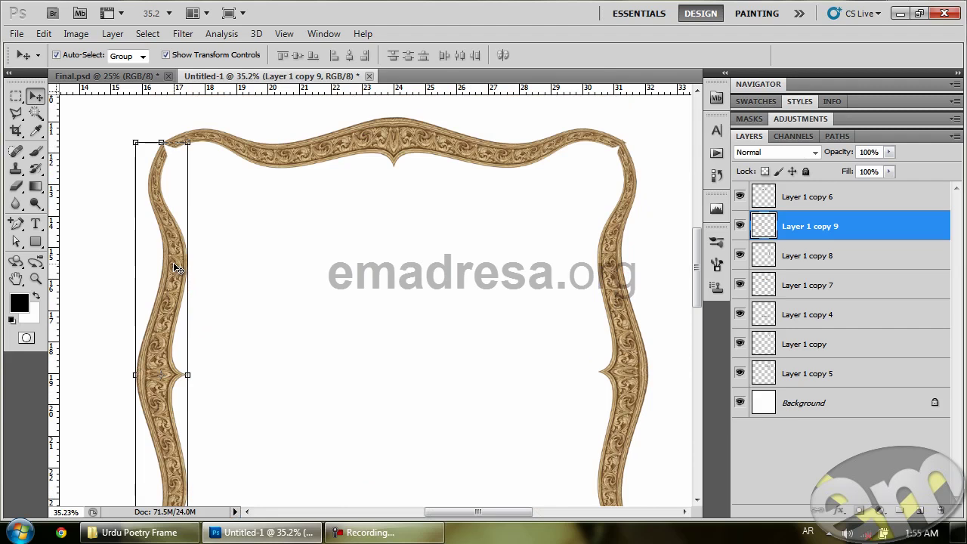
key(Delete)
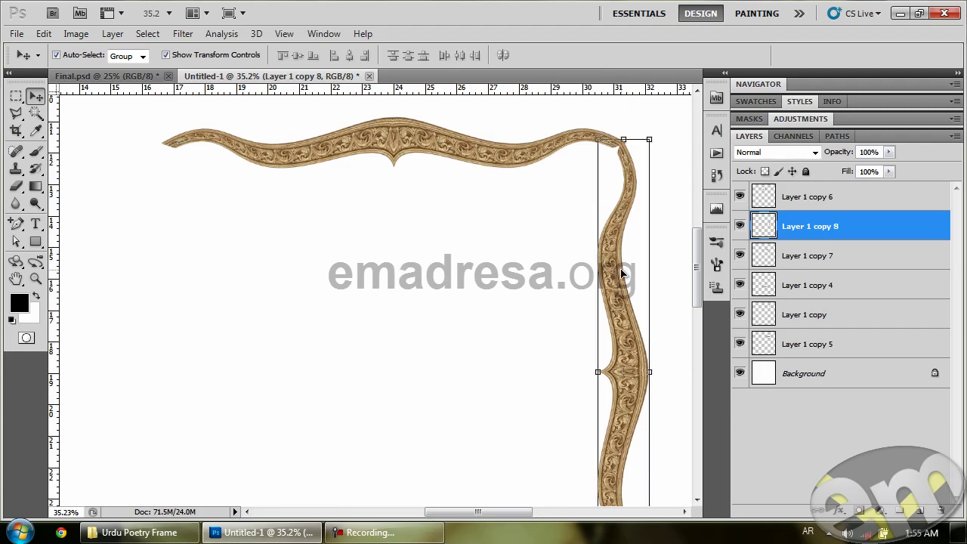
key(Delete)
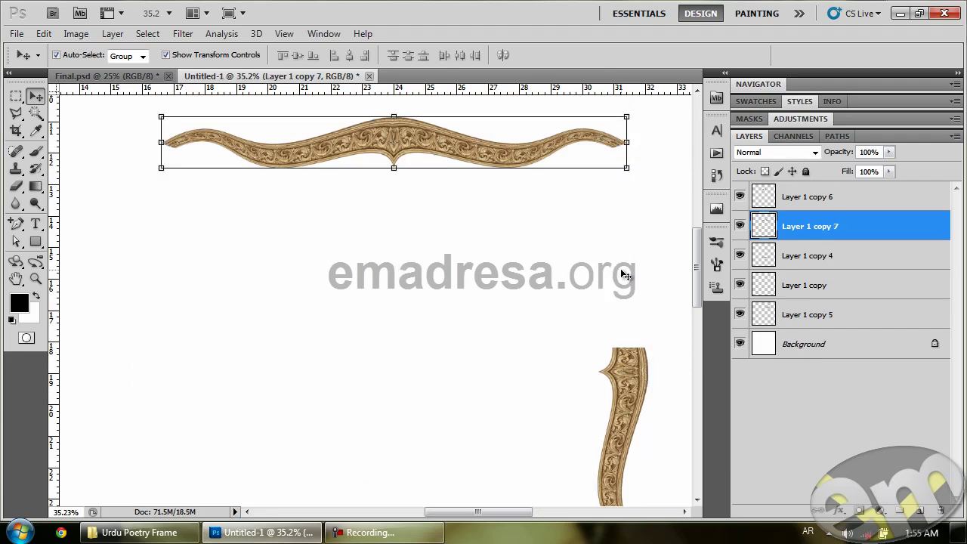
click(483, 264)
Move the lower horizontal strip up close beneath the upper one, leaving a narrow gap between them
scroll(451, 220, down, 3)
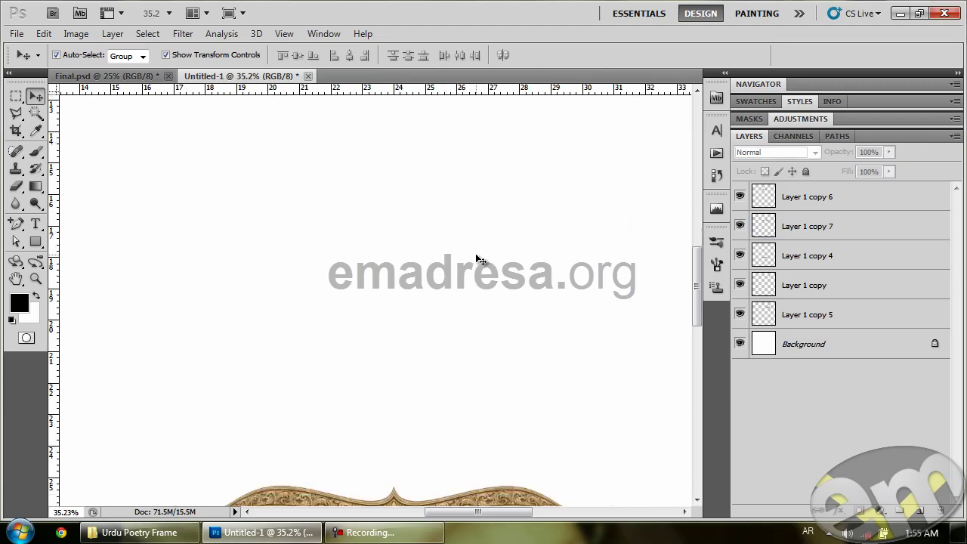
drag(506, 476, 511, 239)
scroll(510, 245, up, 5)
scroll(494, 267, down, 1)
drag(494, 280, 494, 314)
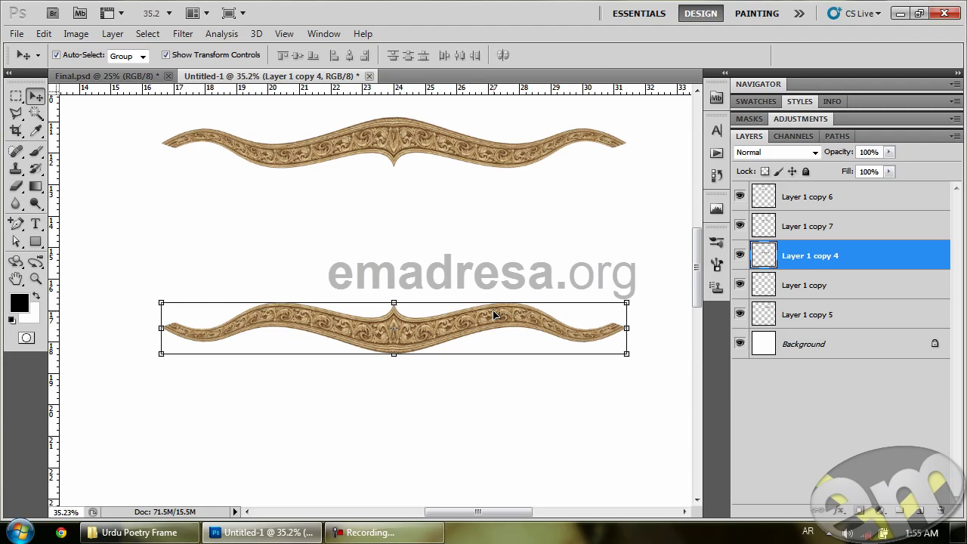
Duplicate the lower strip into the gap between the two strips and rotate the copy 90 degrees
drag(494, 317, 478, 241)
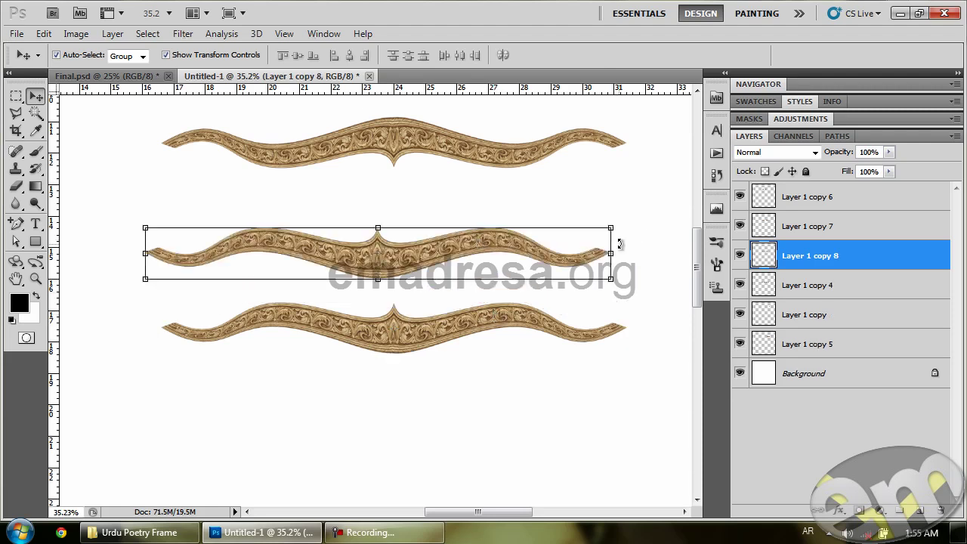
click(612, 227)
drag(624, 224, 392, 385)
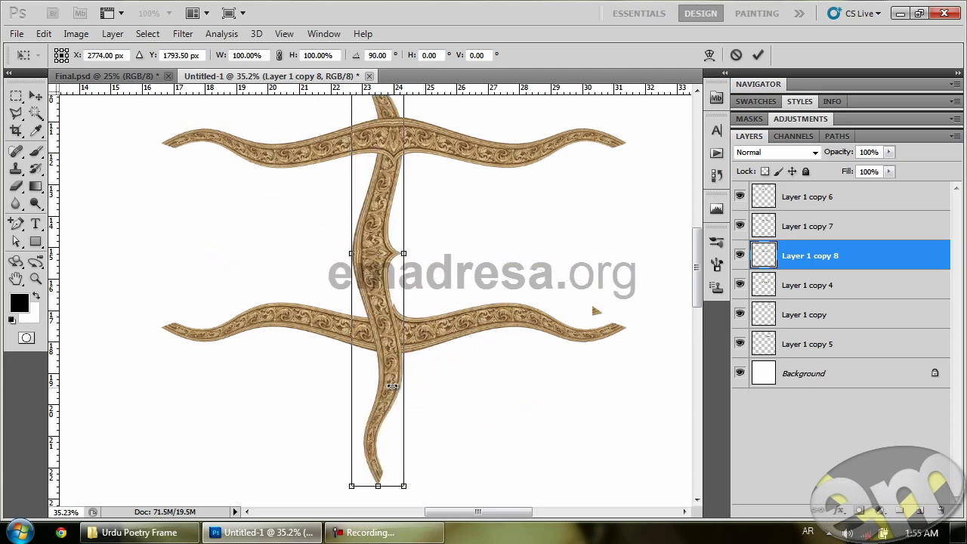
key(Return)
Place the vertical strip at the frame's left side, scale it down proportionally and align its upper tip with the upper strip's left tip
drag(392, 206, 211, 176)
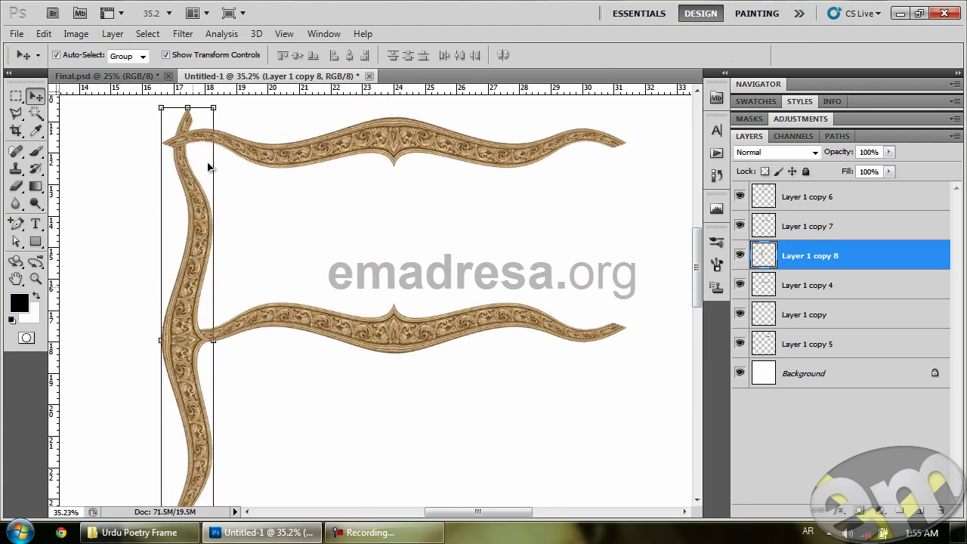
click(216, 110)
drag(215, 109, 200, 206)
key(Return)
drag(193, 302, 175, 231)
Scale the left vertical strip to 72.54% so it spans between the left tips of the upper and lower strips
click(191, 414)
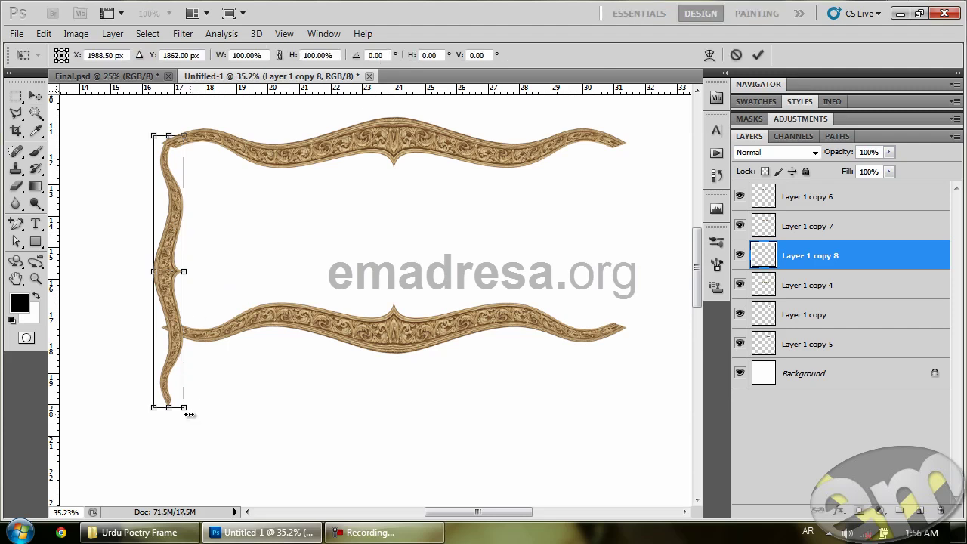
drag(191, 412, 181, 335)
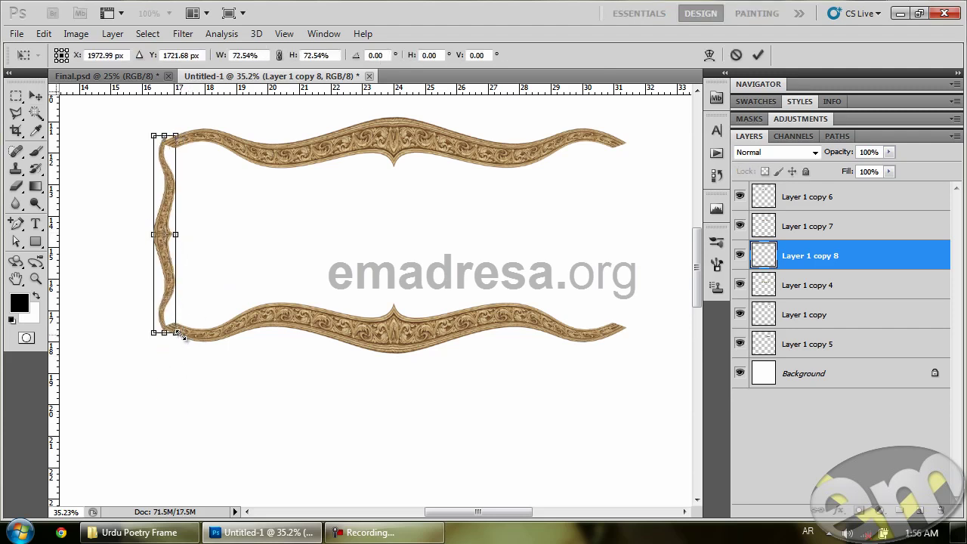
key(Return)
click(359, 220)
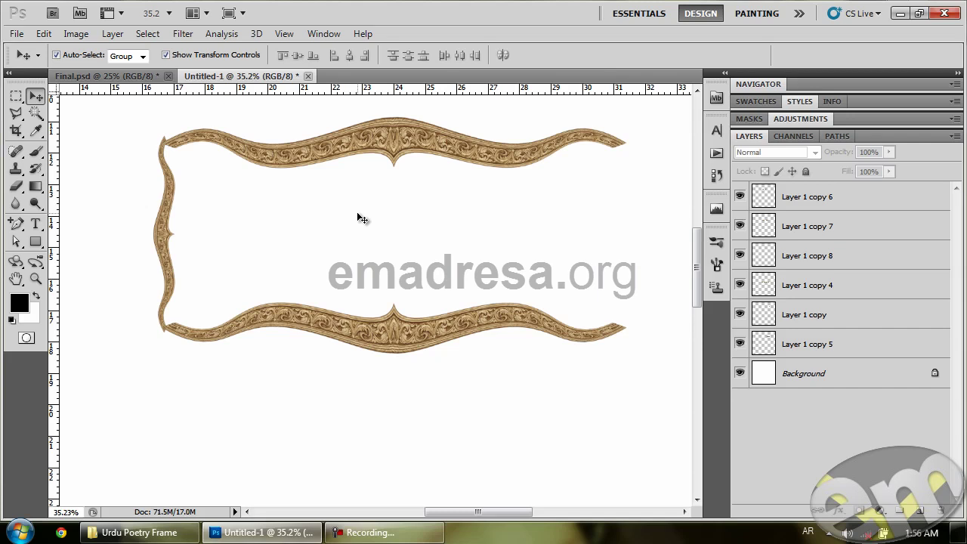
Move the curved half-strip away from the frame, next to the small square tile and above the straight border strip
scroll(360, 219, up, 5)
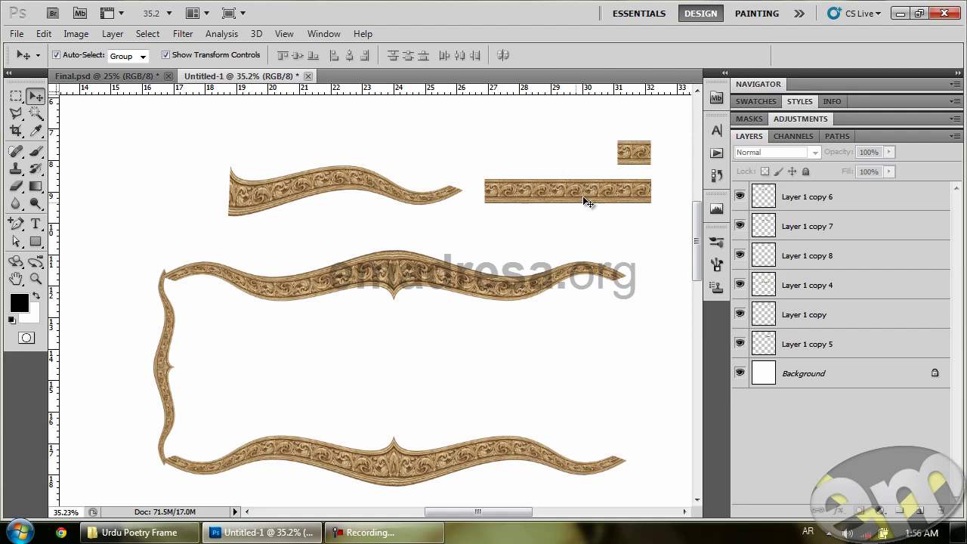
click(355, 178)
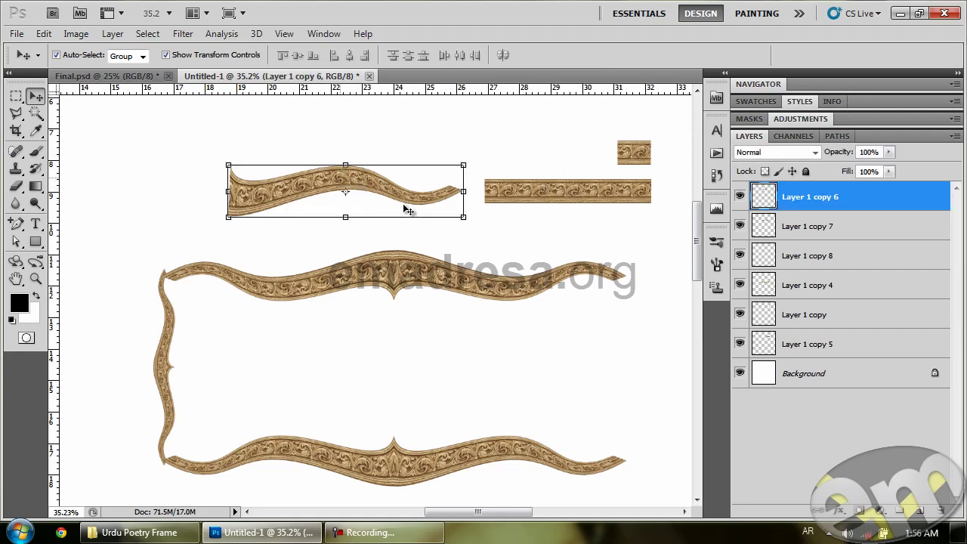
click(463, 164)
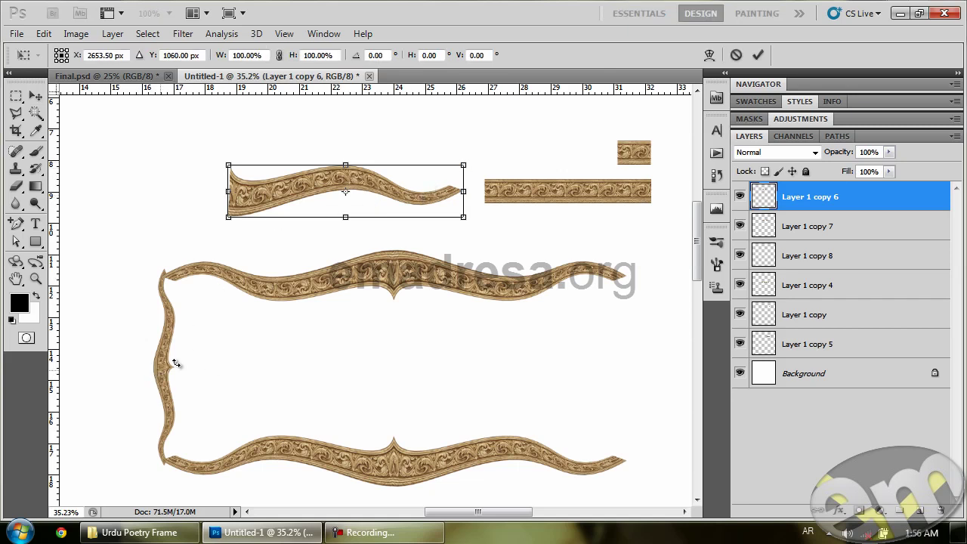
mouse_move(405, 196)
mouse_down()
mouse_move(345, 348)
mouse_move(288, 399)
mouse_up()
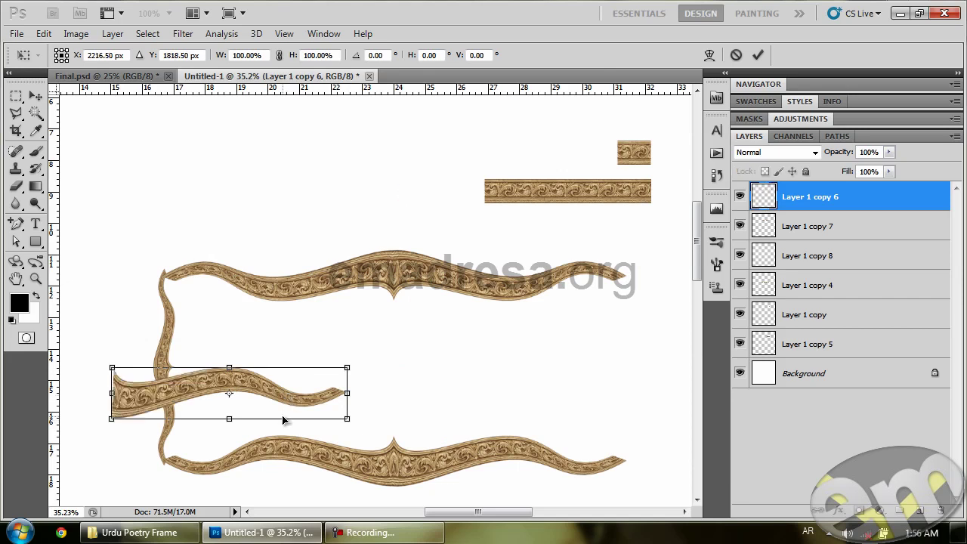
mouse_move(270, 383)
mouse_down()
mouse_move(317, 352)
mouse_move(431, 173)
mouse_move(510, 139)
mouse_up()
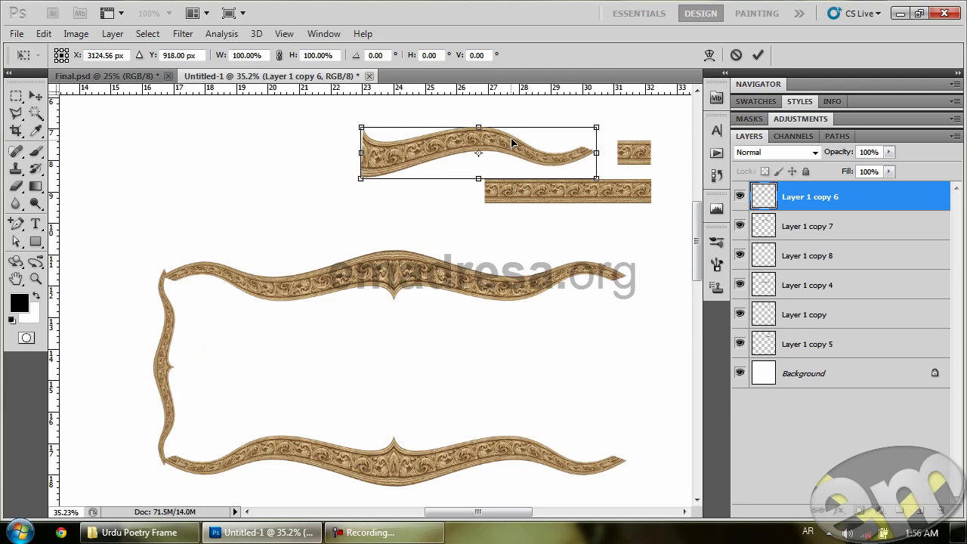
key(Return)
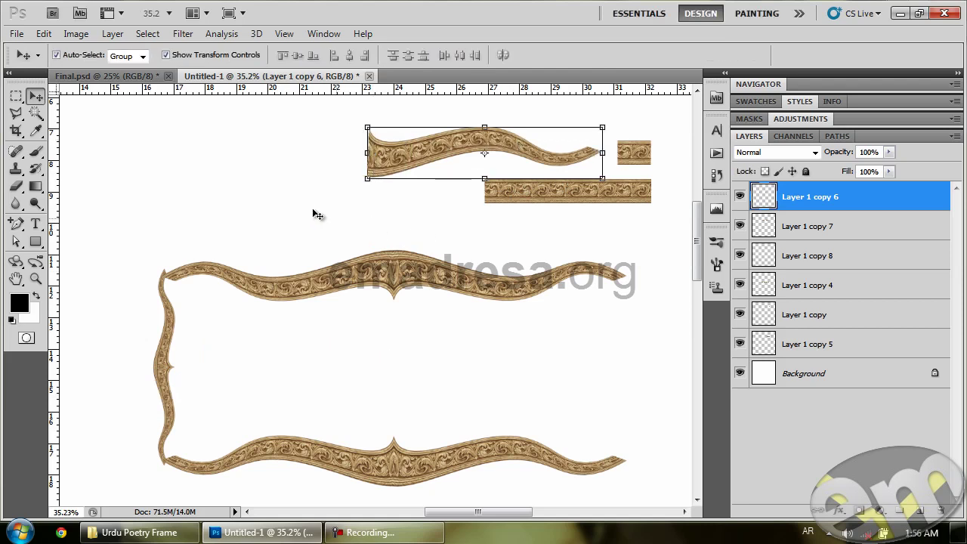
click(312, 208)
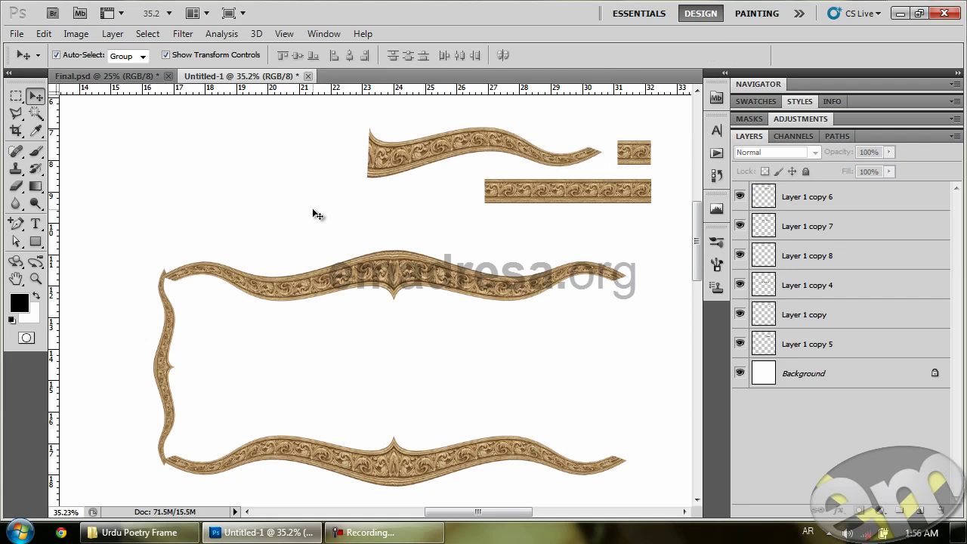
Delete the small vertical strip from the frame's left side
click(162, 367)
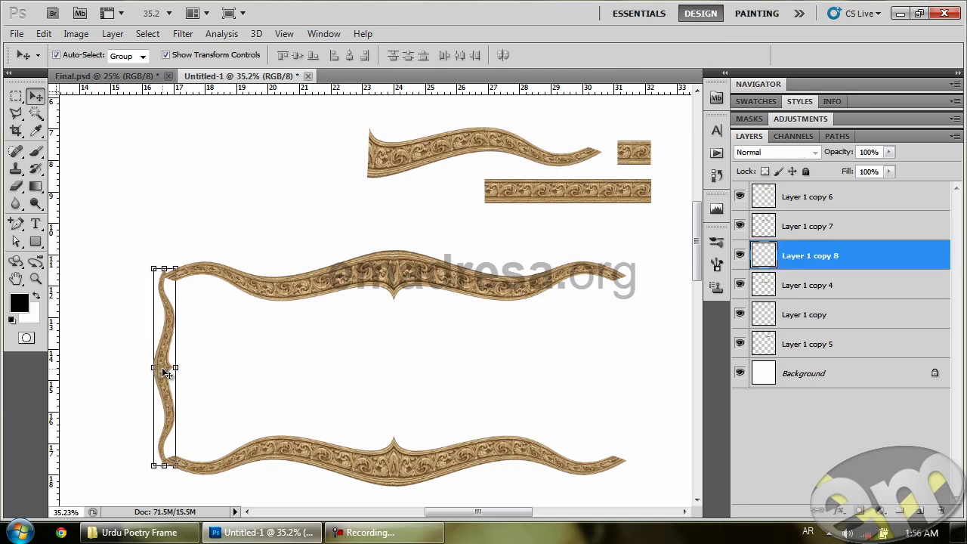
key(Delete)
click(299, 252)
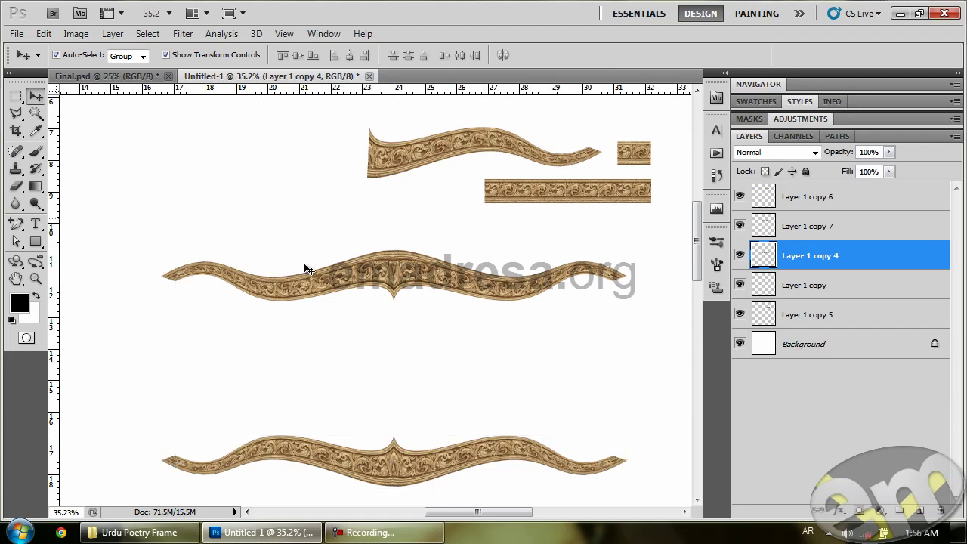
Duplicate the upper horizontal strip, place the copy lower down and rotate it 90 degrees with its peak pointing left
drag(313, 281, 293, 408)
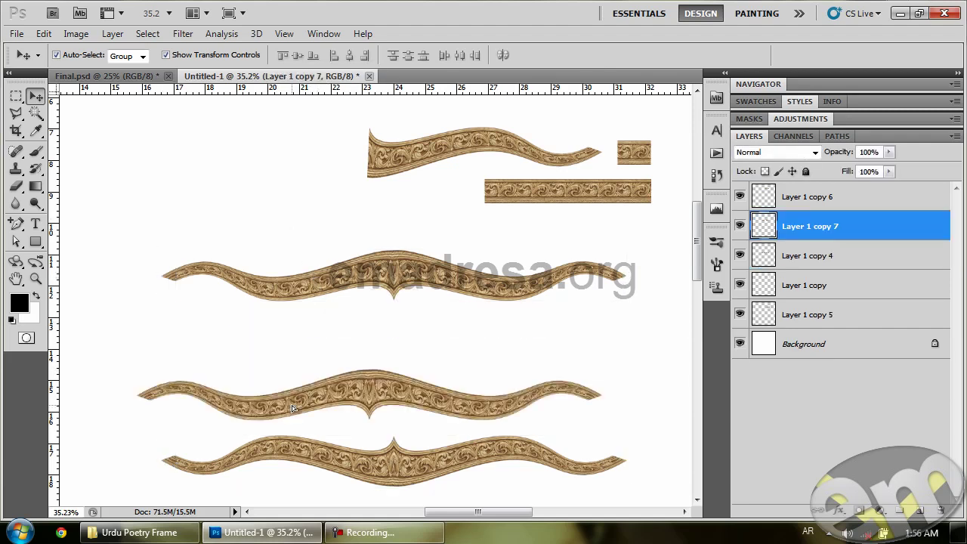
key(ctrl+j)
key(ctrl+t)
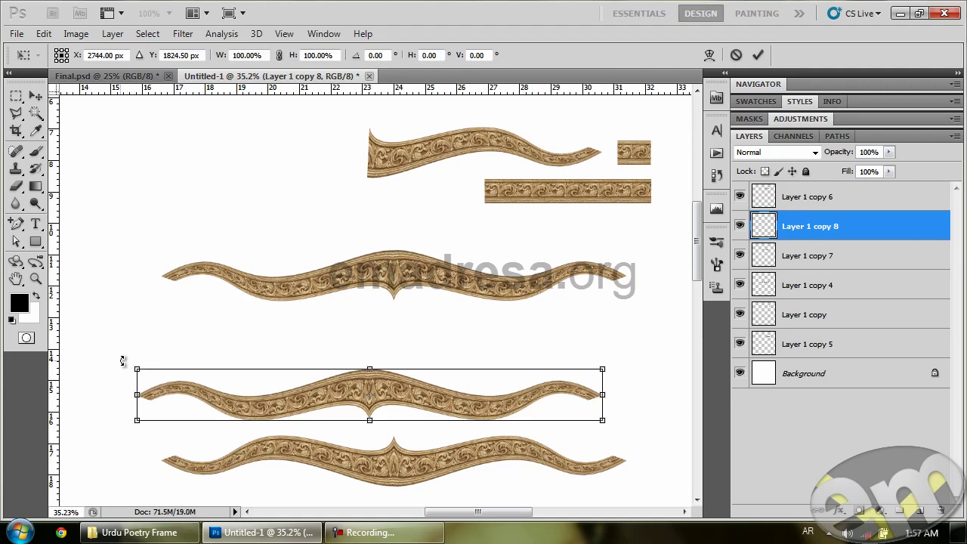
drag(143, 332, 401, 223)
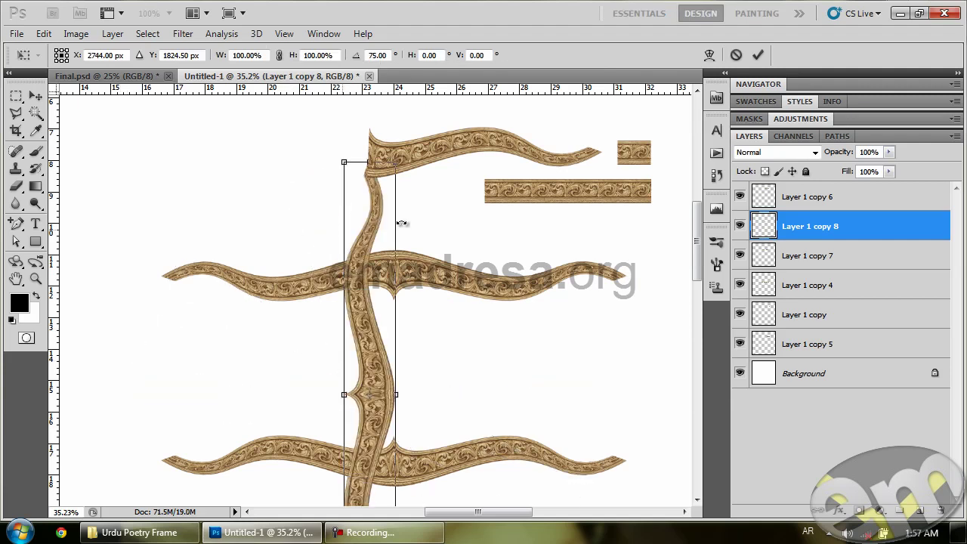
key(Return)
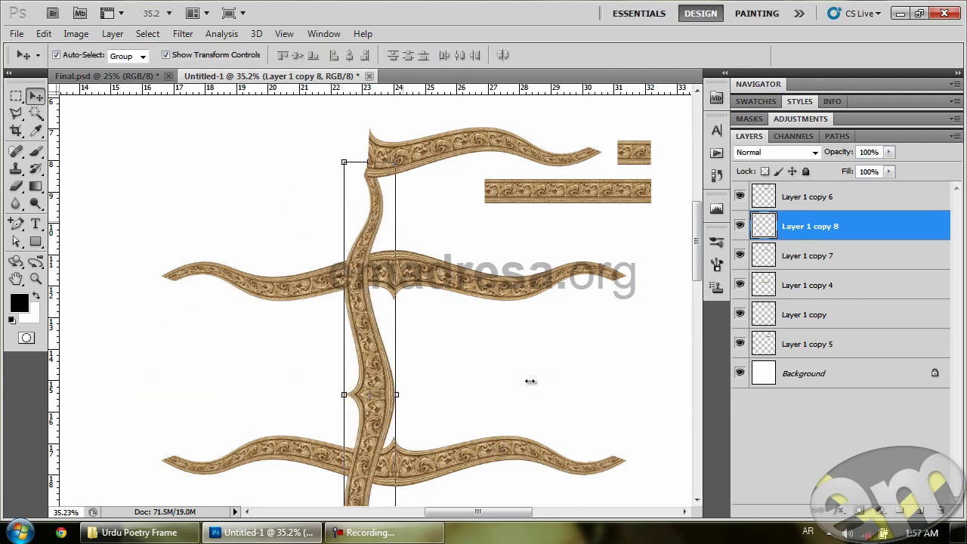
Delete the lower horizontal strip whose peak points upward
click(529, 382)
click(498, 451)
key(Delete)
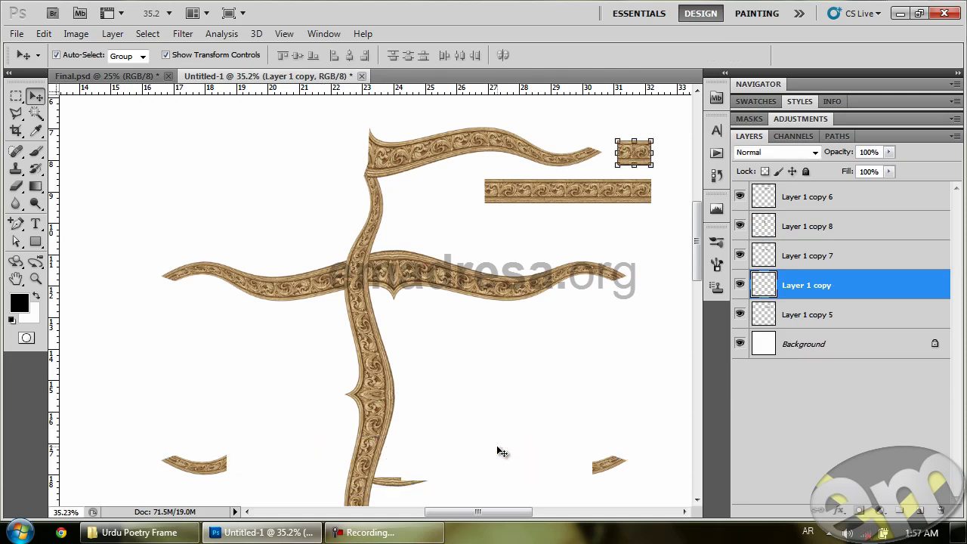
Move the vertical strip to the right end of the horizontal strip and align their ends into the frame's upper-right corner
scroll(557, 390, down, 1)
drag(371, 302, 613, 397)
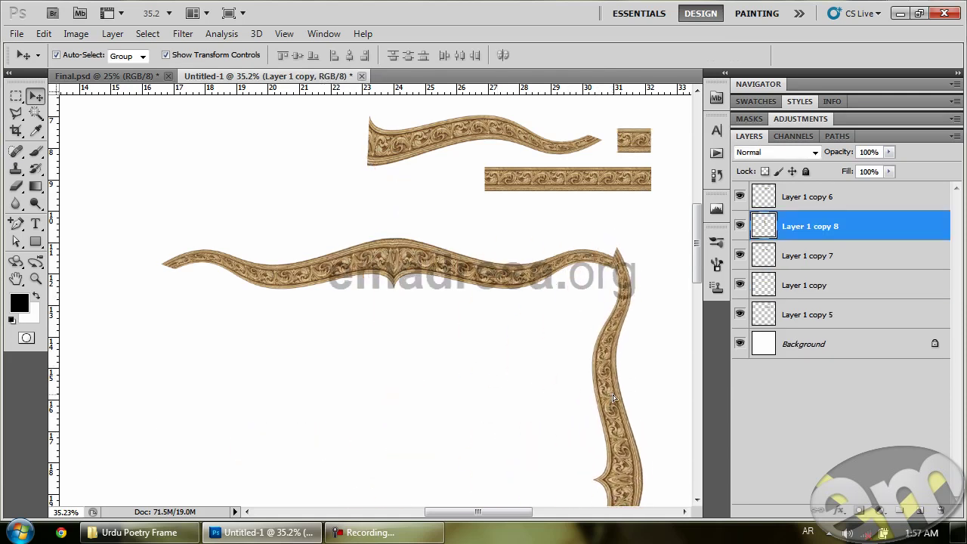
click(35, 278)
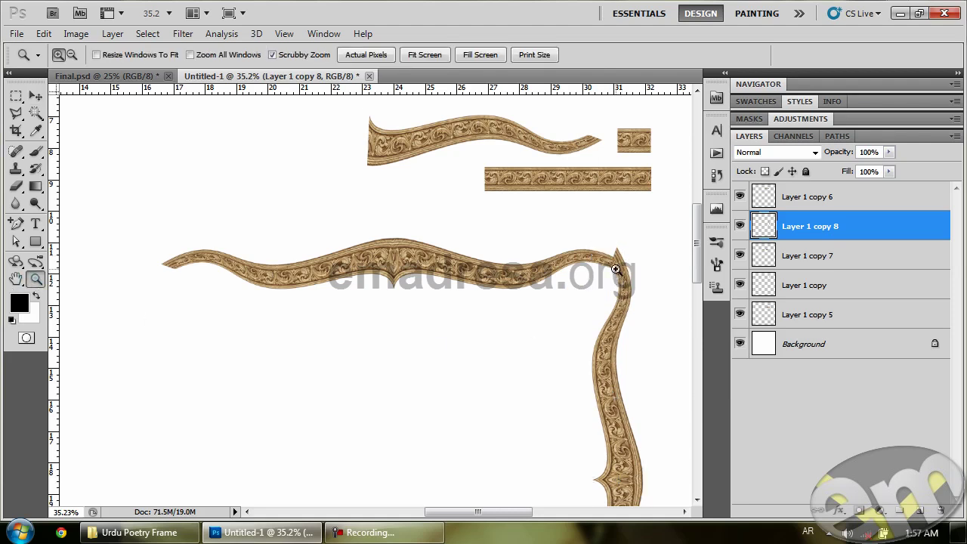
drag(615, 259, 673, 437)
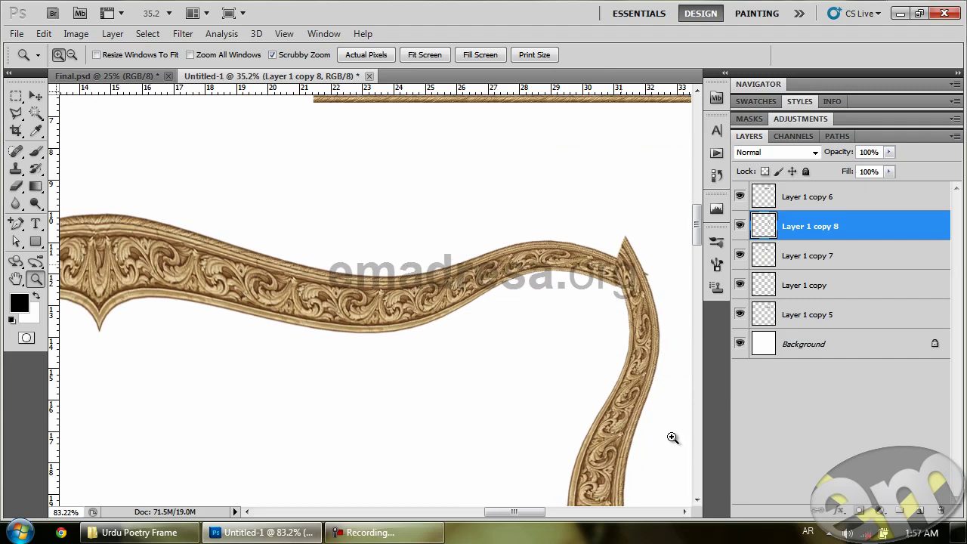
drag(642, 282, 641, 345)
drag(621, 305, 454, 303)
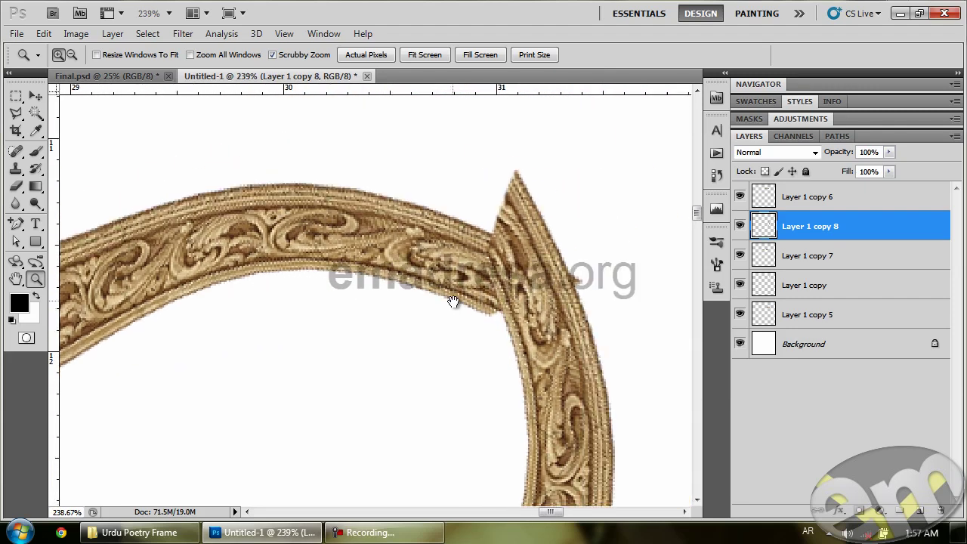
click(35, 96)
drag(464, 250, 456, 279)
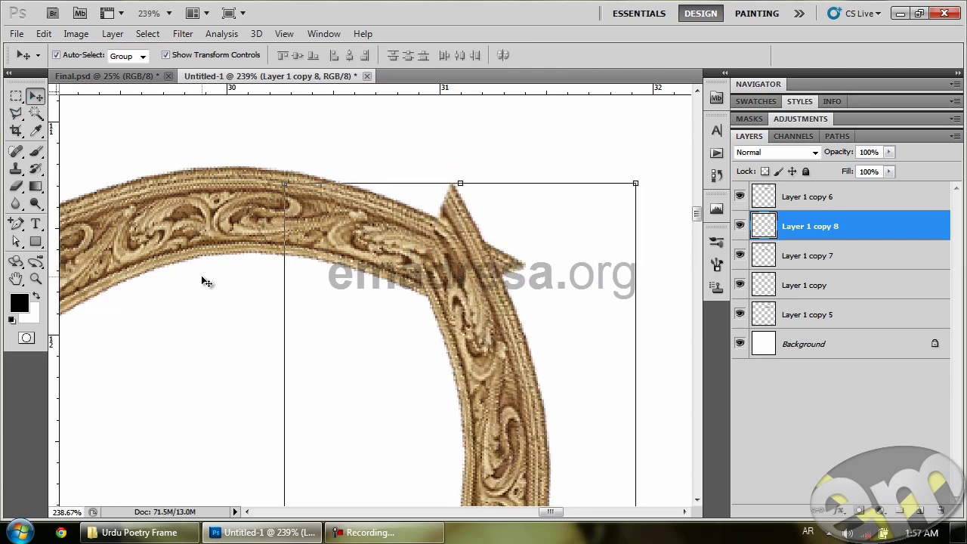
click(16, 113)
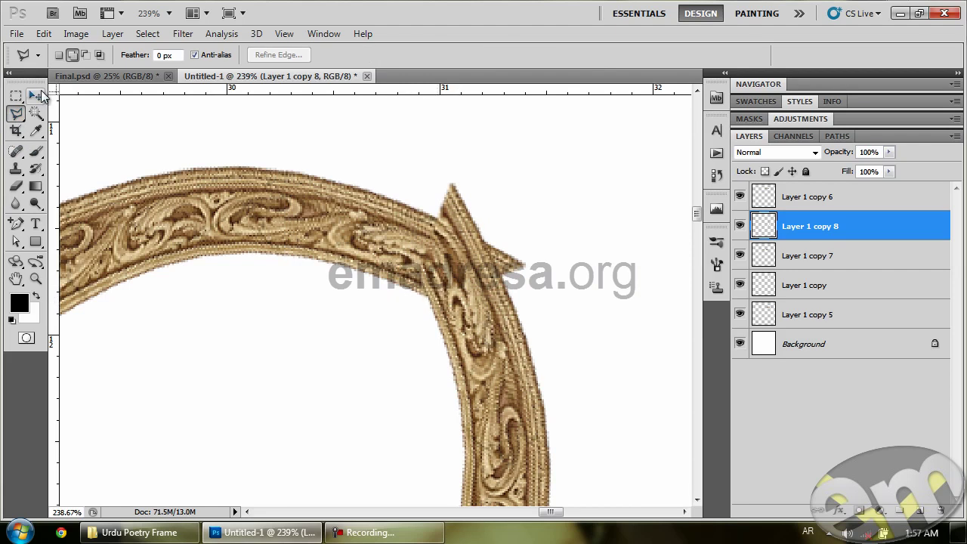
click(36, 96)
mouse_move(482, 294)
mouse_down()
mouse_move(495, 295)
mouse_move(474, 292)
mouse_move(483, 301)
mouse_up()
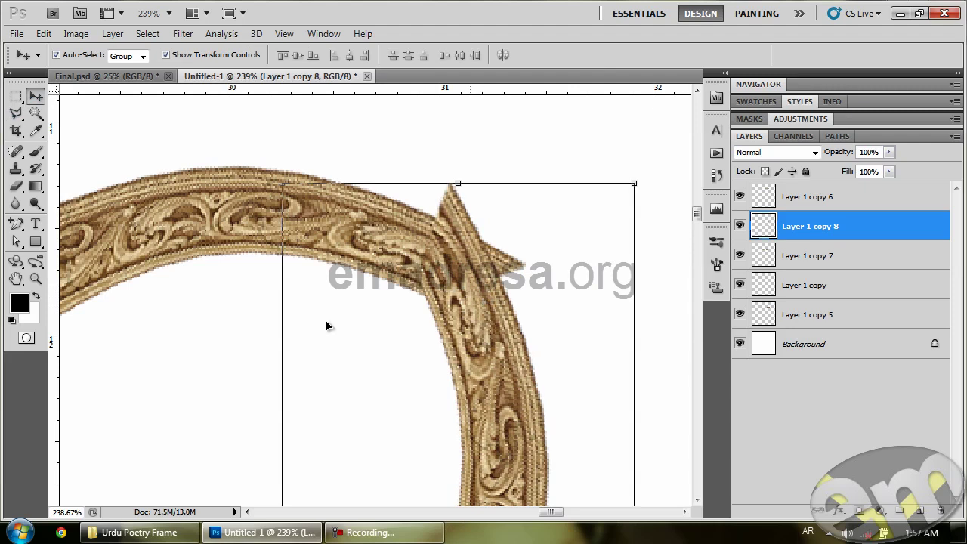
Cut off the vertical strip's overlapping end along a diagonal at the upper-right corner with the Polygonal Lasso, and deselect
click(16, 113)
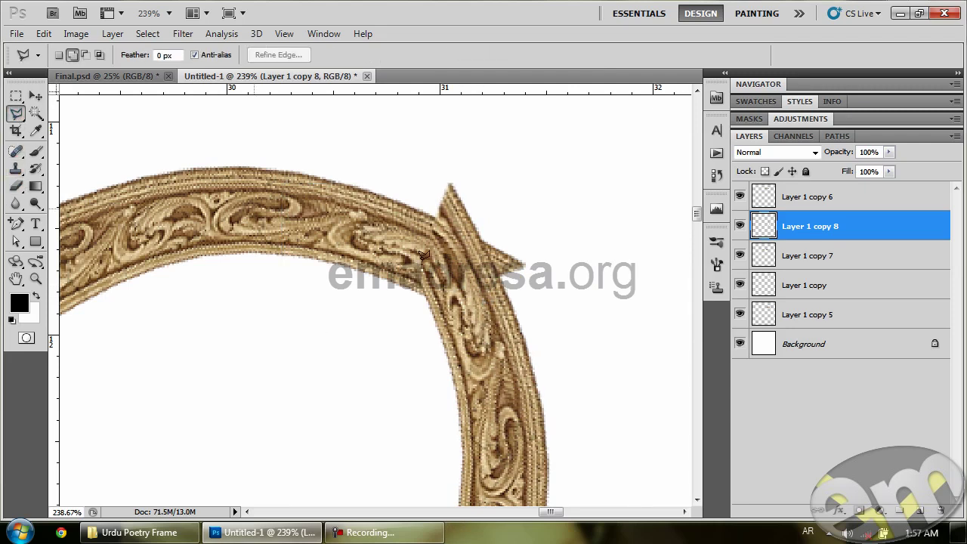
click(418, 303)
click(530, 191)
click(402, 146)
click(327, 277)
click(392, 329)
click(419, 300)
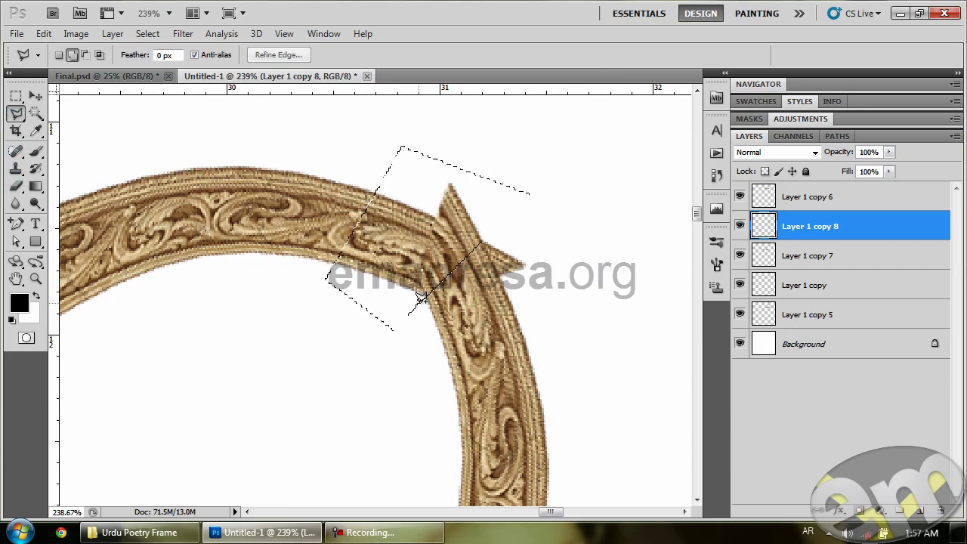
key(Delete)
key(ctrl+d)
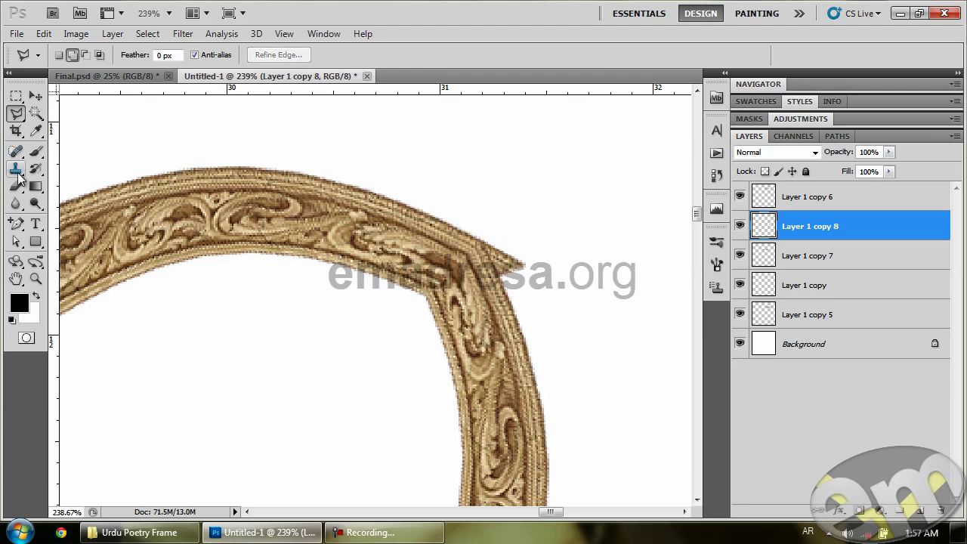
Erase the horizontal strip's tip that sticks out beyond the upper-right corner using a 15 px eraser
click(16, 186)
right_click(314, 256)
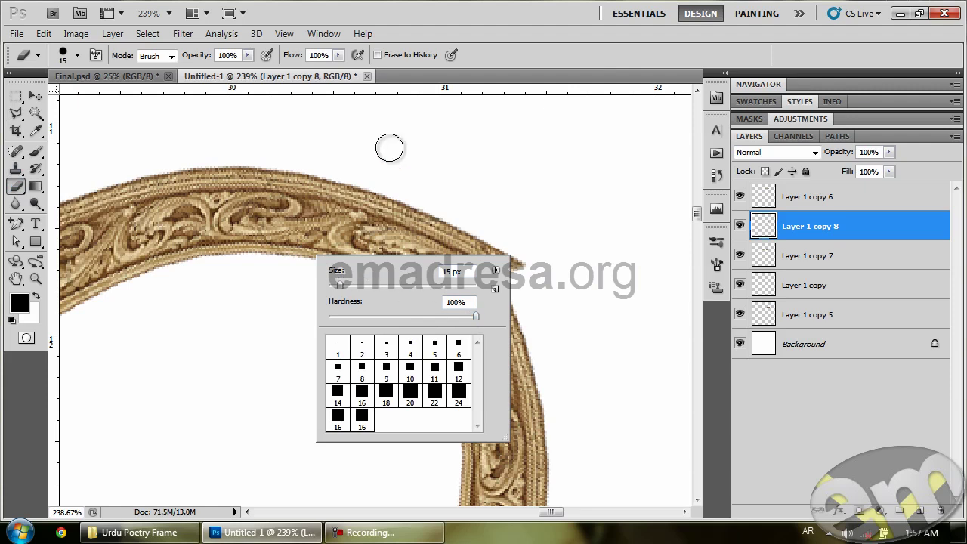
click(535, 265)
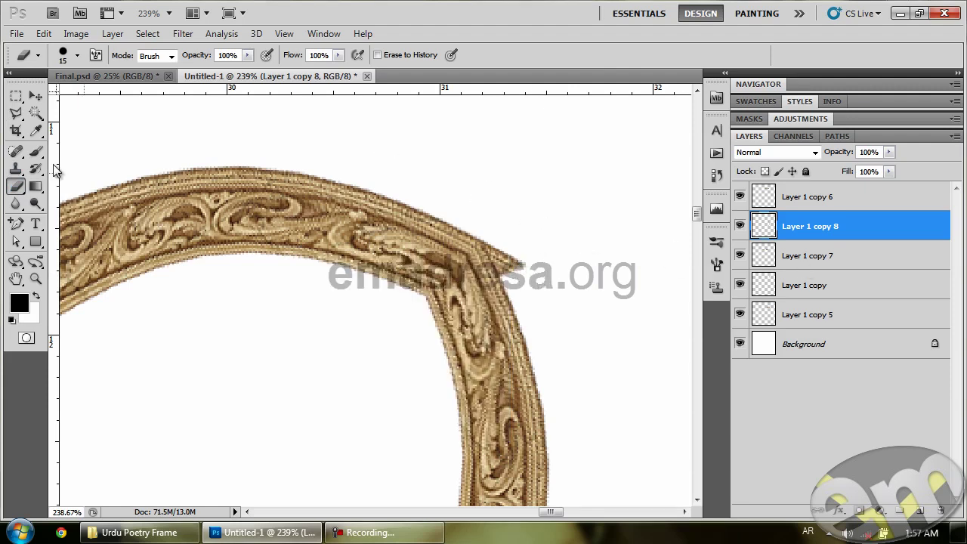
click(36, 96)
click(223, 182)
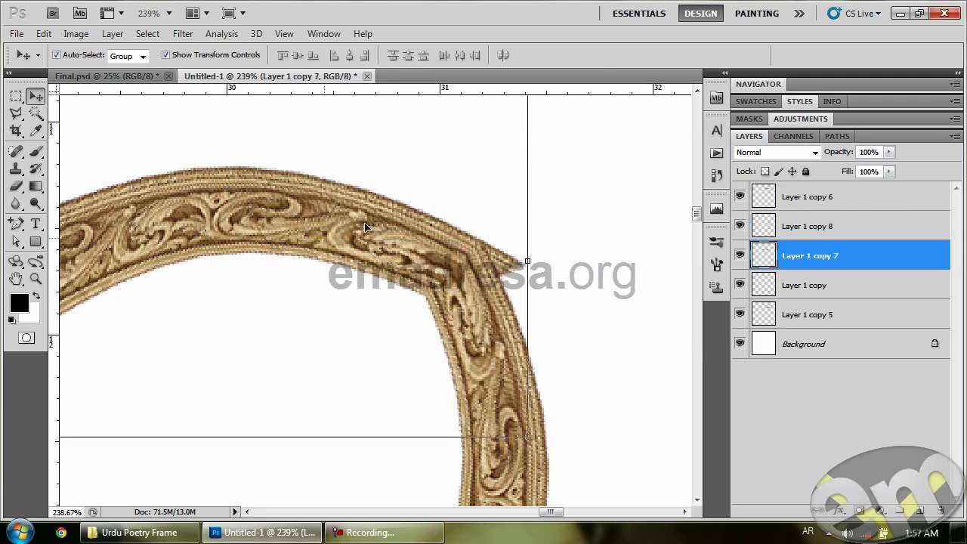
click(36, 151)
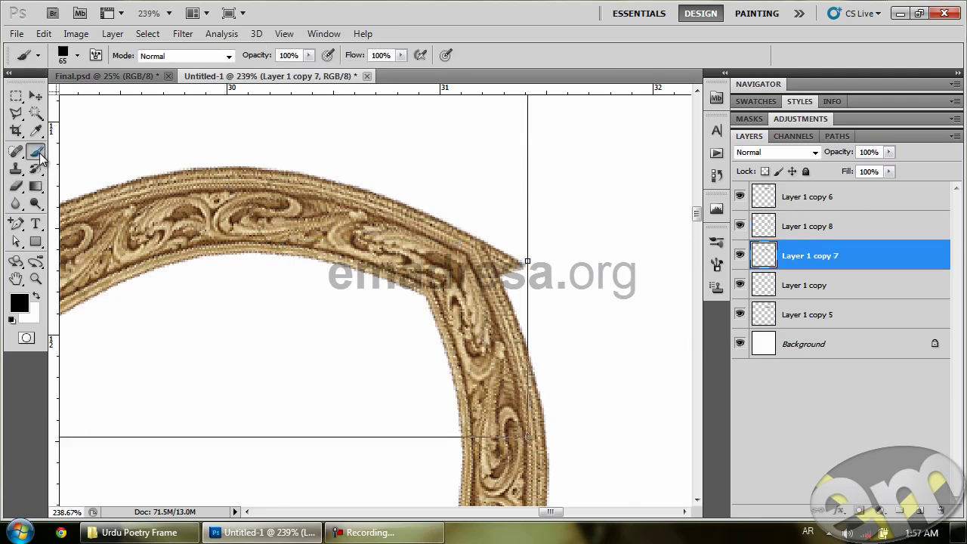
click(16, 186)
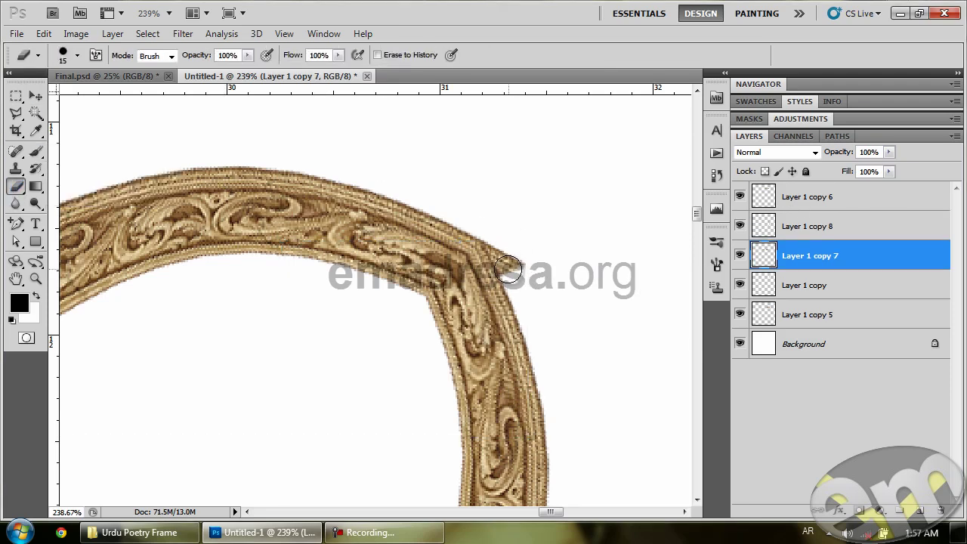
mouse_move(505, 259)
mouse_down()
mouse_move(501, 242)
mouse_move(542, 263)
mouse_up()
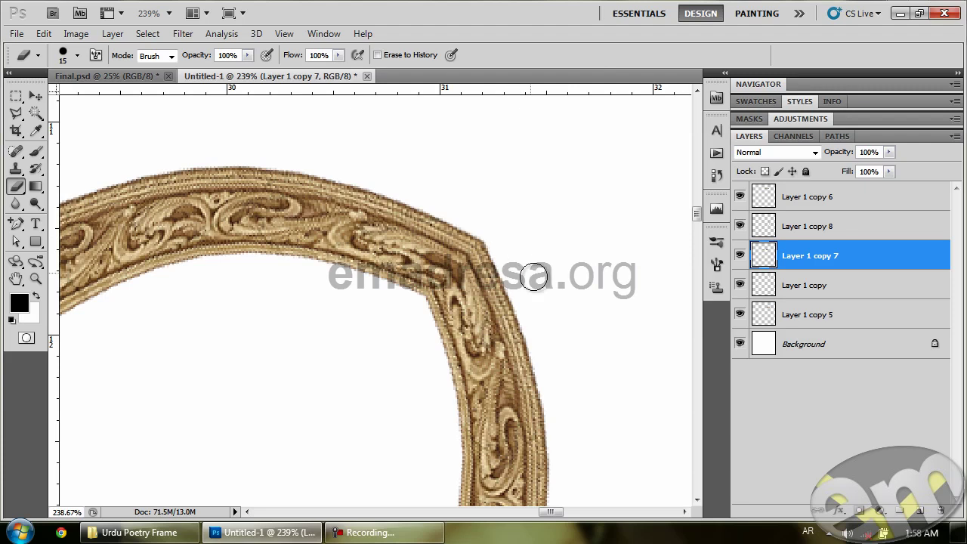
Merge the horizontal and vertical strip layers into one corner piece
drag(186, 289, 426, 222)
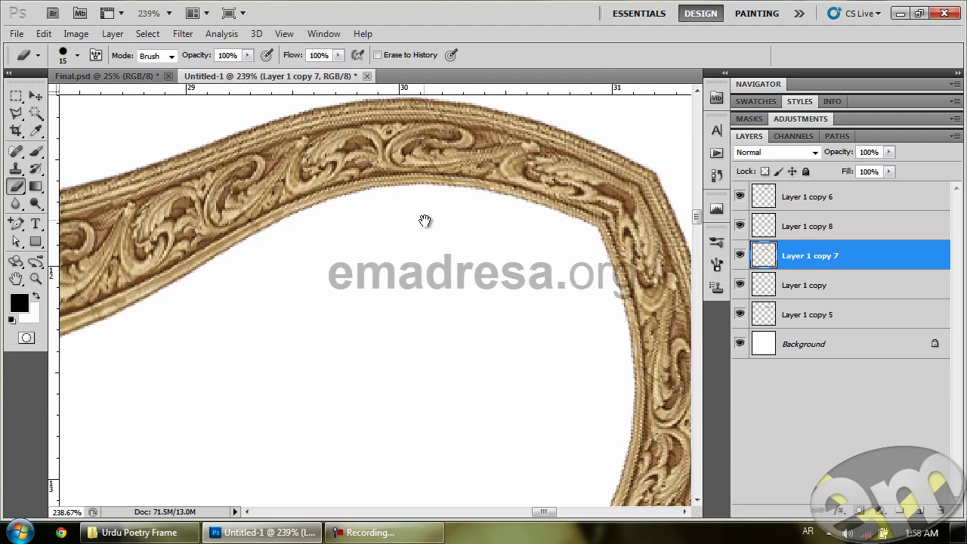
click(36, 277)
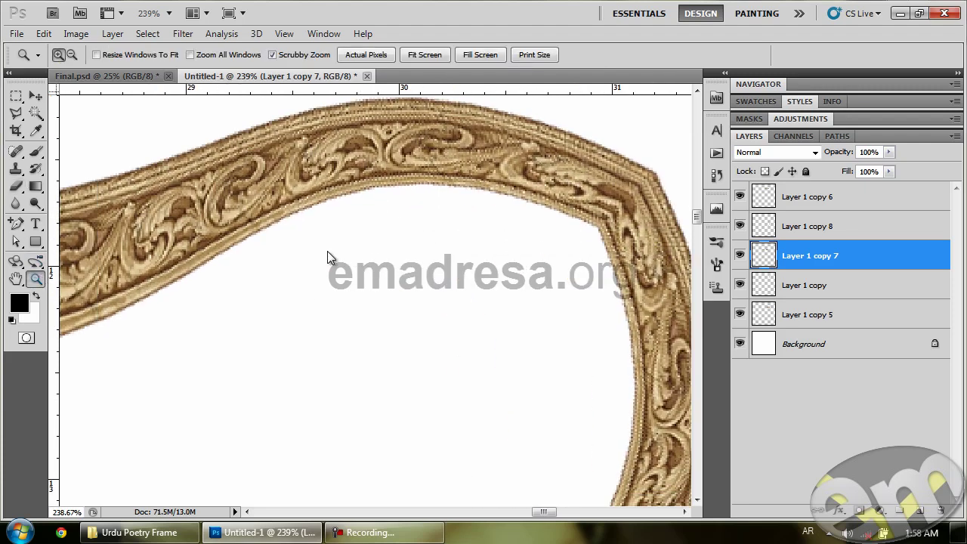
click(378, 57)
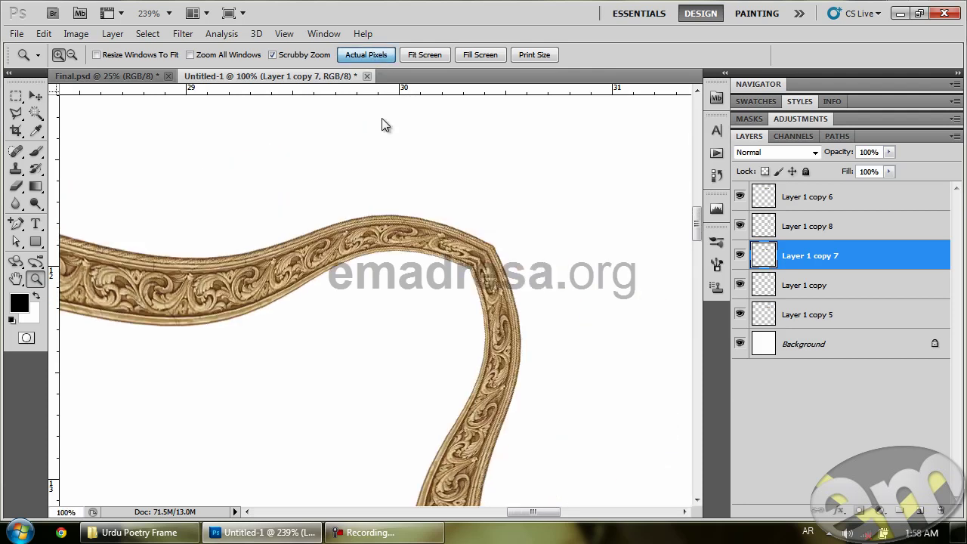
click(35, 96)
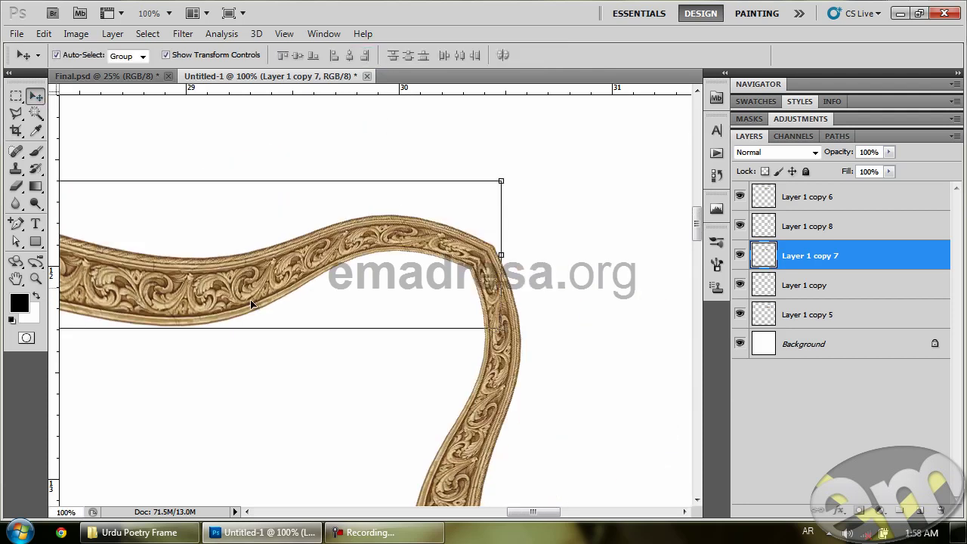
shift+click(484, 429)
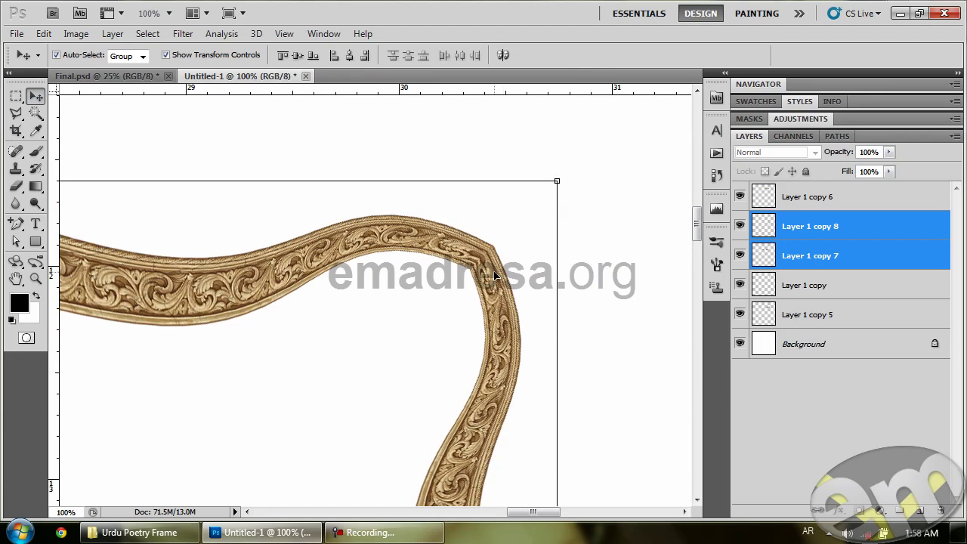
key(ctrl+e)
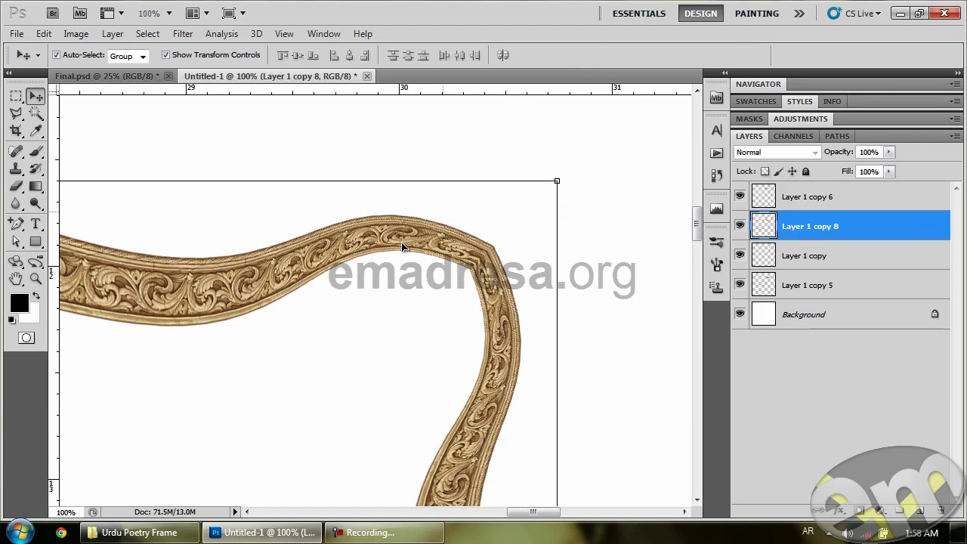
Duplicate the merged corner piece and place the copy below and to the left of the original
click(36, 279)
drag(302, 326, 480, 163)
drag(446, 264, 384, 224)
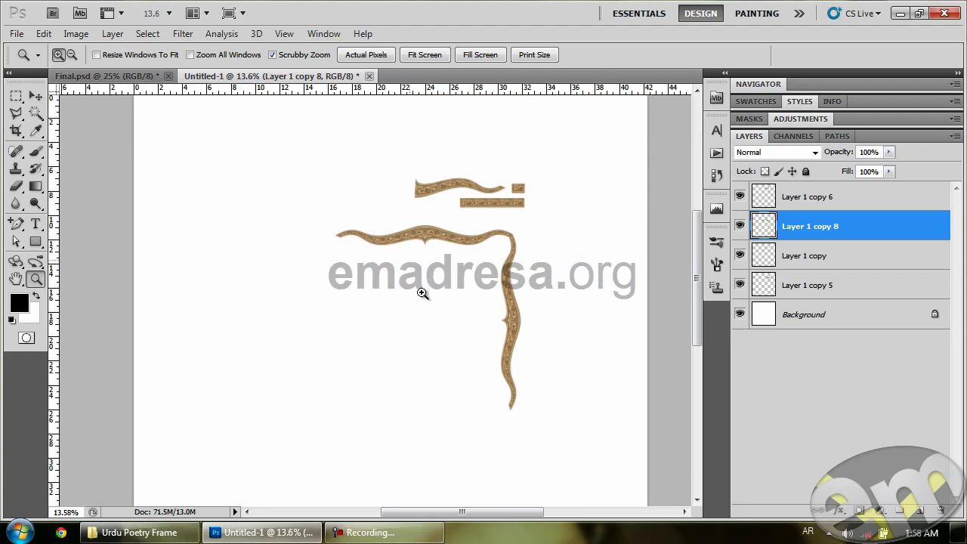
click(36, 96)
click(229, 181)
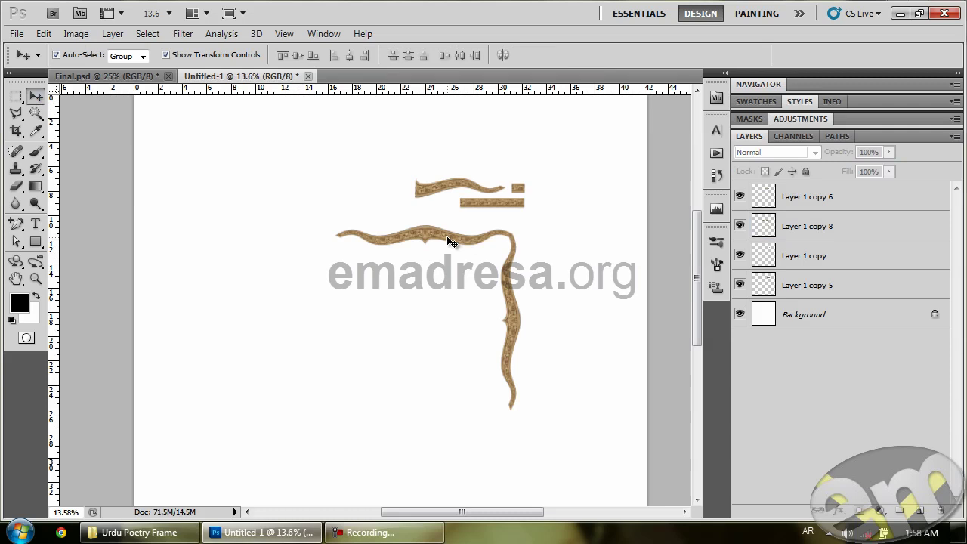
alt+drag(432, 239, 339, 327)
Flip the copied corner piece horizontally and vertically, and fit it against the original to close the four-sided frame
click(43, 33)
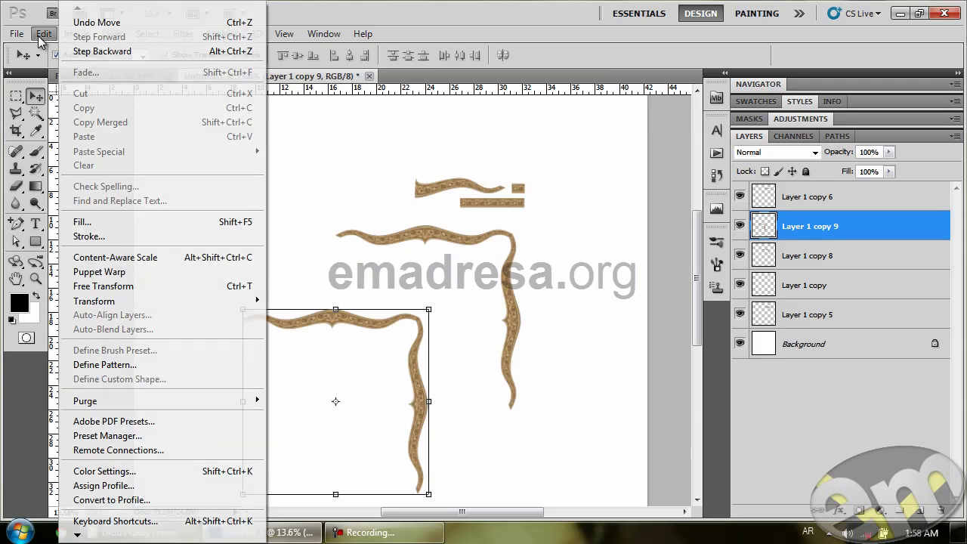
mouse_move(212, 298)
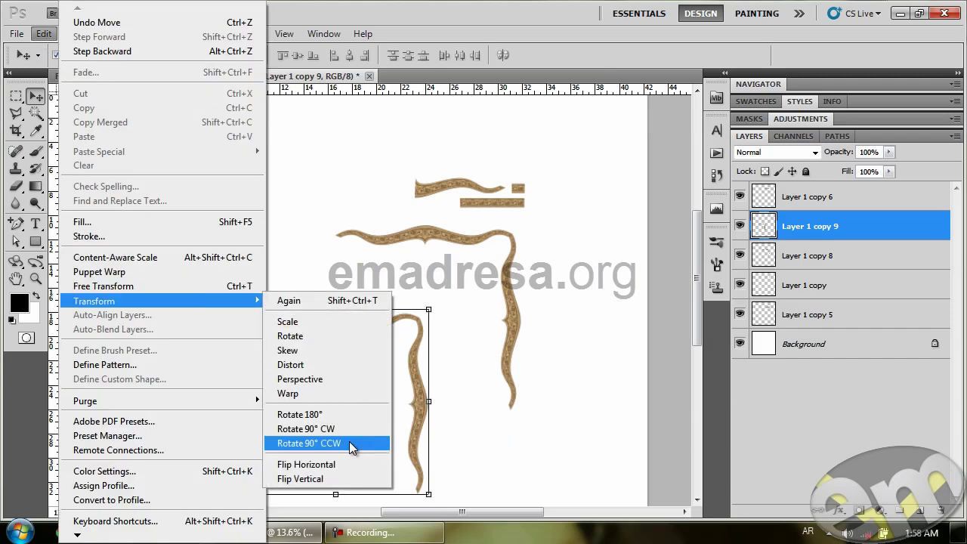
click(346, 465)
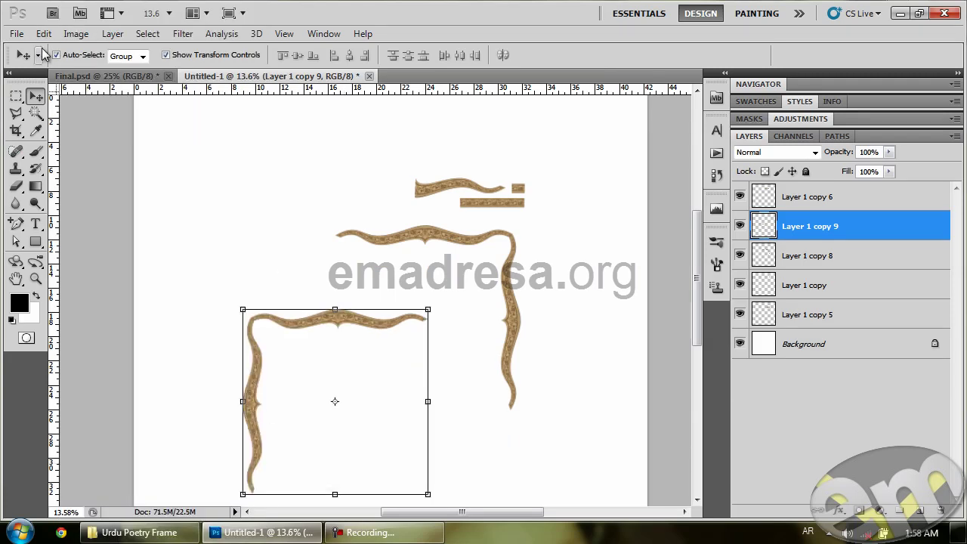
click(44, 33)
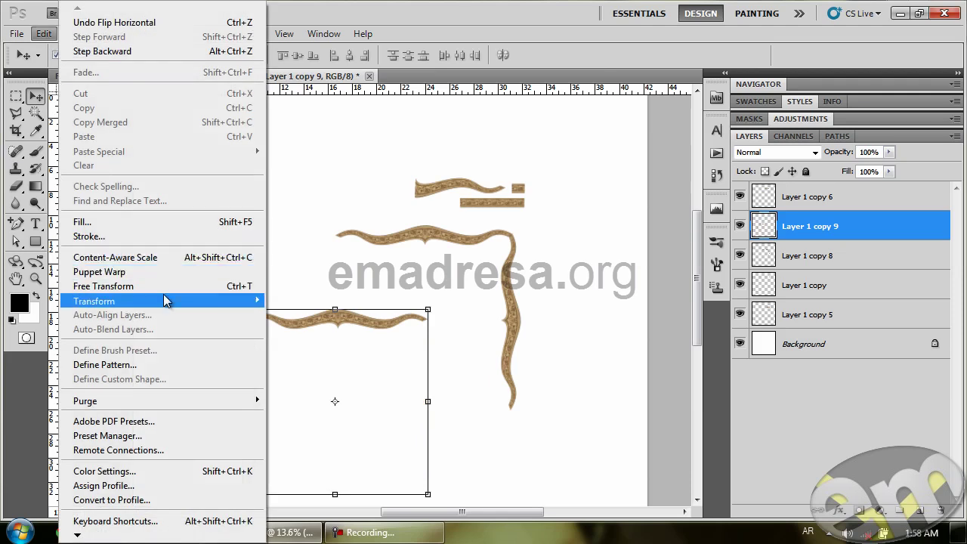
mouse_move(163, 296)
click(306, 478)
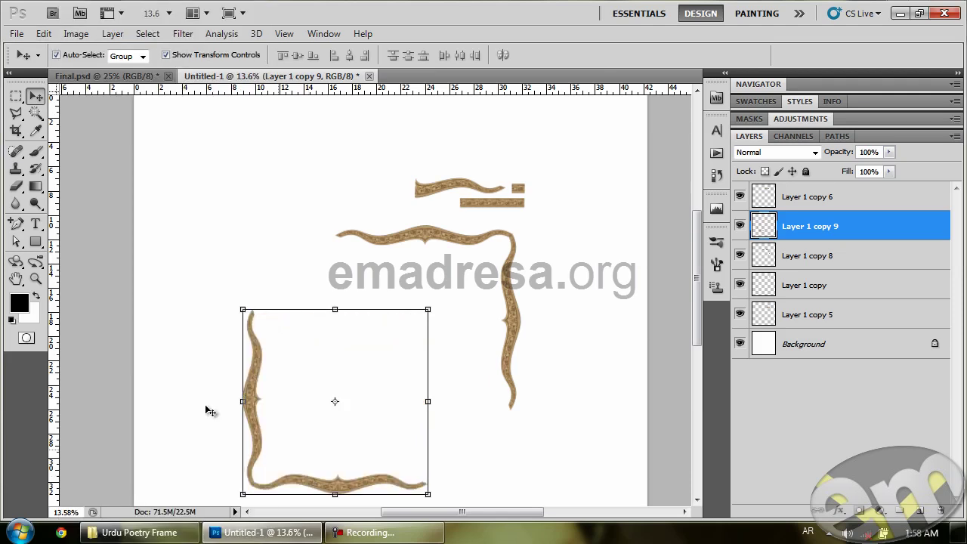
drag(255, 400, 341, 332)
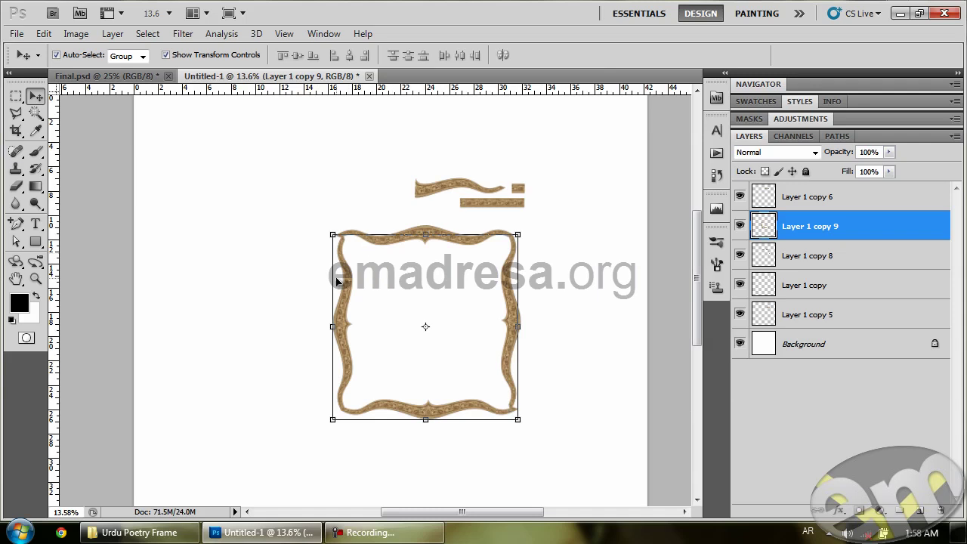
Cut off the left strip's overlapping end along a diagonal at the frame's upper-left corner with the Polygonal Lasso, and deselect
scroll(342, 238, up, 10)
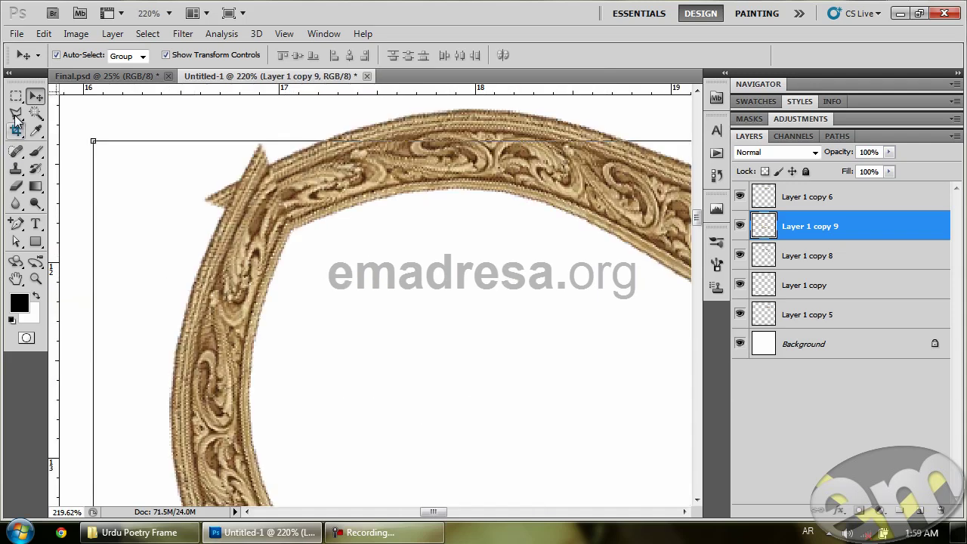
key(l)
click(300, 241)
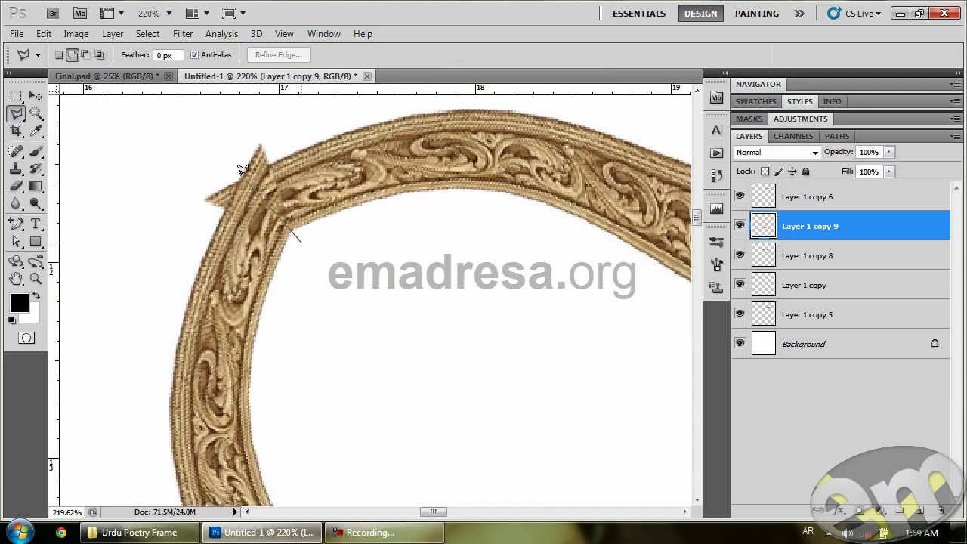
click(225, 145)
click(287, 117)
click(395, 249)
click(327, 264)
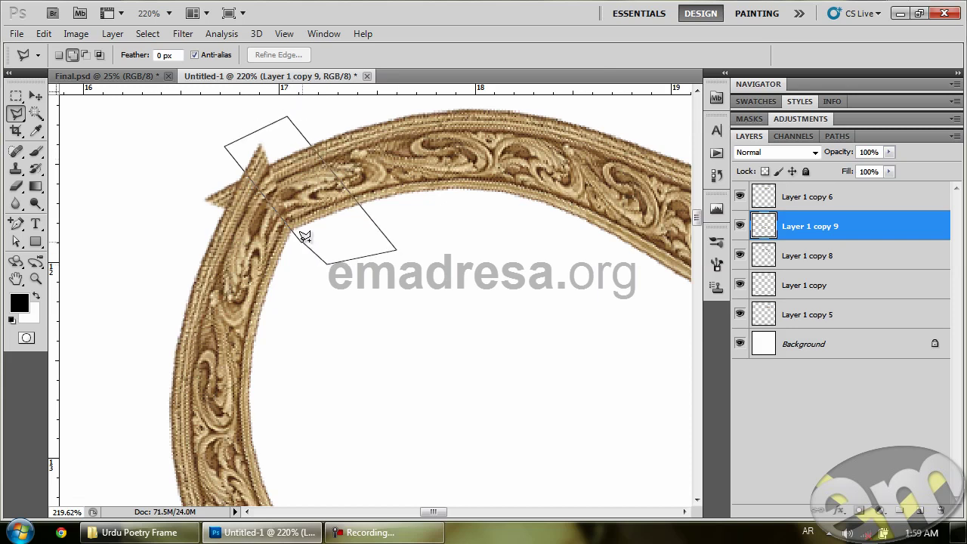
click(302, 238)
key(Delete)
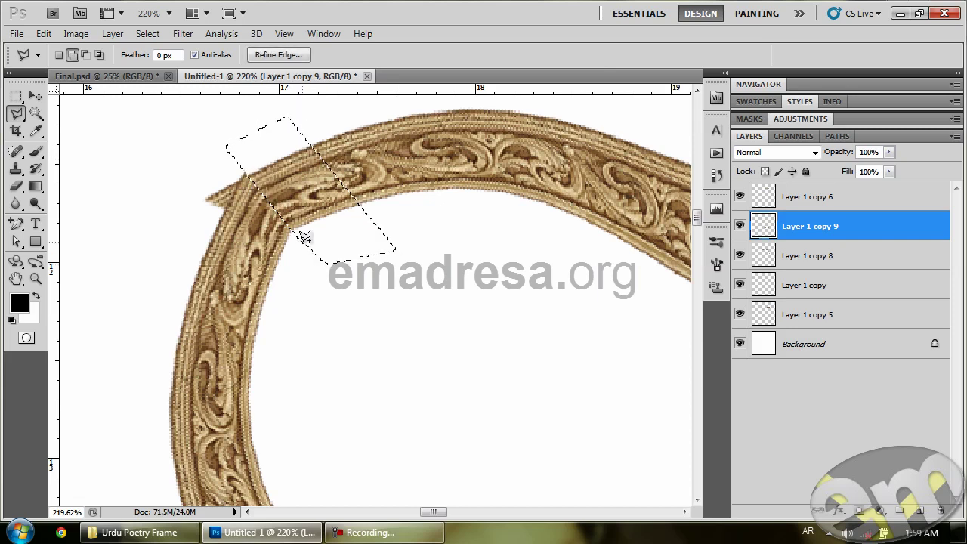
key(ctrl+d)
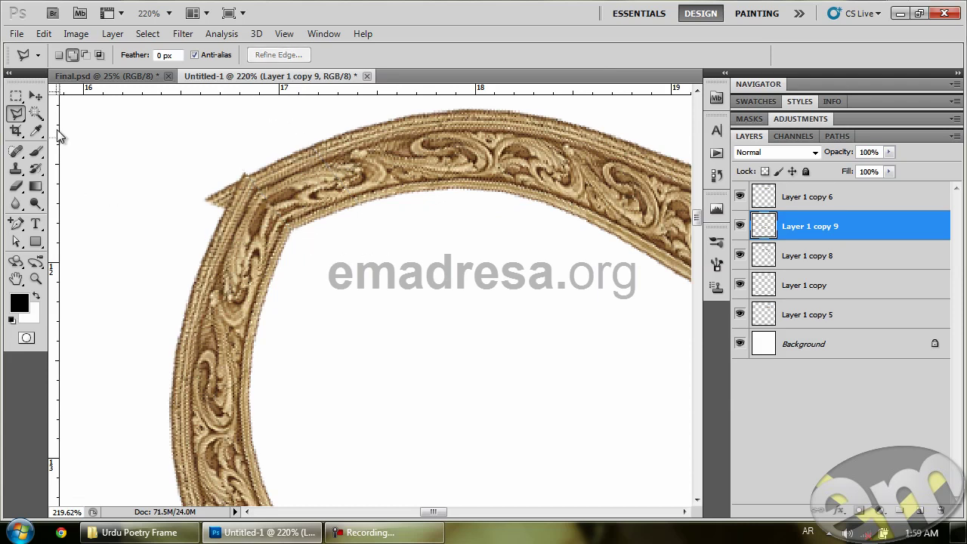
Nudge the left strip slightly right and down so it meets the top strip at the frame's upper-left corner, and deselect its layer
click(35, 97)
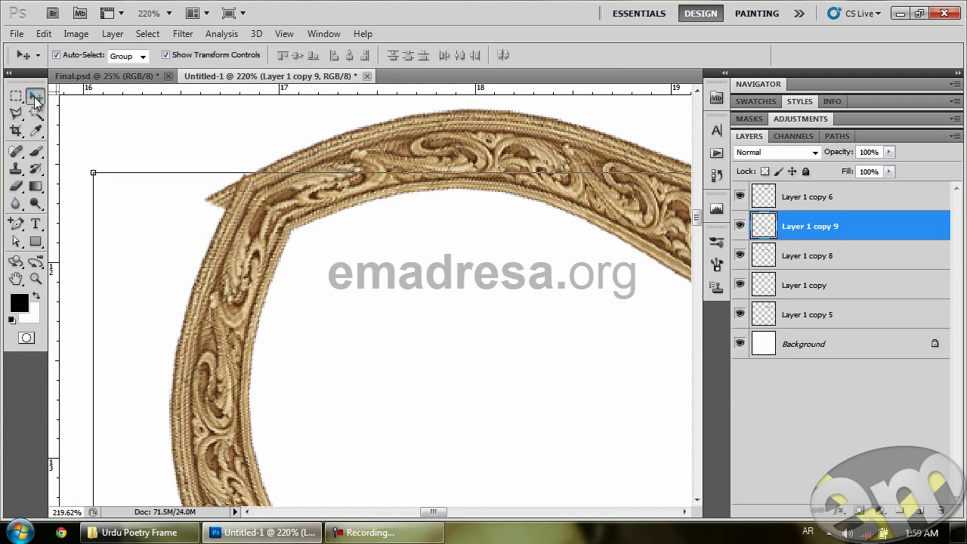
key(Right)
key(Down)
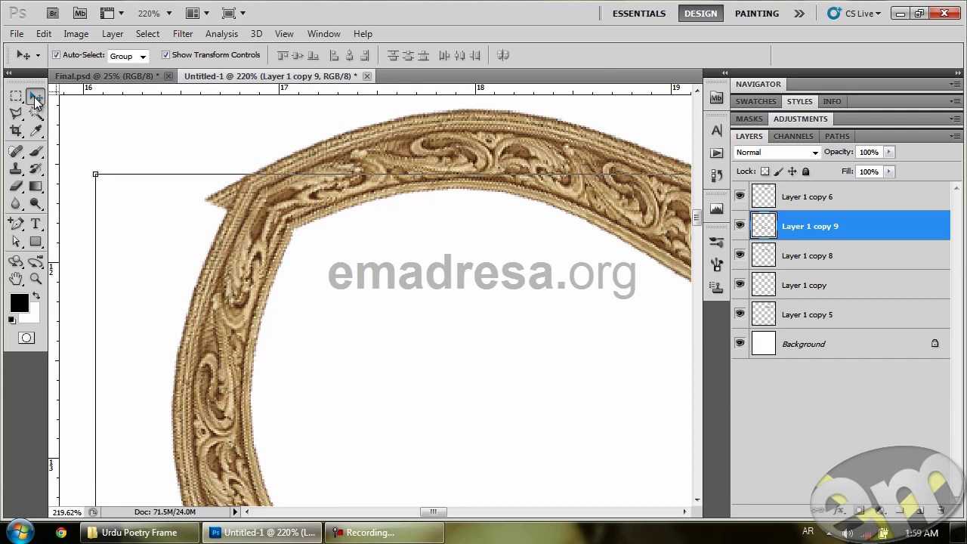
click(99, 142)
Erase the top strip's pointed end that sticks out past the frame's upper-left corner
click(334, 164)
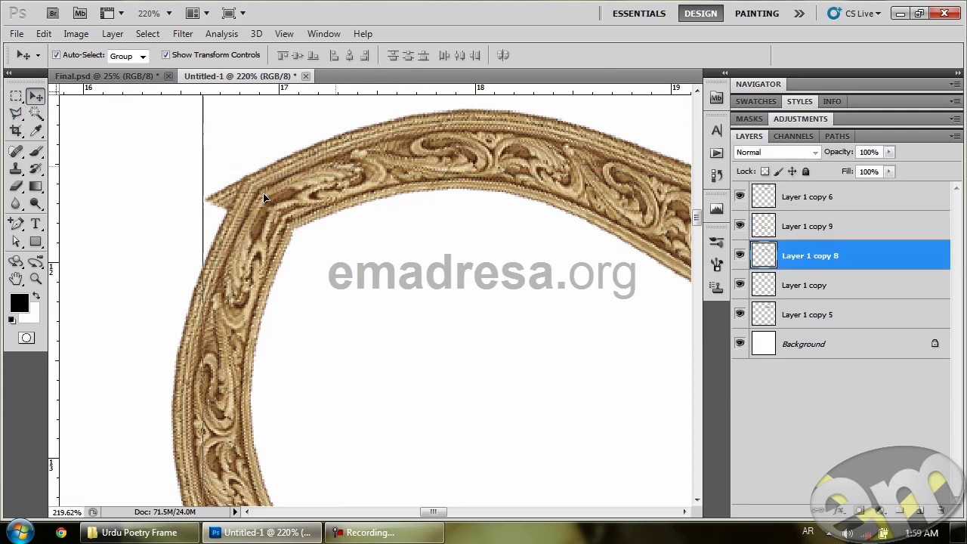
click(18, 188)
mouse_move(209, 188)
mouse_down()
mouse_move(204, 205)
mouse_move(222, 204)
mouse_move(236, 171)
mouse_up()
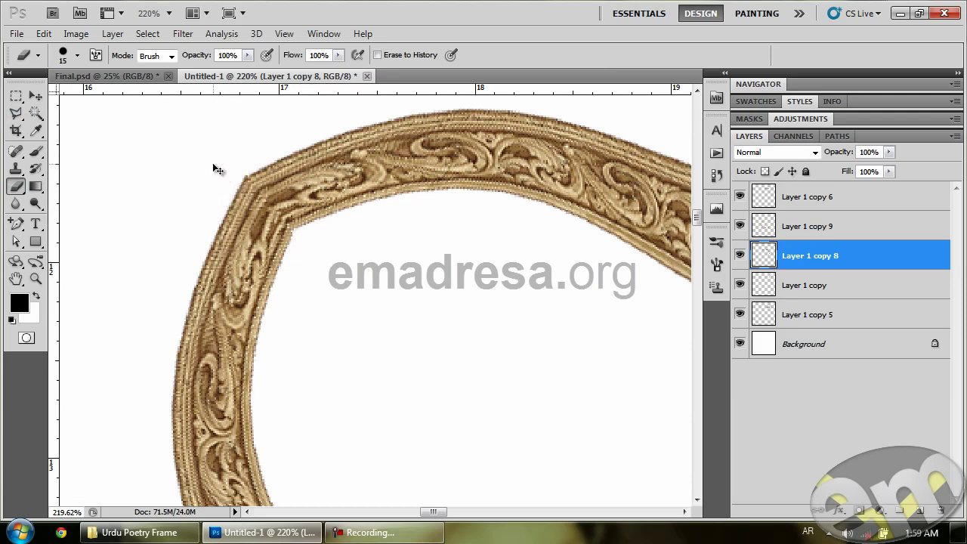
Cut the overlapping strip end off Layer 1 copy 9 along a diagonal at the frame's lower-right corner with the Polygonal Lasso, and deselect
click(36, 279)
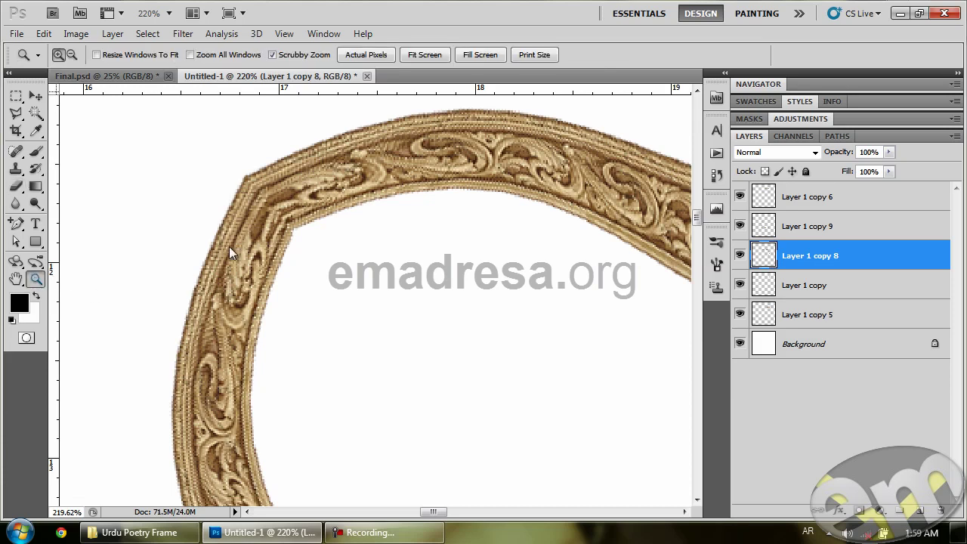
drag(382, 297, 280, 216)
drag(383, 333, 262, 158)
drag(365, 238, 287, 155)
drag(392, 291, 279, 148)
drag(411, 308, 310, 189)
drag(460, 313, 366, 233)
mouse_move(491, 321)
mouse_down()
mouse_move(552, 337)
mouse_move(399, 226)
mouse_up()
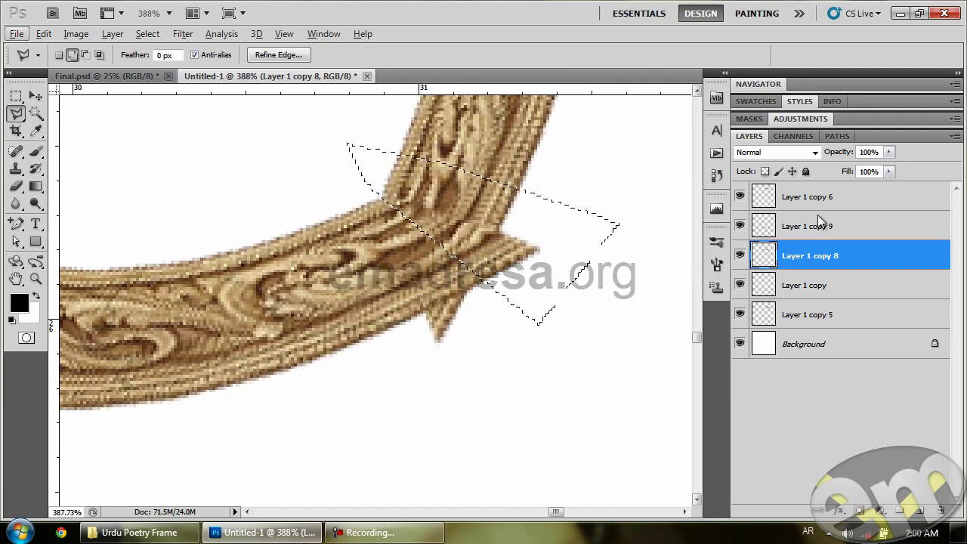
click(821, 239)
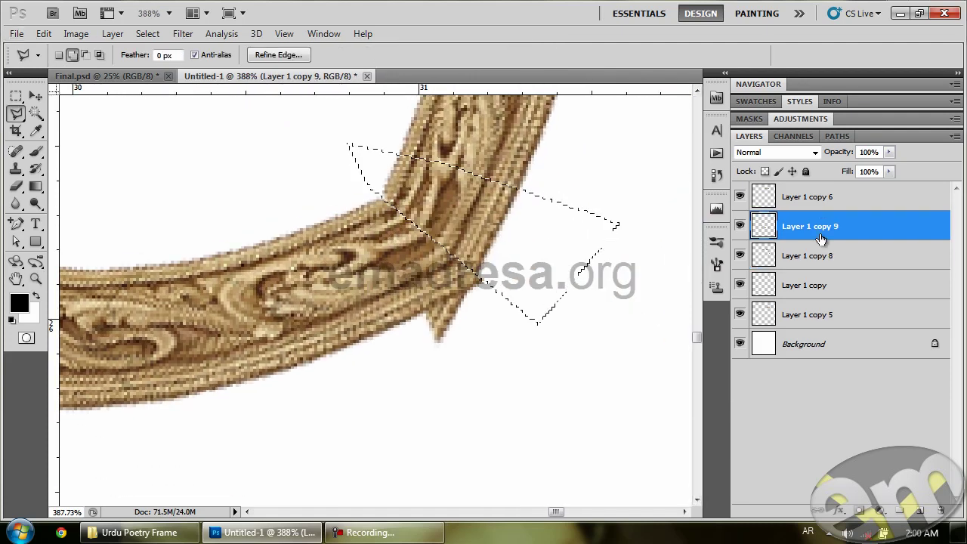
key(Delete)
key(ctrl+d)
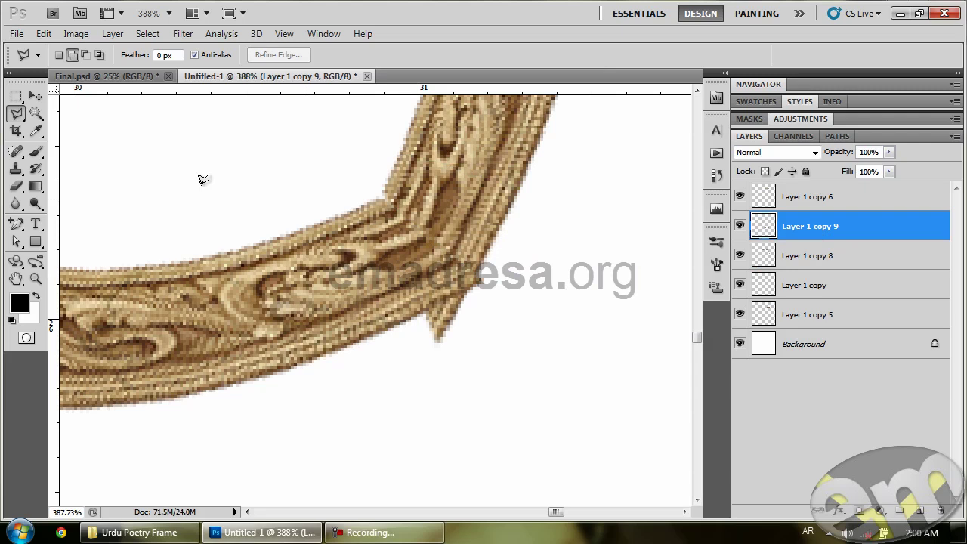
Erase the pointed tip of Layer 1 copy 8 that sticks out below the frame's lower-right corner
click(17, 188)
click(36, 96)
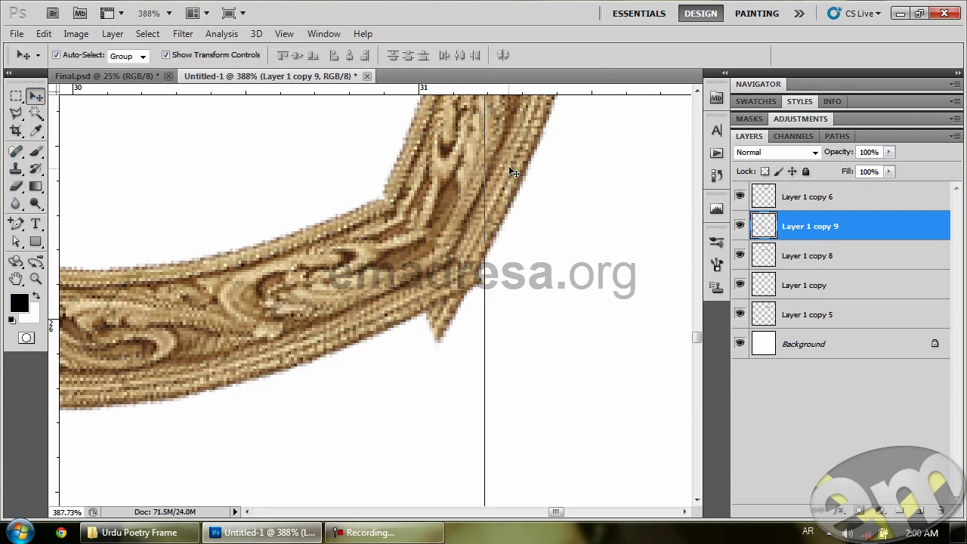
click(507, 146)
click(17, 187)
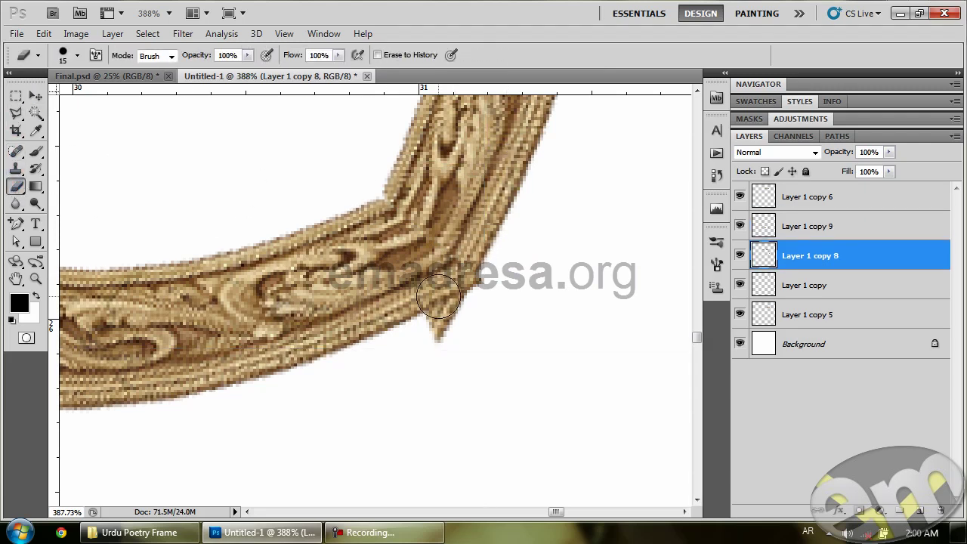
mouse_move(448, 319)
mouse_down()
mouse_move(438, 319)
mouse_move(483, 311)
mouse_up()
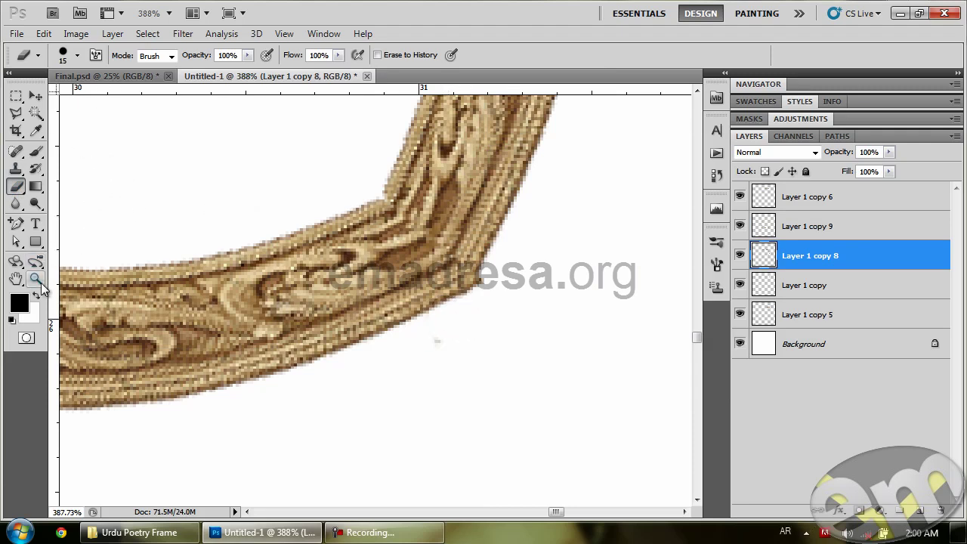
Examine the joined frame as a whole, checking its sides and trimmed corners
click(36, 279)
drag(258, 272, 134, 193)
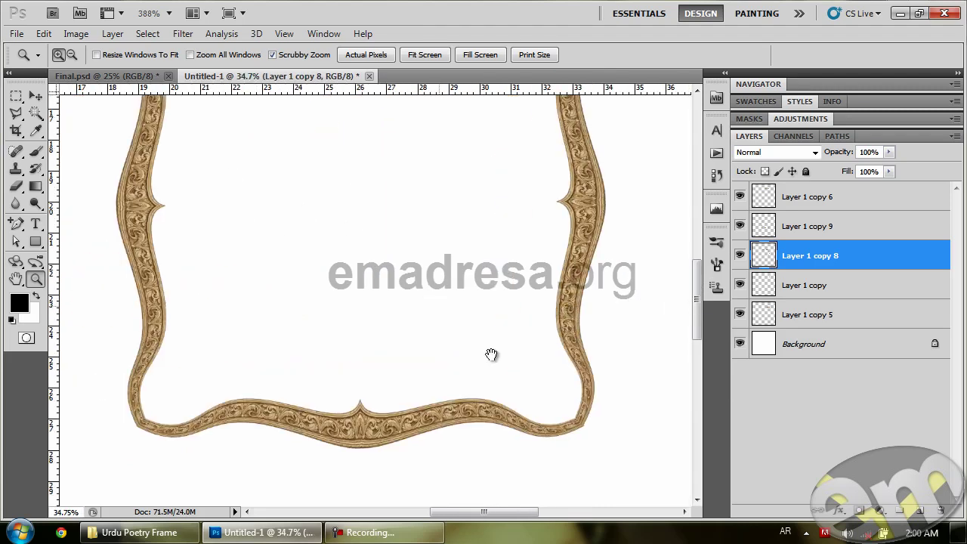
drag(431, 342, 429, 166)
click(366, 55)
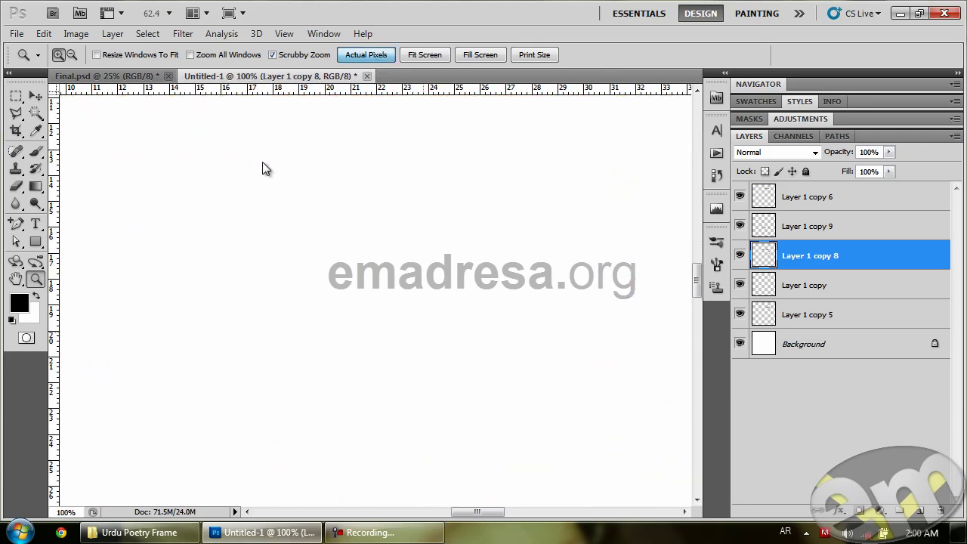
drag(223, 198, 242, 183)
drag(413, 292, 312, 229)
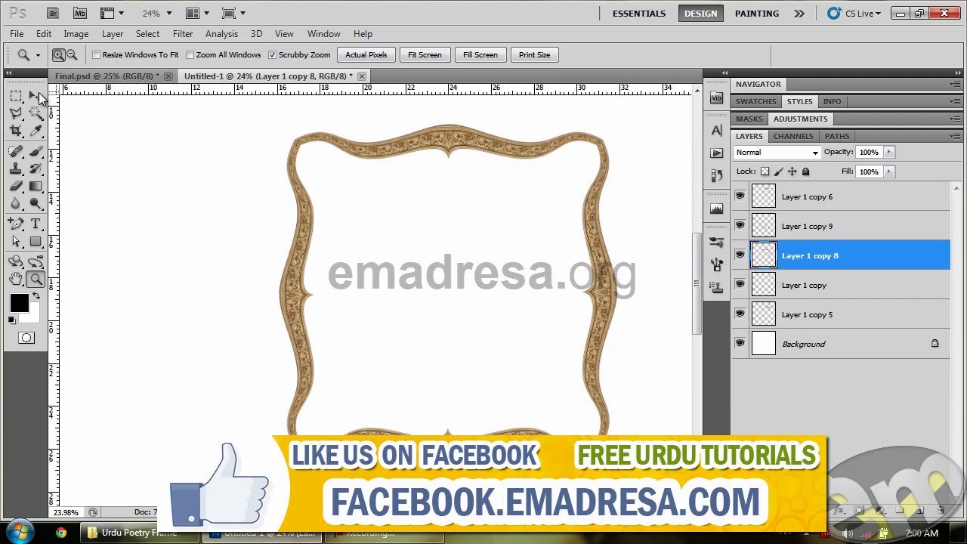
Show Urdu Poetry Frame 2 instead of Urdu Poetry Frame 1 in Final.psd, and compare it with the frame in Untitled-1
click(35, 96)
click(98, 79)
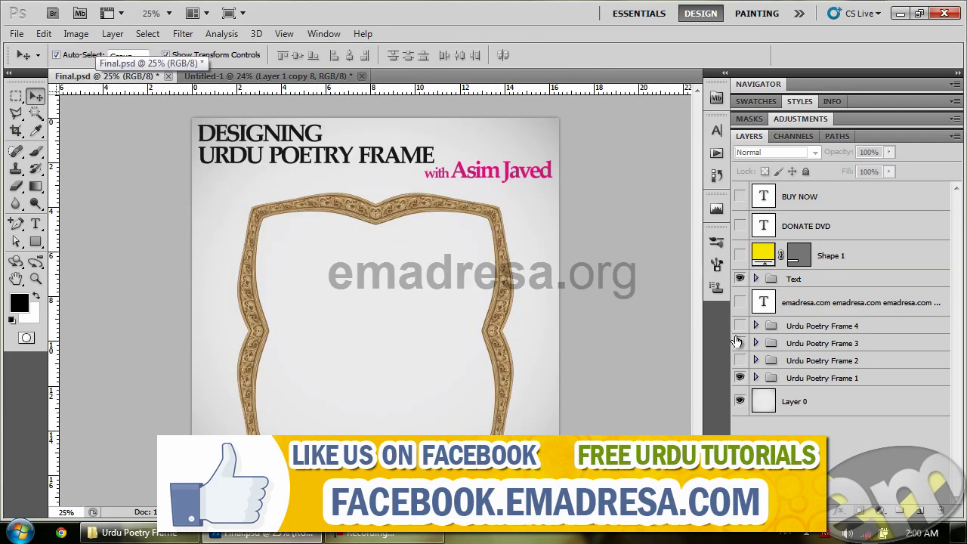
click(739, 378)
click(740, 360)
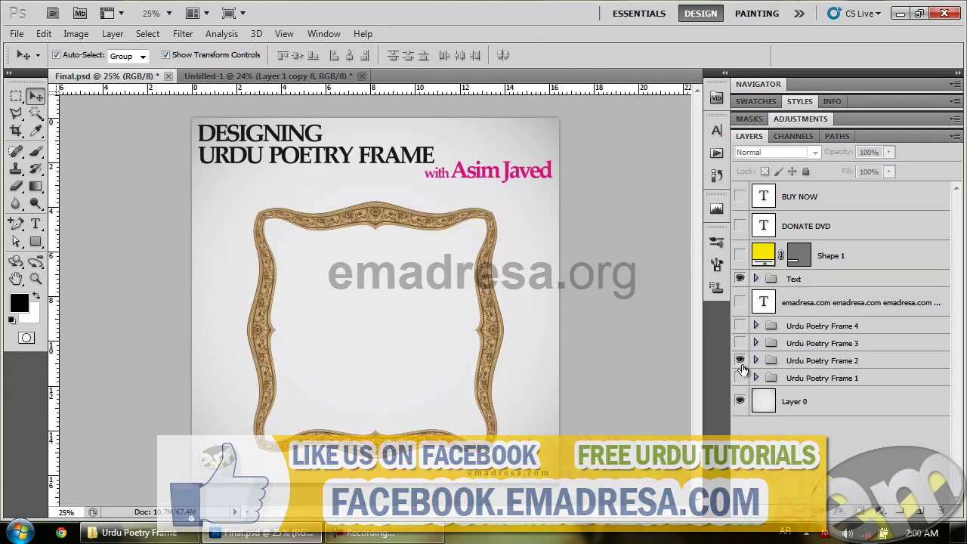
click(260, 72)
click(181, 218)
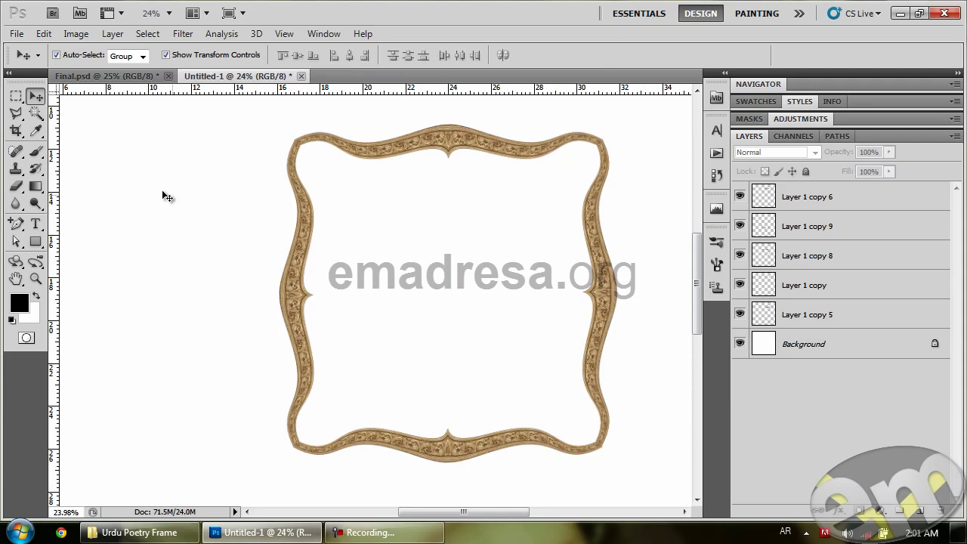
Switch back to Final.psd and hide the Urdu Poetry Frame 2 group
click(132, 77)
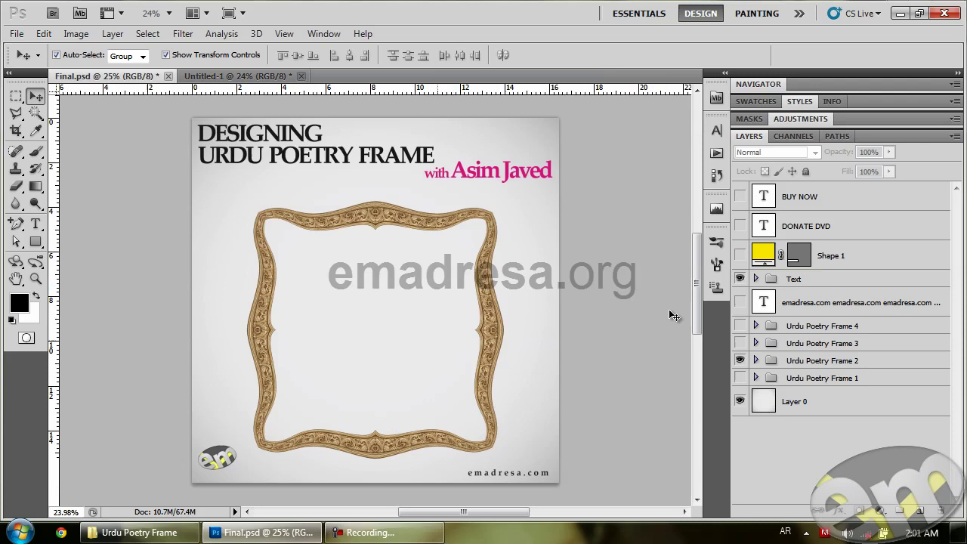
click(740, 360)
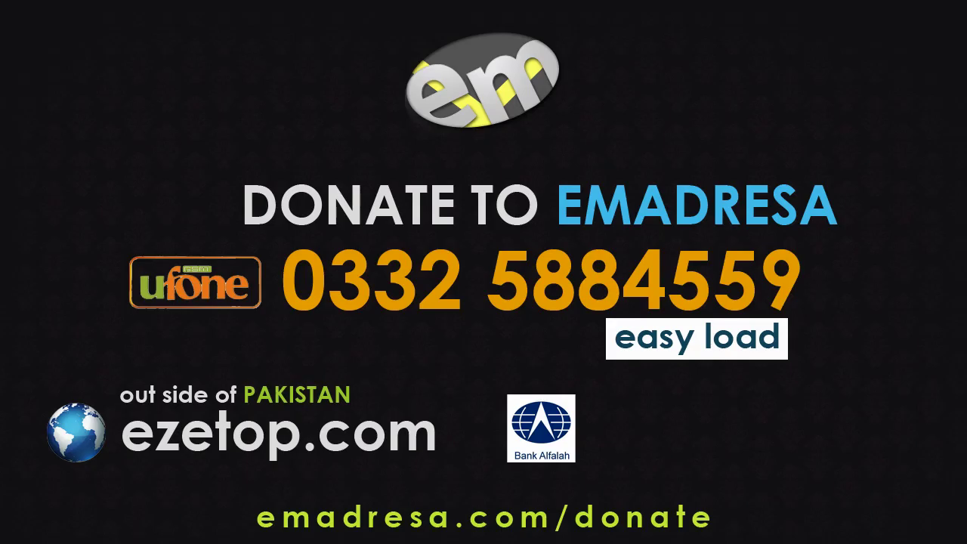